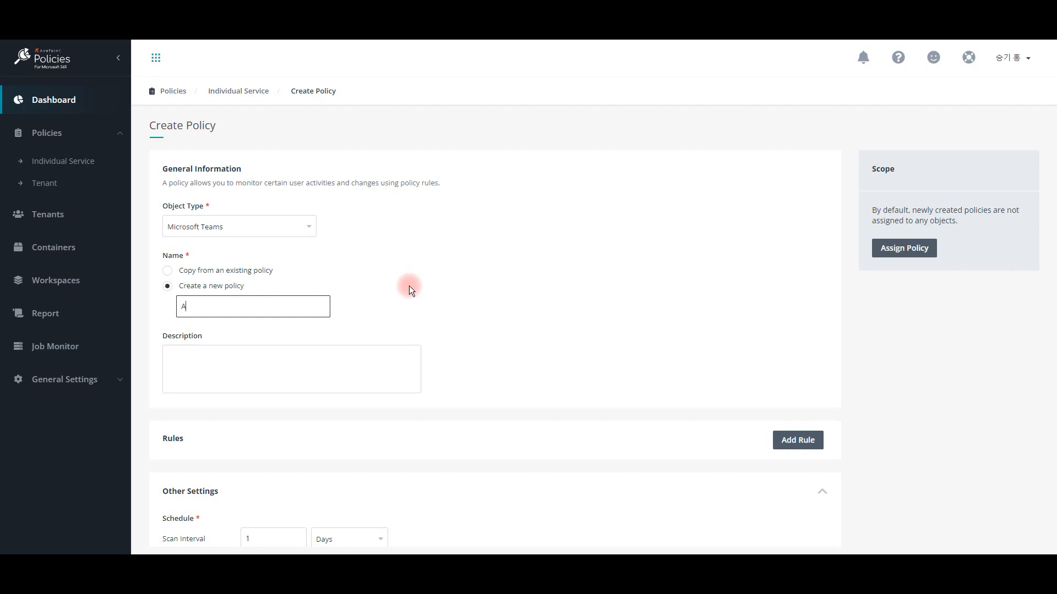
Step: Name the new policy AvePoint_project1 and fill in the description "1. 파일 생성 및 업로딩 관리 2. 외부 공유 관리"
text(roject1)
click(379, 358)
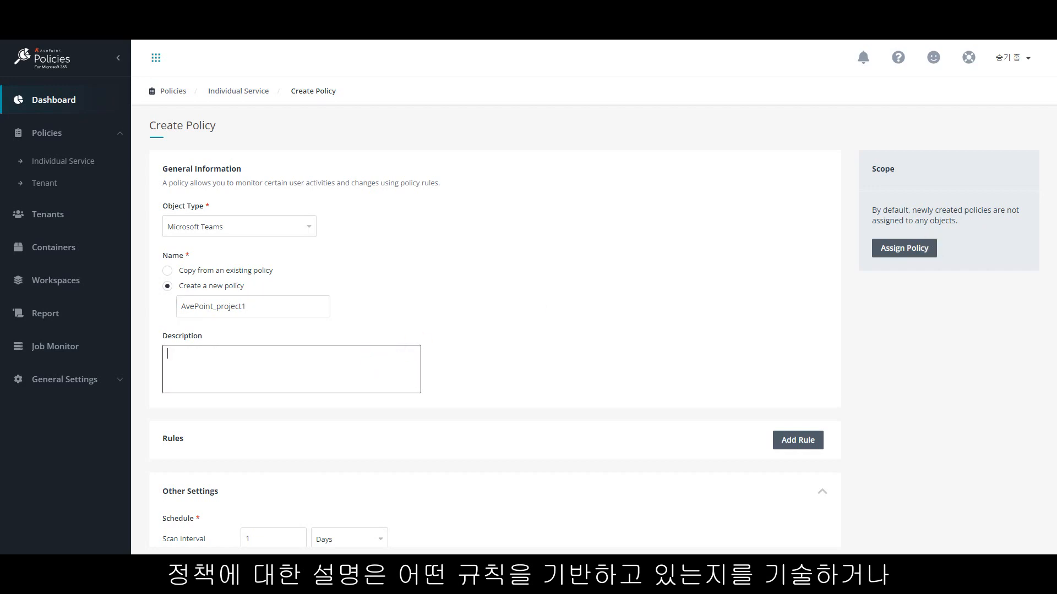
key(Tab)
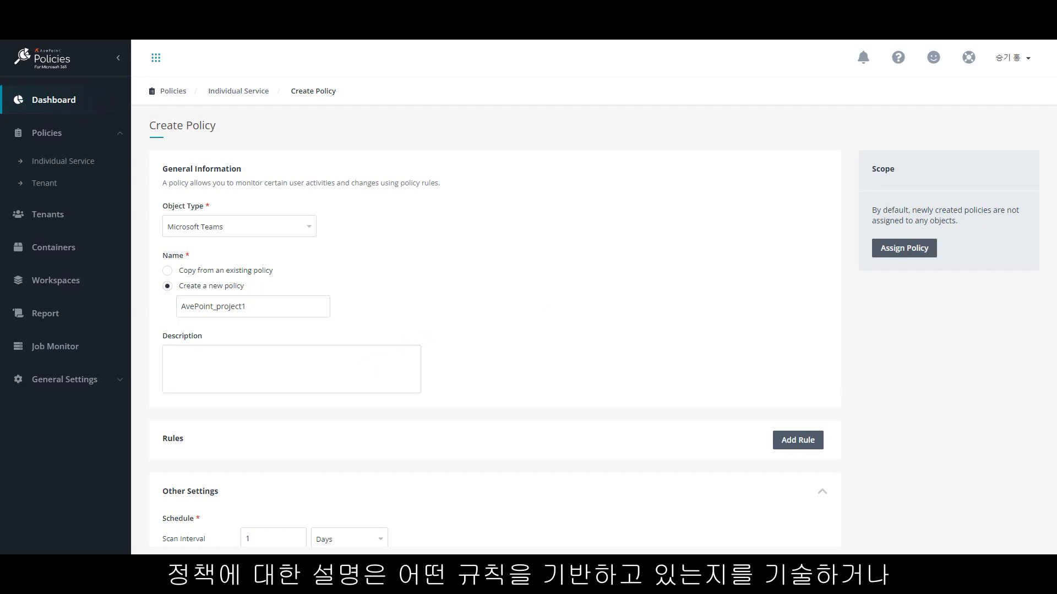
click(290, 363)
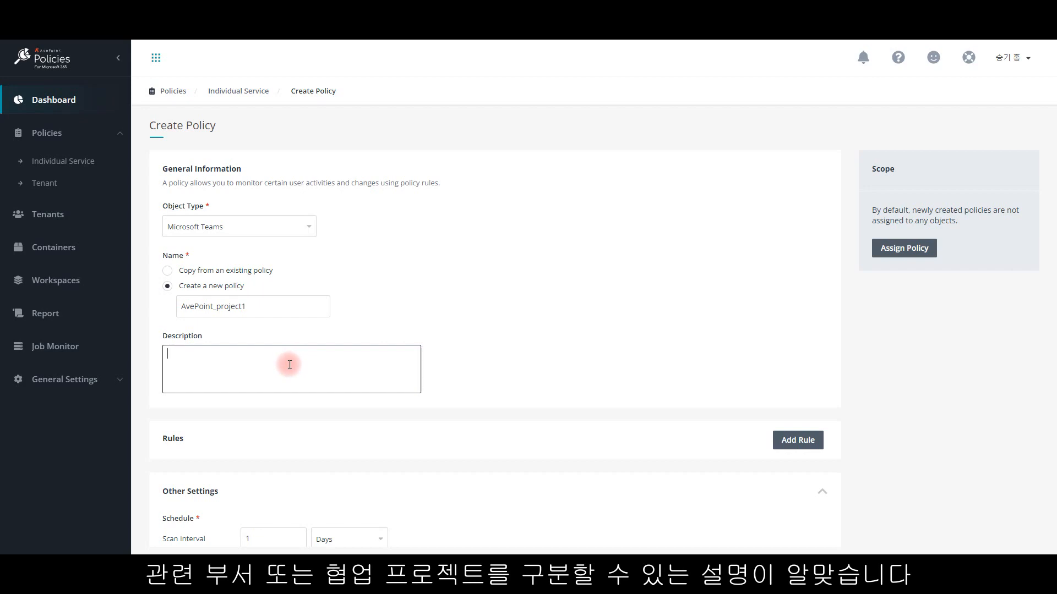
text(1. 파일 생성 및 업로딩 관리 2. 외부 공유 관리)
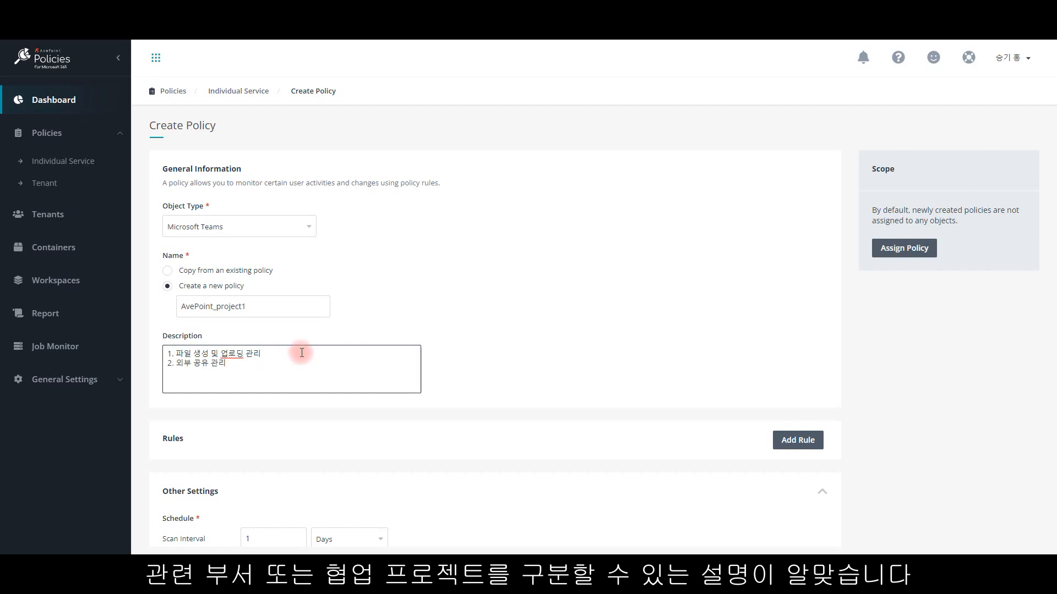
Step: Start a new rule for the policy using the Content Creation and Upload Restriction rule
click(791, 436)
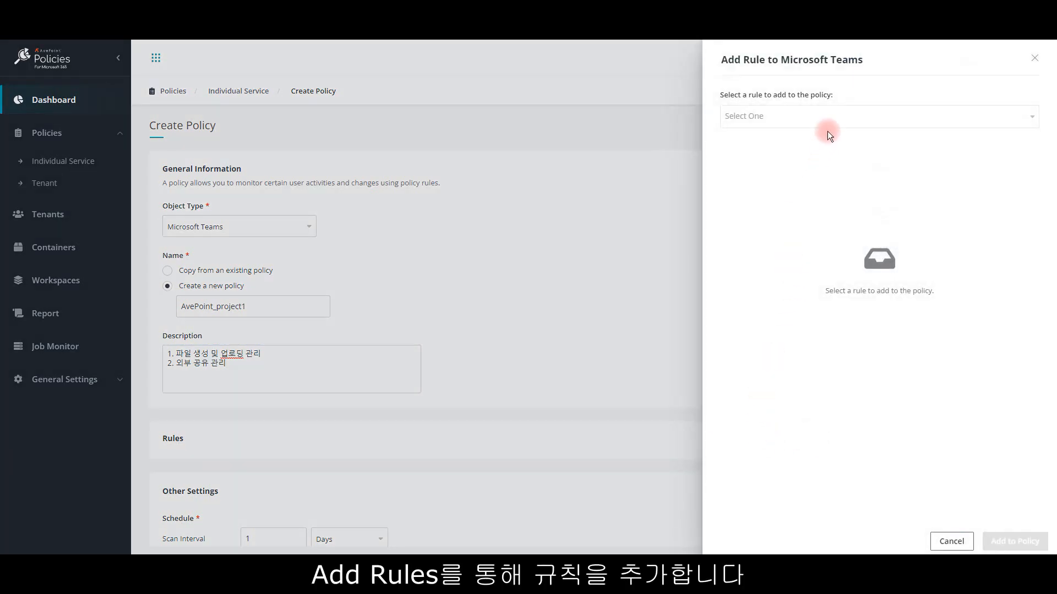
click(831, 117)
scroll(826, 171, down, 3)
scroll(824, 178, down, 5)
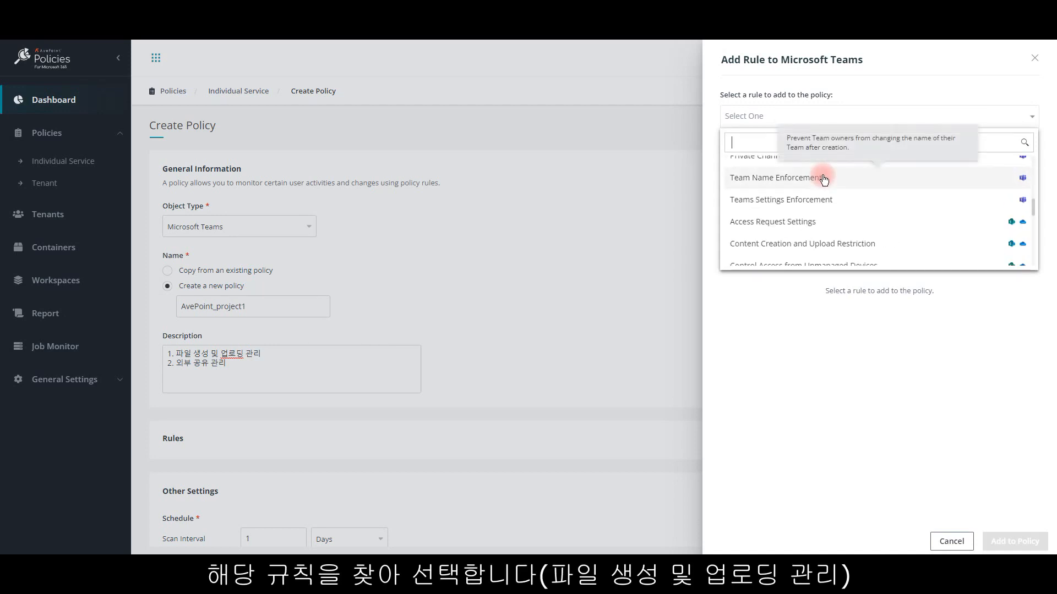
click(807, 245)
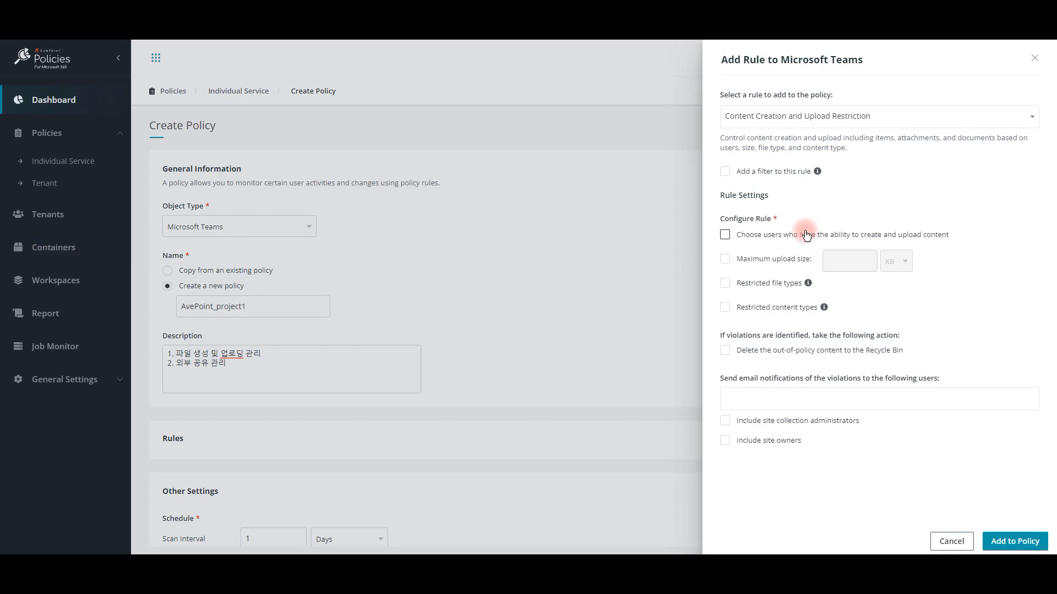
Step: Restrict content creation and uploading to specified users only, adding the suggested user found by account name
click(725, 235)
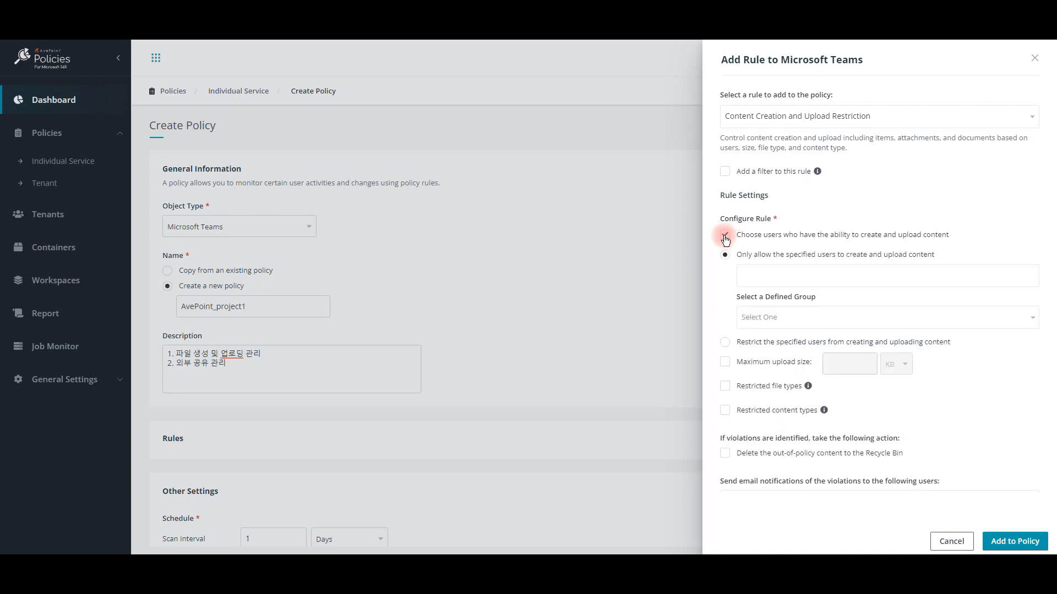
click(780, 273)
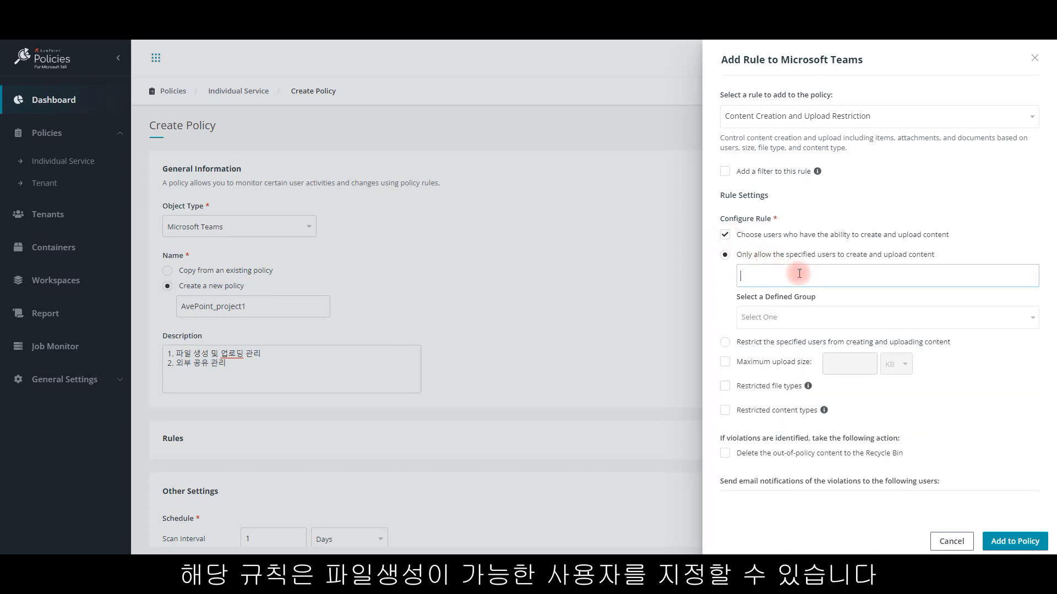
text(e90hong)
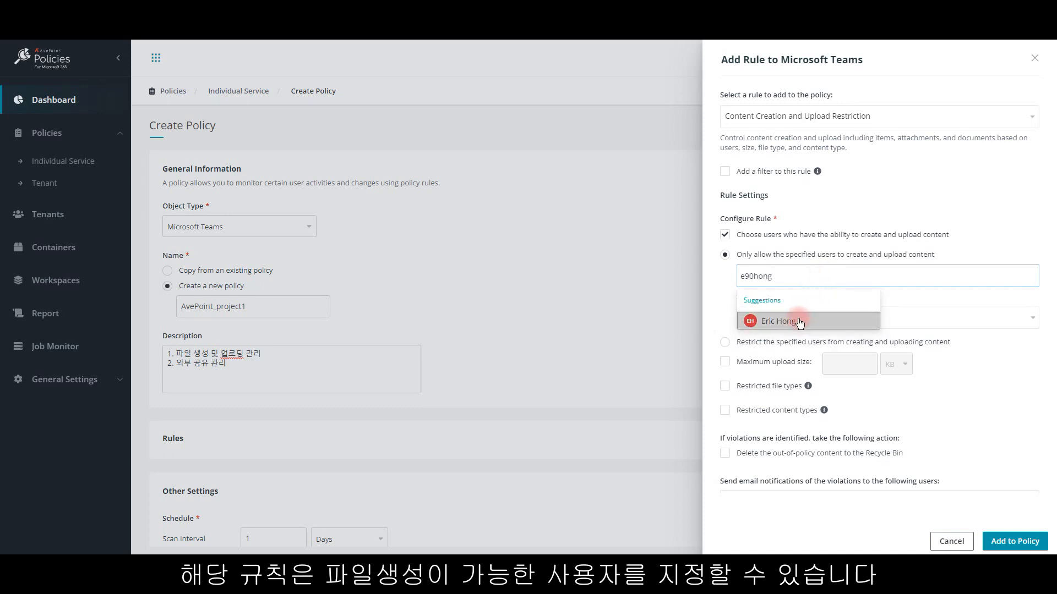
click(801, 322)
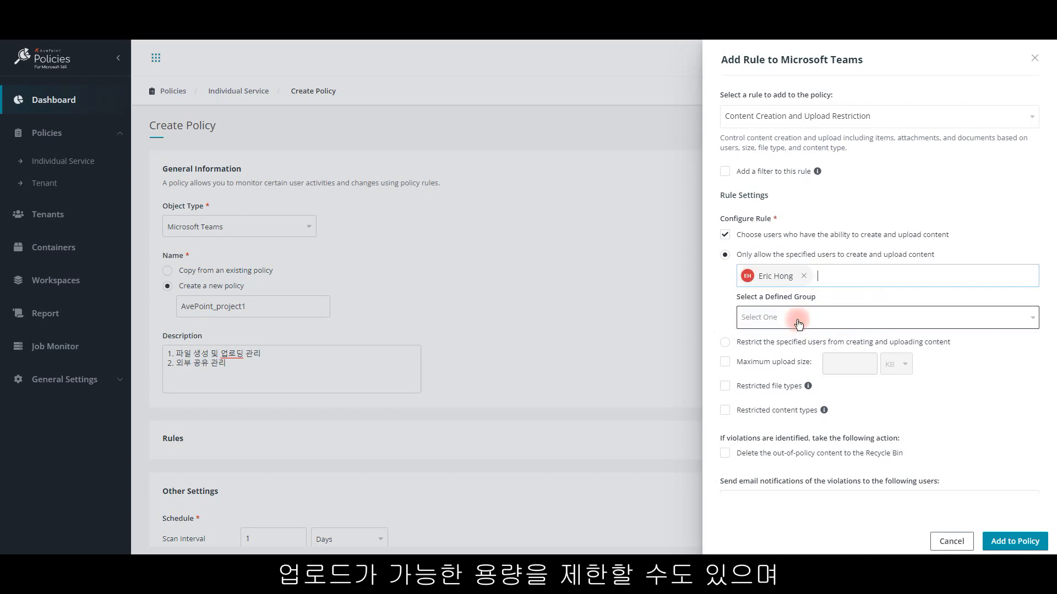
Step: Enable the maximum upload size limit and set it to 50 MB
click(725, 362)
click(895, 365)
click(895, 408)
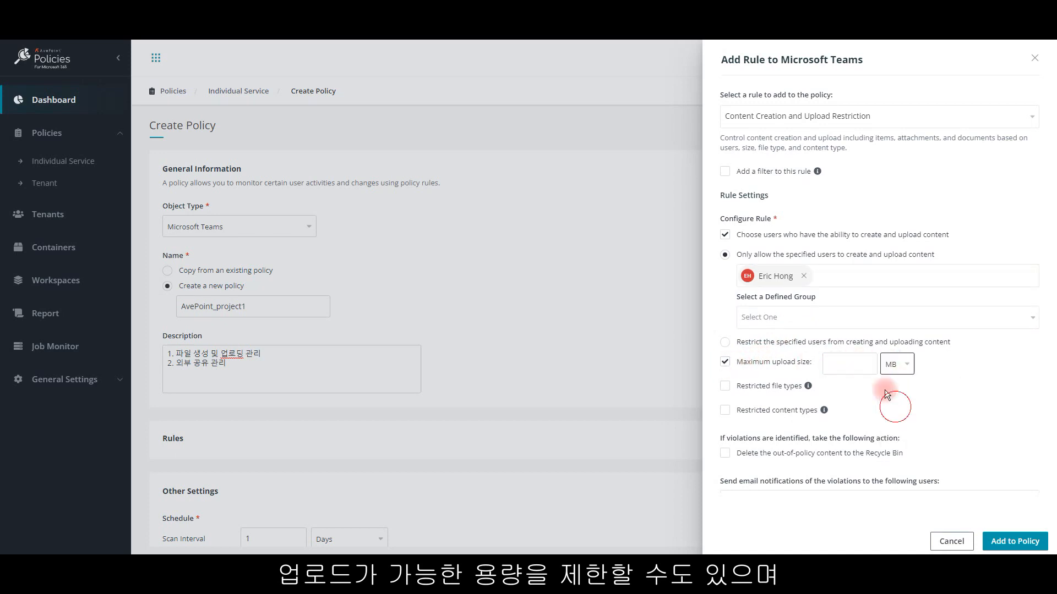
click(864, 366)
text(50)
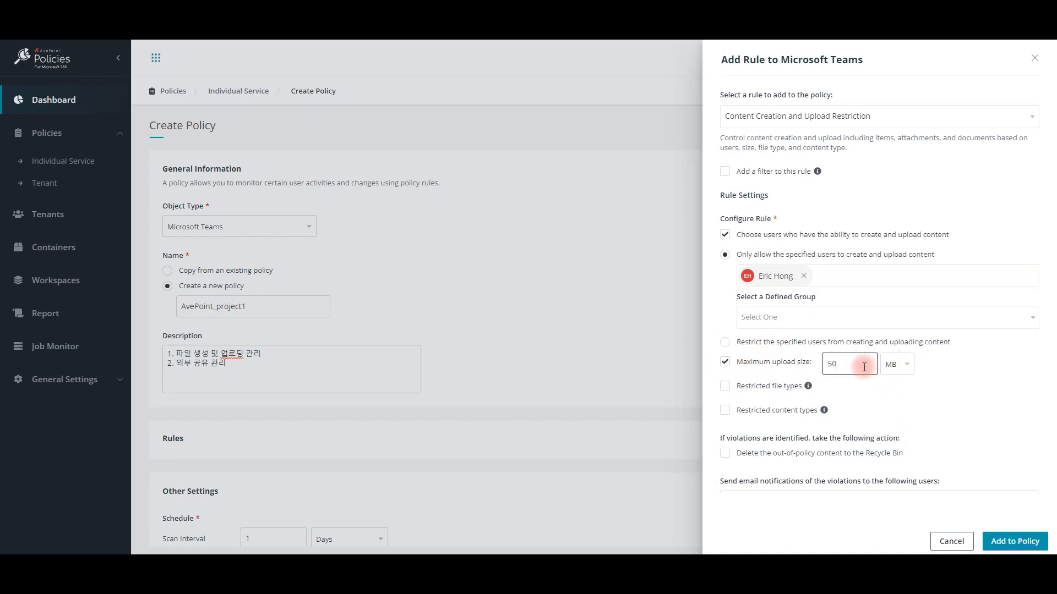
Step: Restrict the file type ".pdf;" and the content type ".form;" in the rule
click(725, 387)
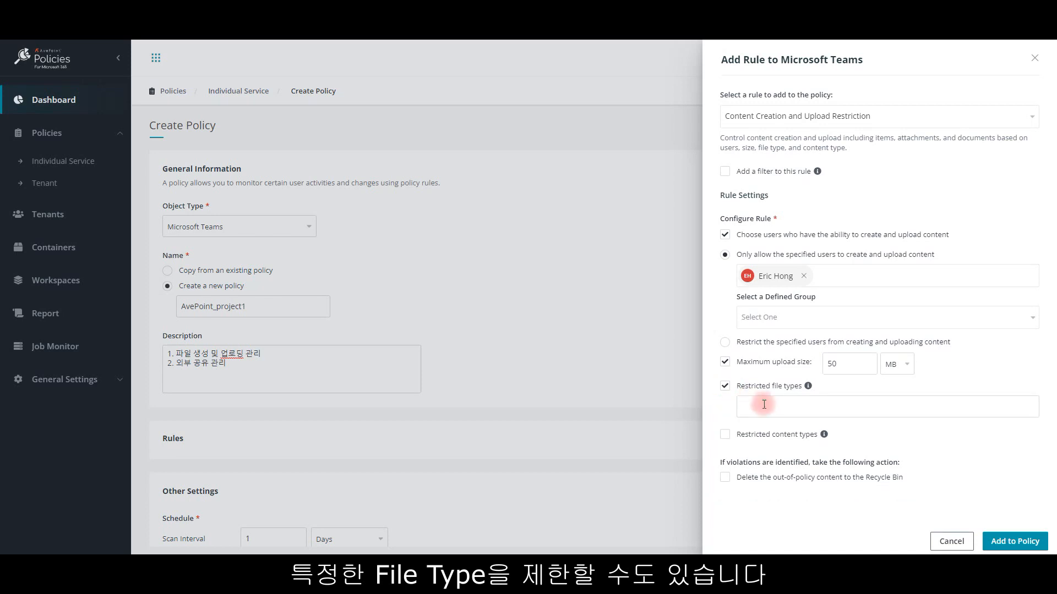
click(883, 408)
text(.)
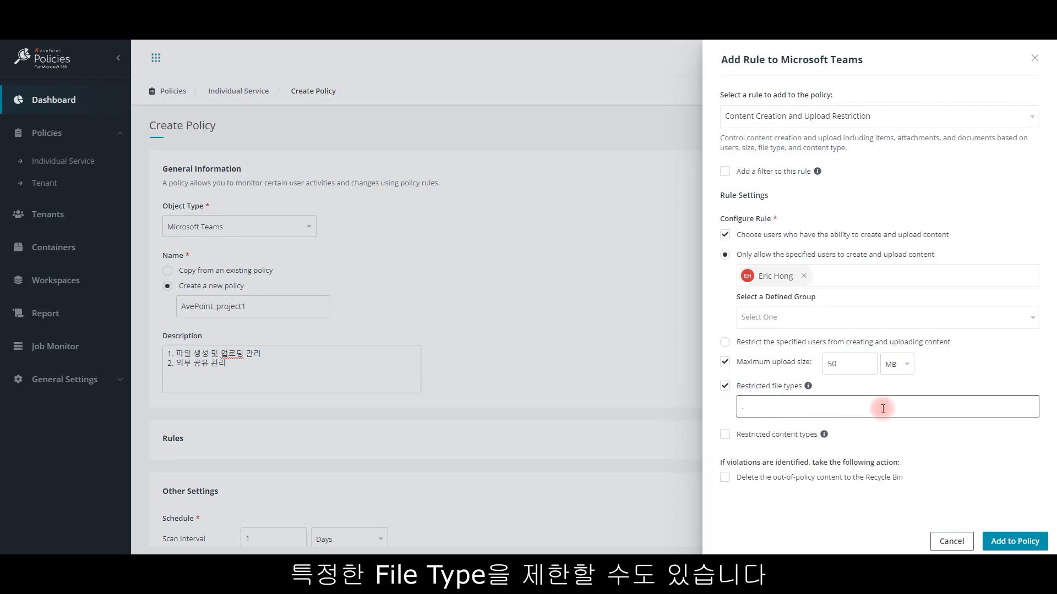
text(pdf;)
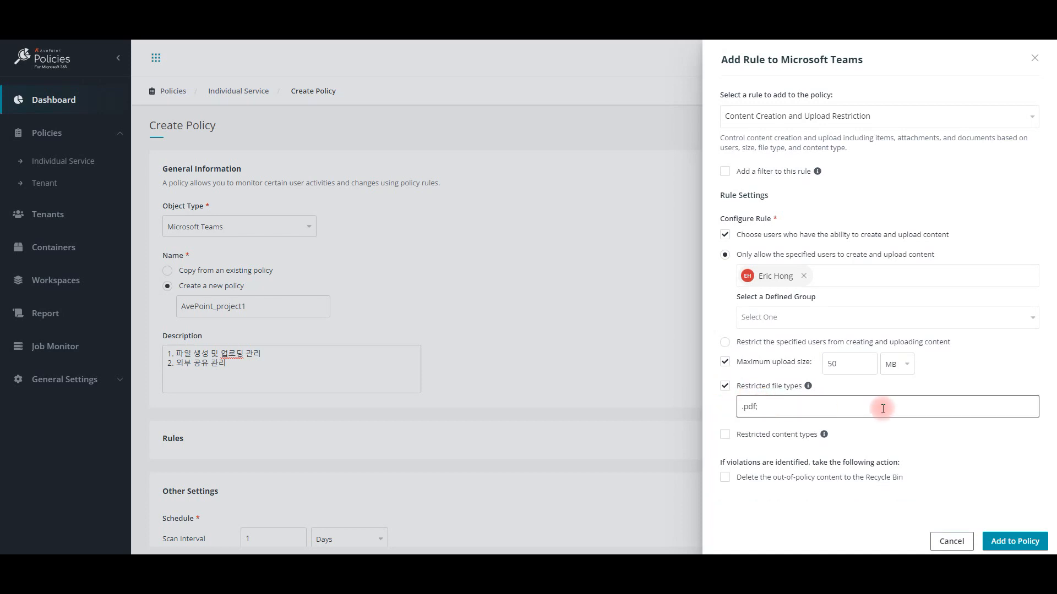
click(724, 434)
click(783, 455)
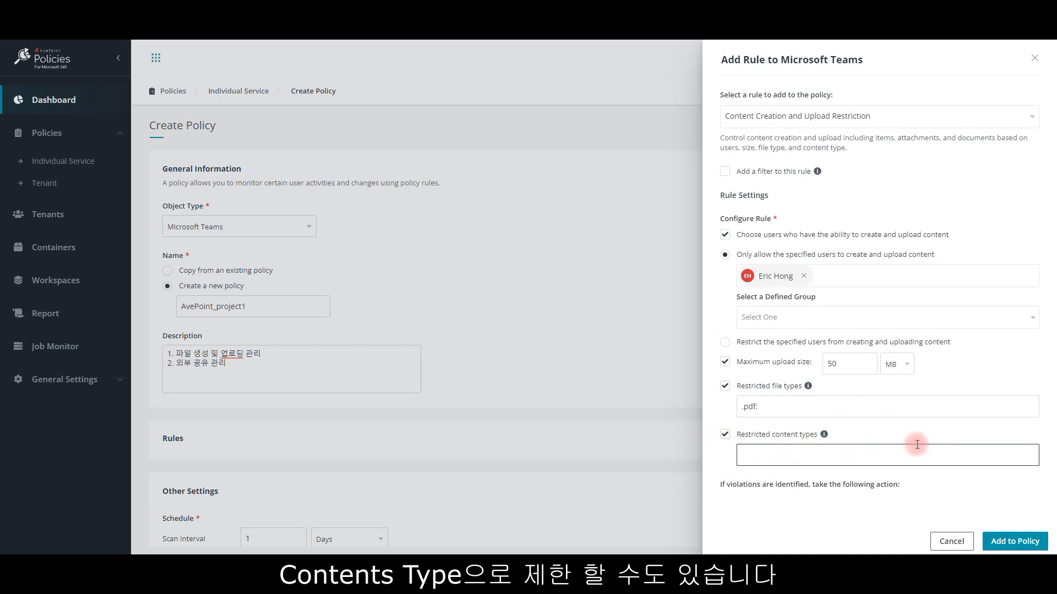
text(.form;)
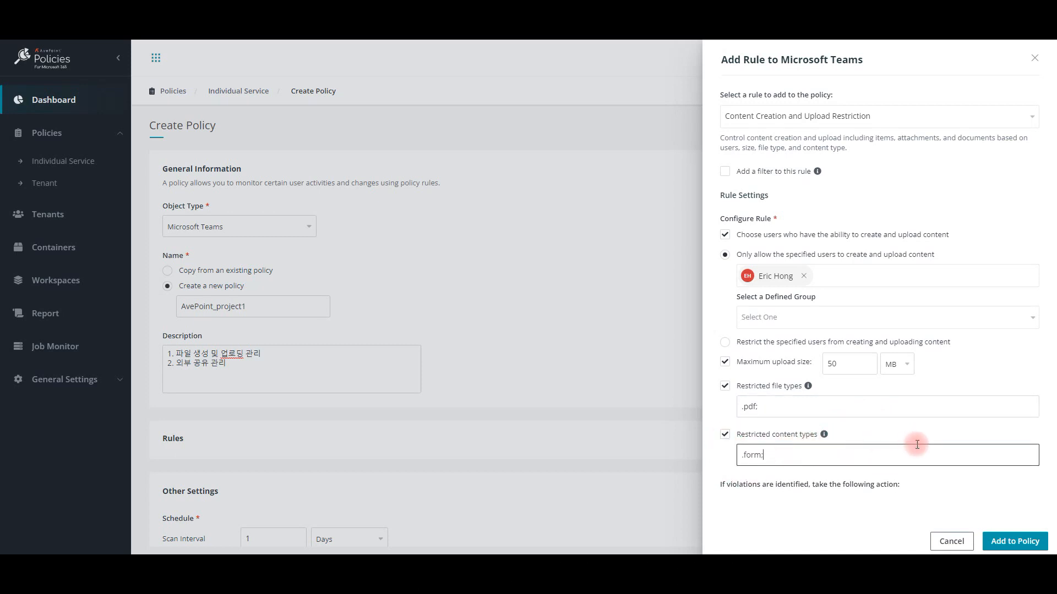
Step: Have out-of-policy content deleted to the Recycle Bin and add the same user as recipient of violation e-mails
scroll(911, 427, down, 2)
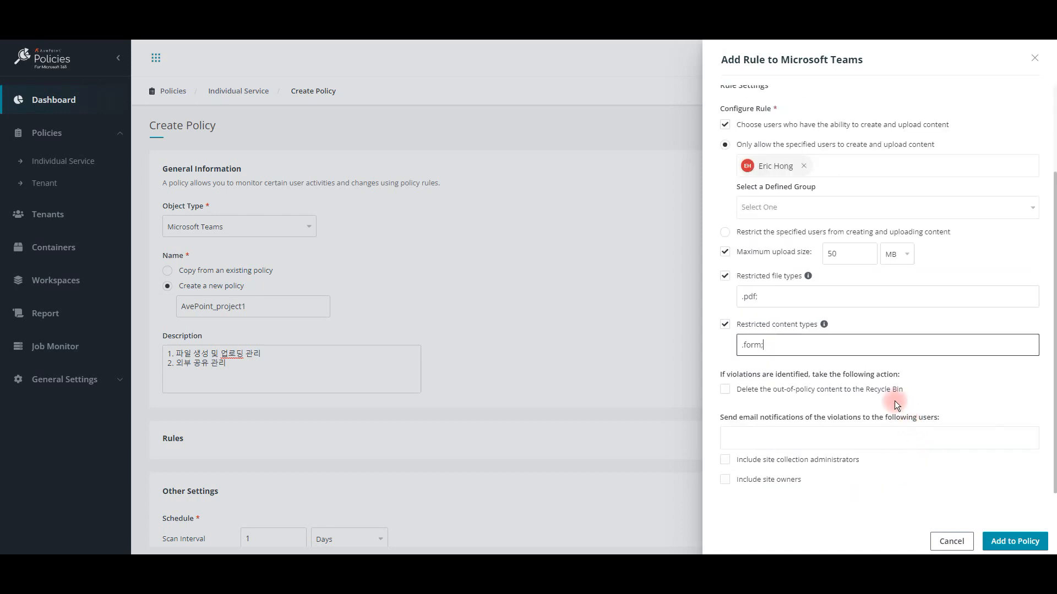
click(725, 392)
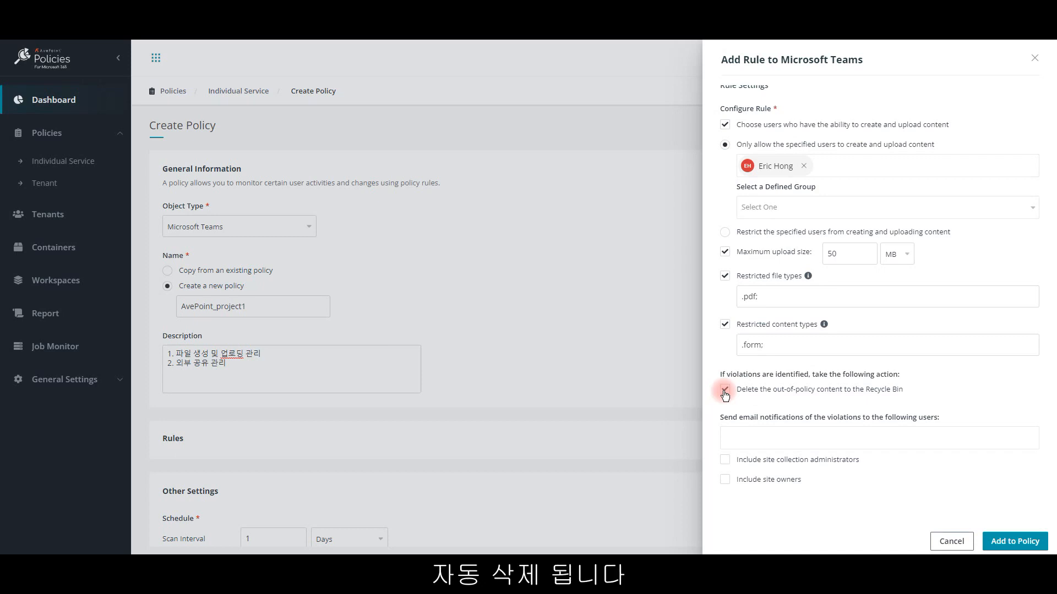
click(820, 440)
text(e90hong)
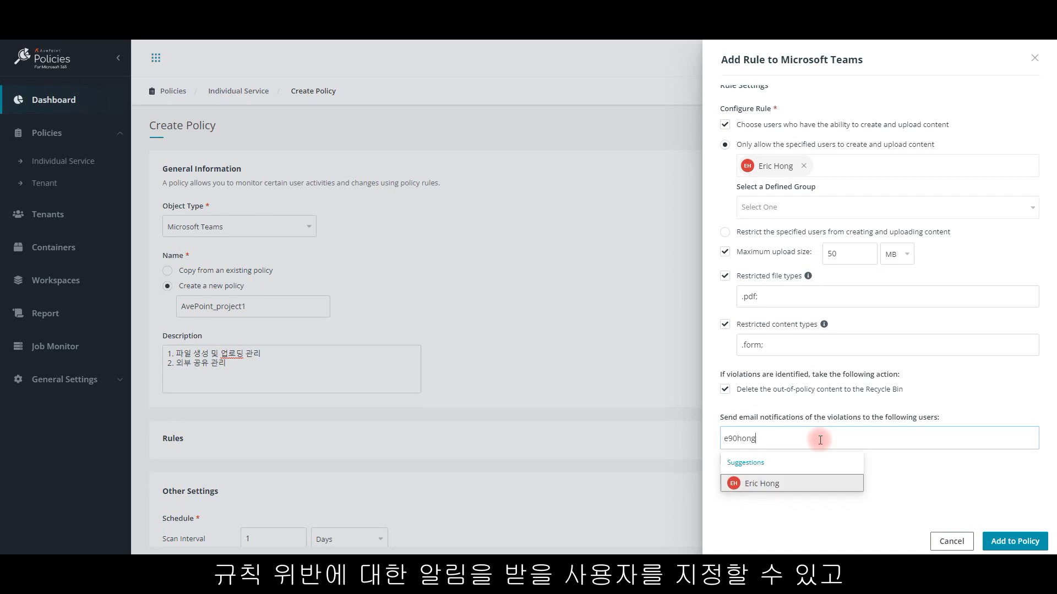
click(787, 490)
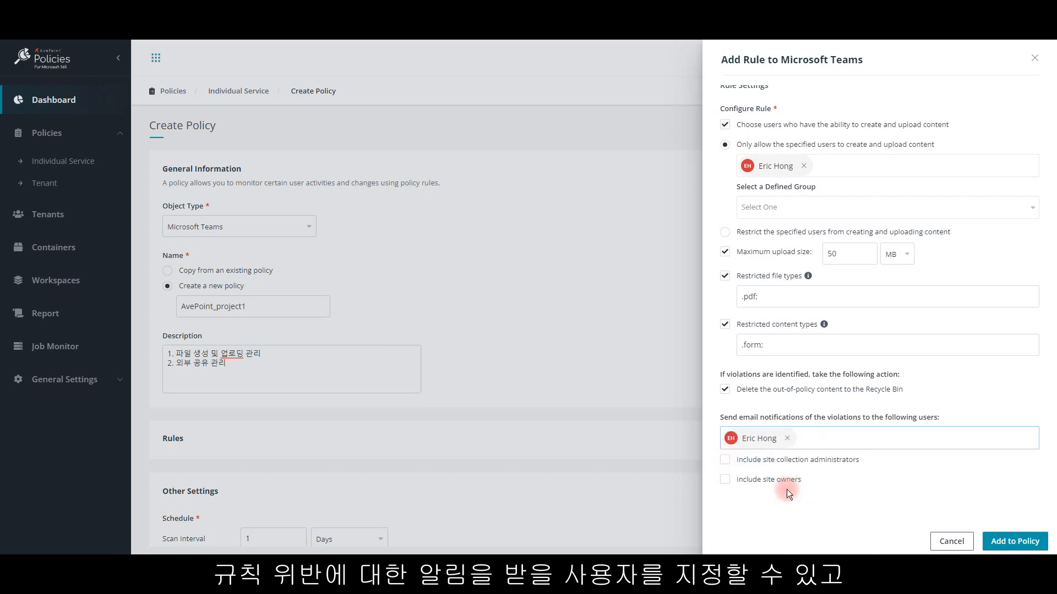
Step: Include site collection administrators and site owners in the violation notifications and add the rule to the policy
click(725, 460)
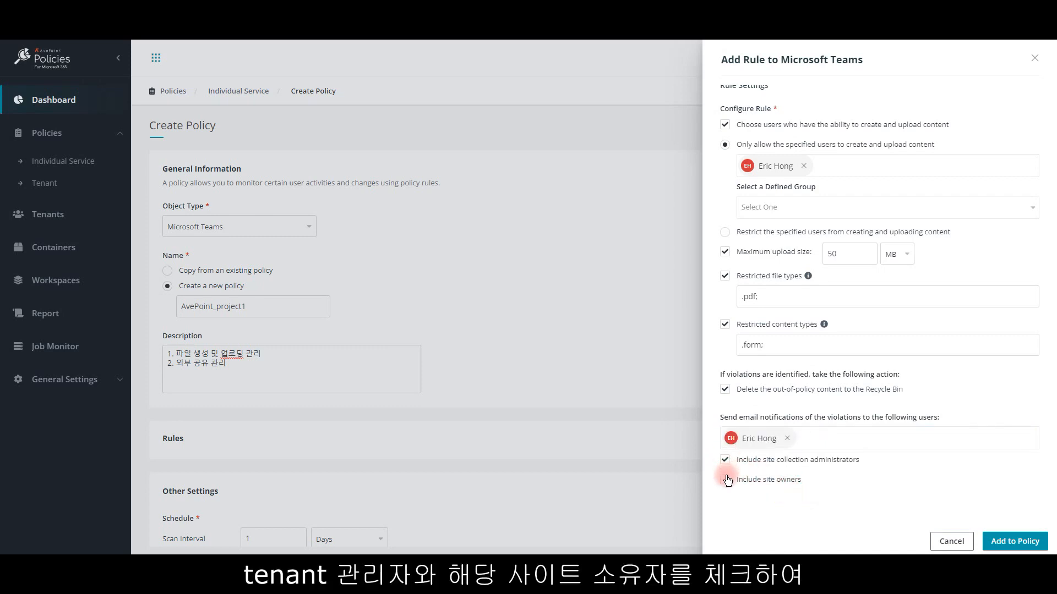
click(725, 480)
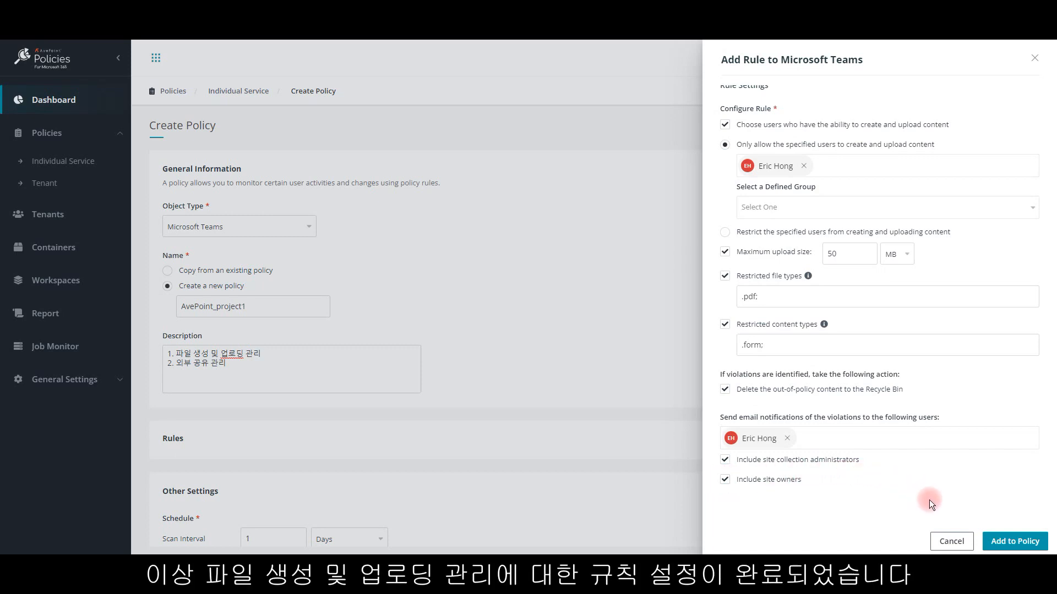
click(1004, 546)
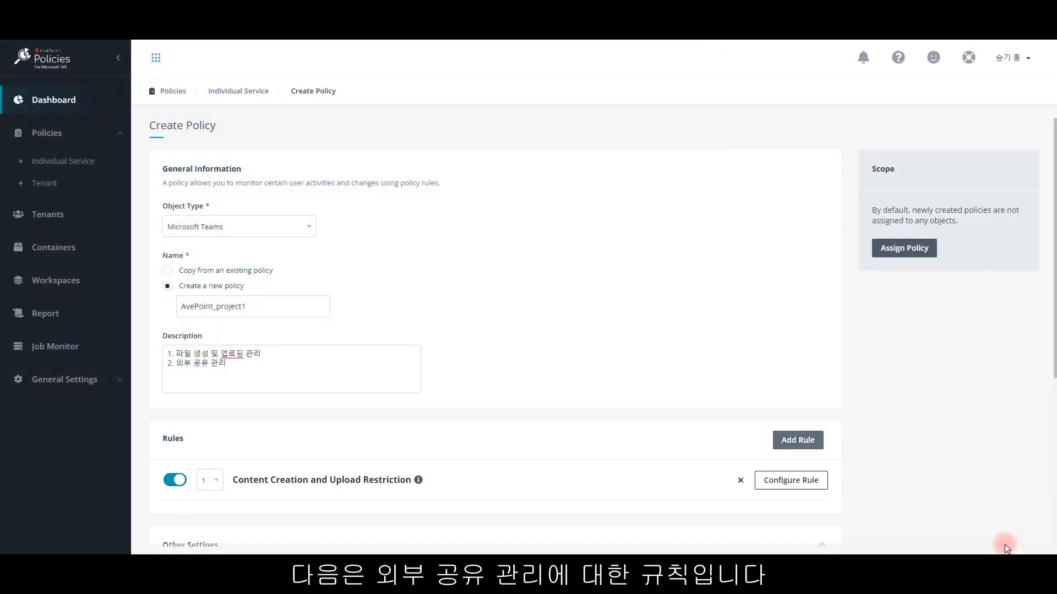
Step: Start an External Sharing Settings rule and enable resetting the sharing settings when violations are identified
click(798, 441)
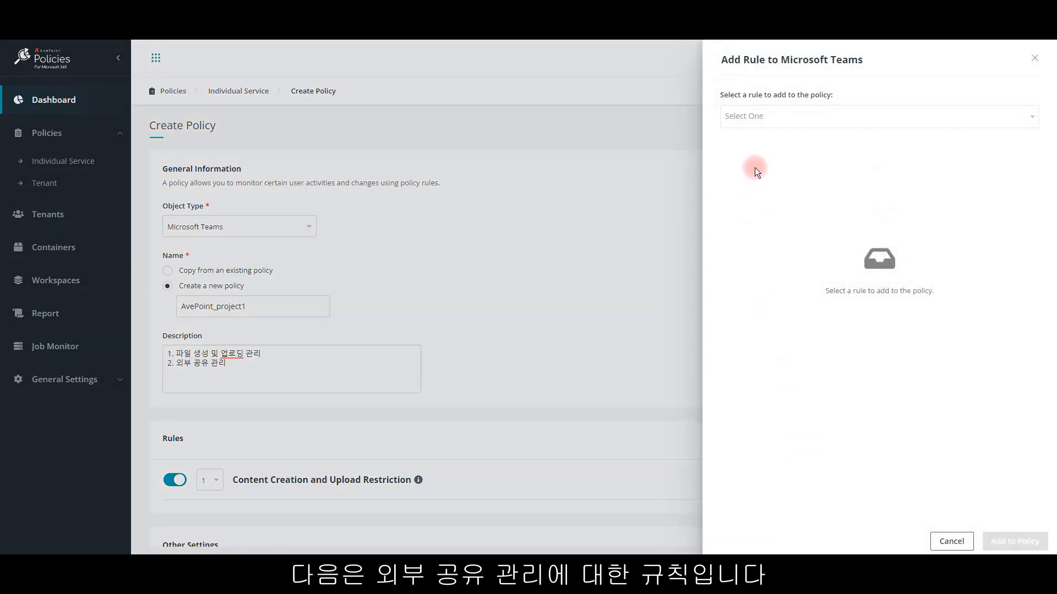
click(819, 118)
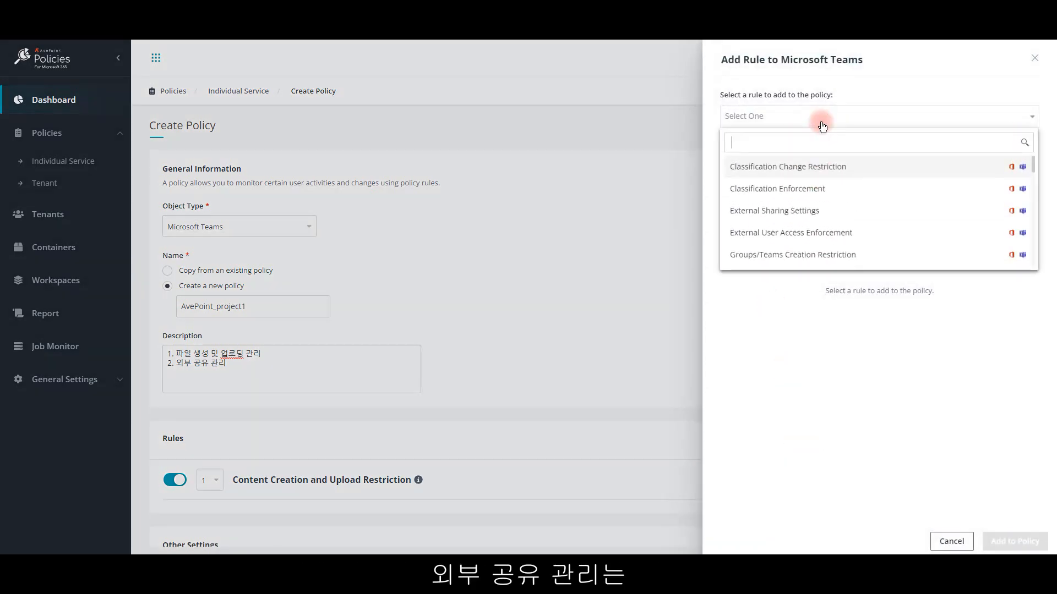
click(807, 210)
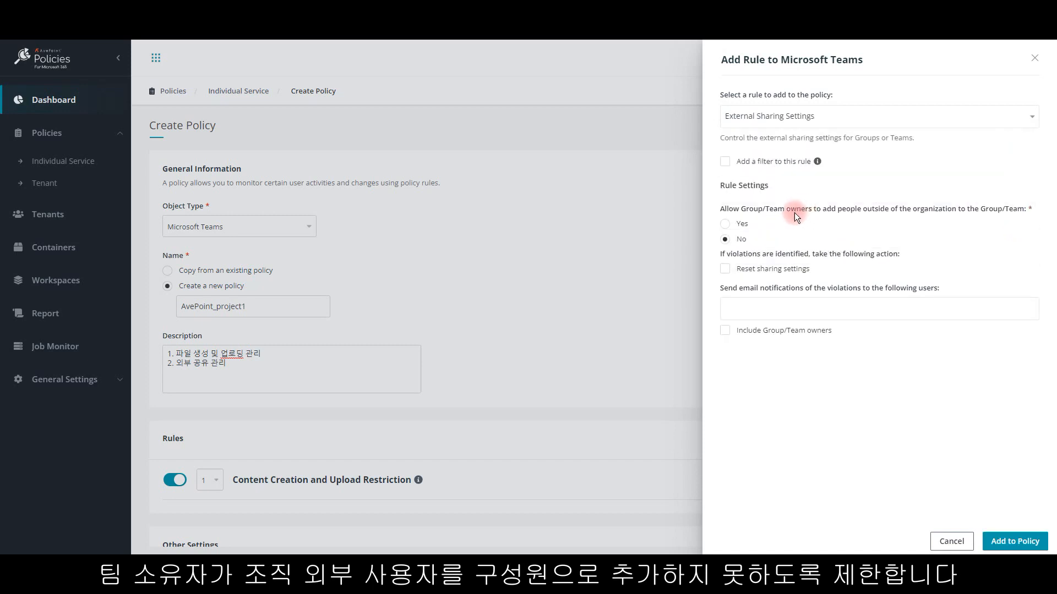
click(725, 270)
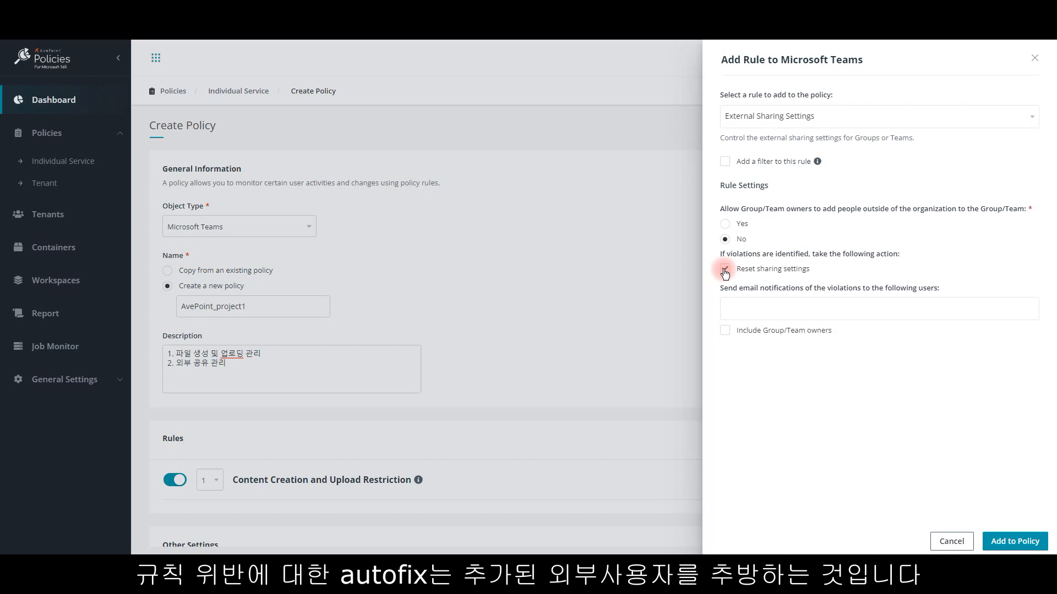
Step: Send the rule's violation e-mails to the same user and the Group/Team owners, and add the rule to the policy
click(789, 310)
text(e90hong)
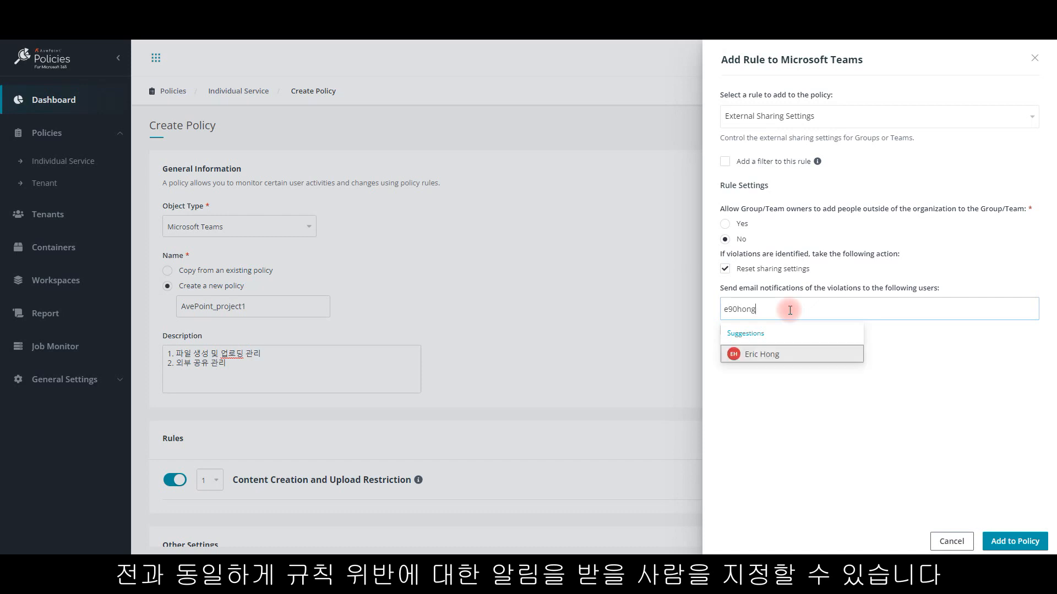
click(774, 355)
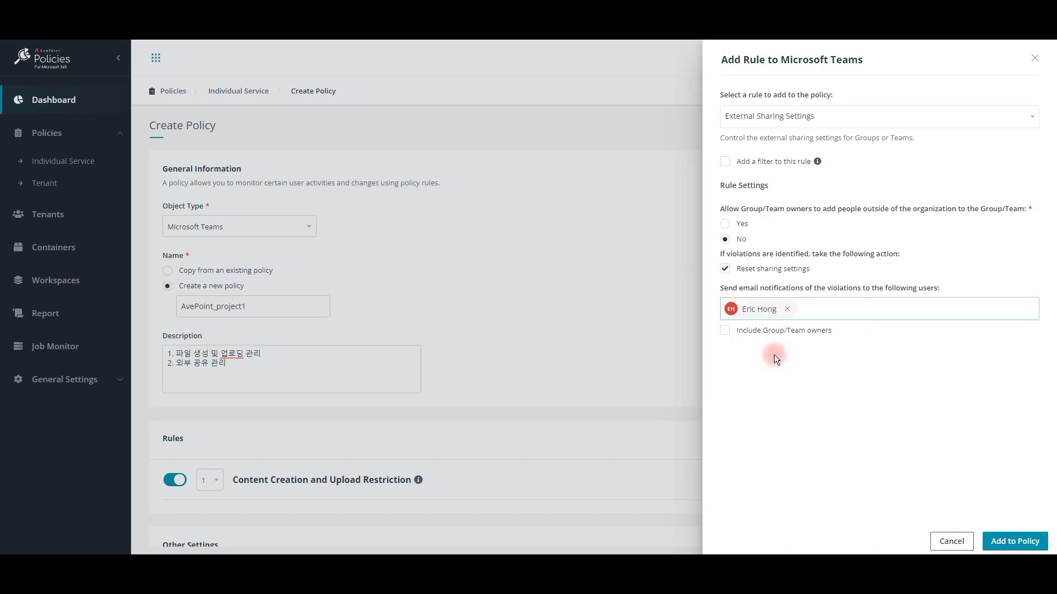
click(725, 330)
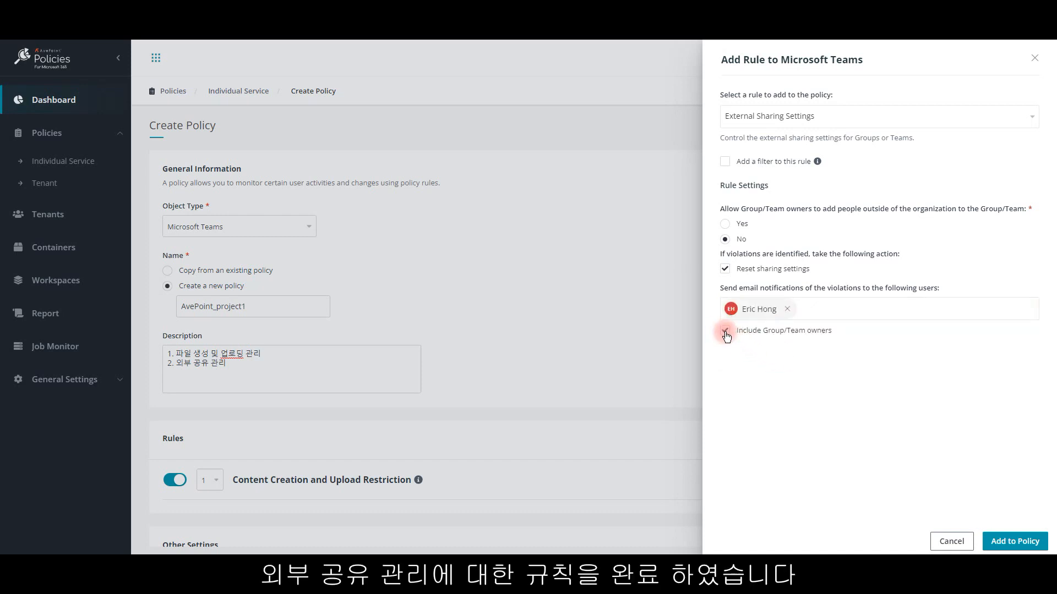
click(1007, 545)
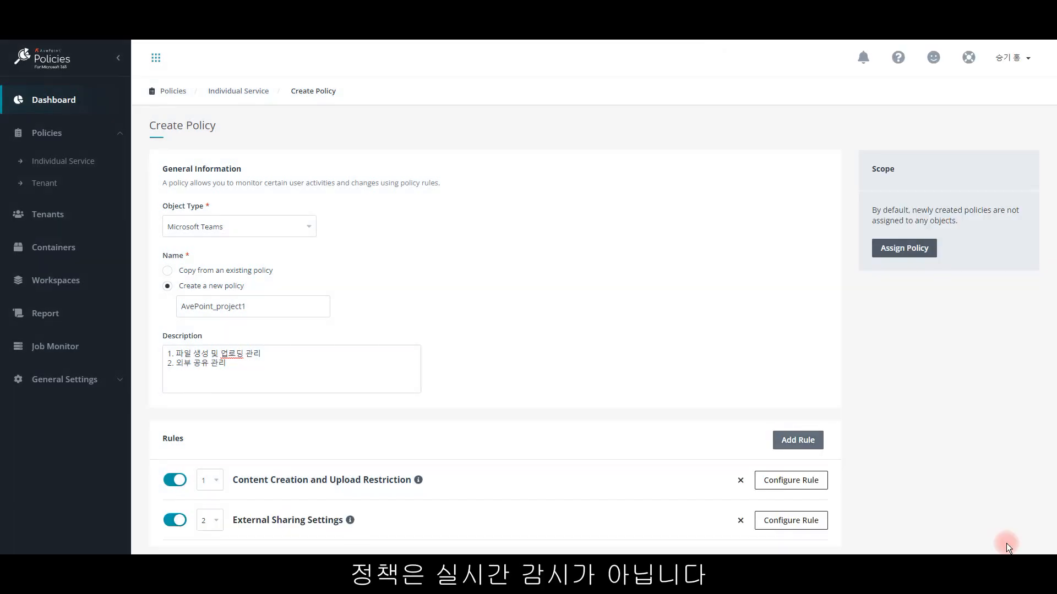
Step: Set the policy's scan interval to 2 hours in the schedule settings
scroll(724, 338, down, 6)
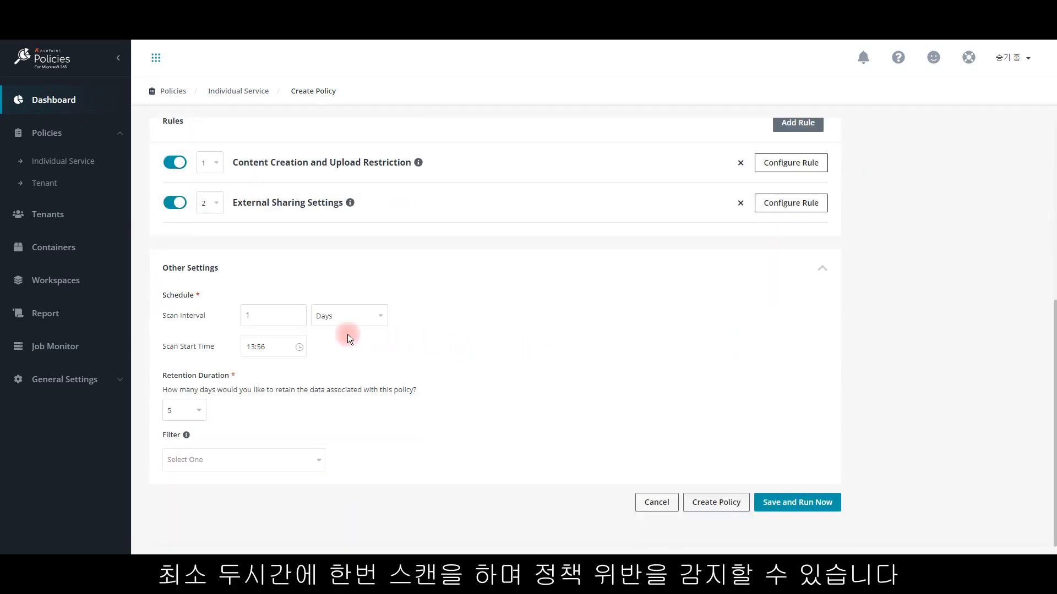
click(330, 314)
click(335, 337)
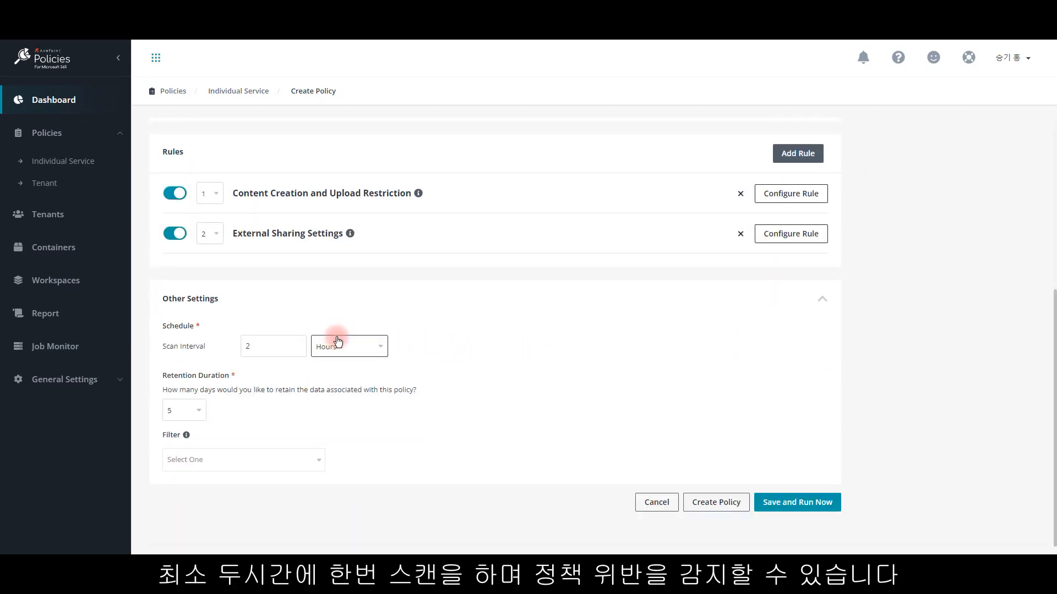
Step: Set the policy's data retention duration to 30 days and create the policy
click(265, 348)
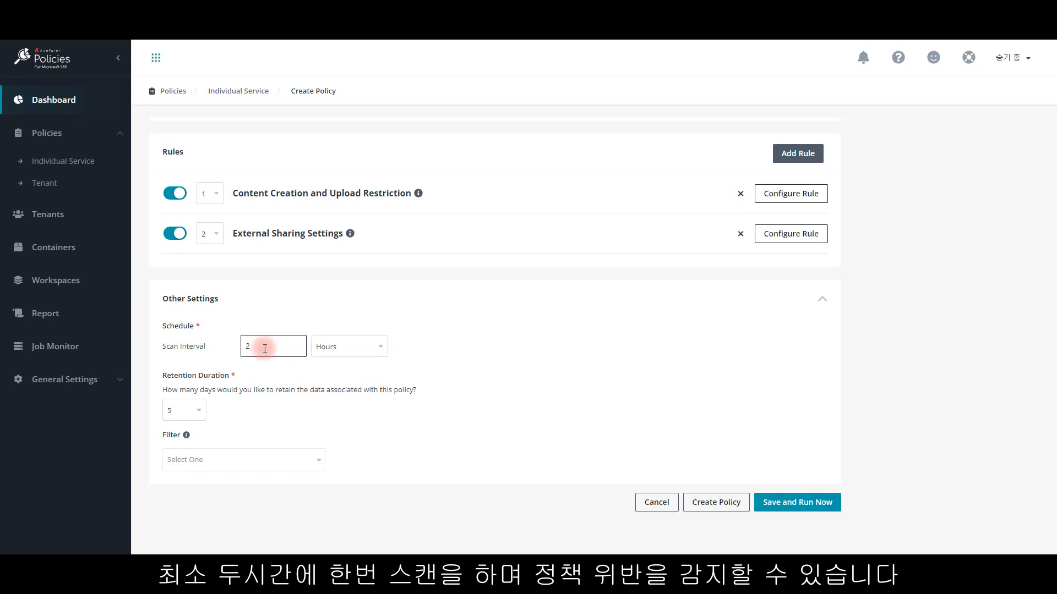
click(194, 412)
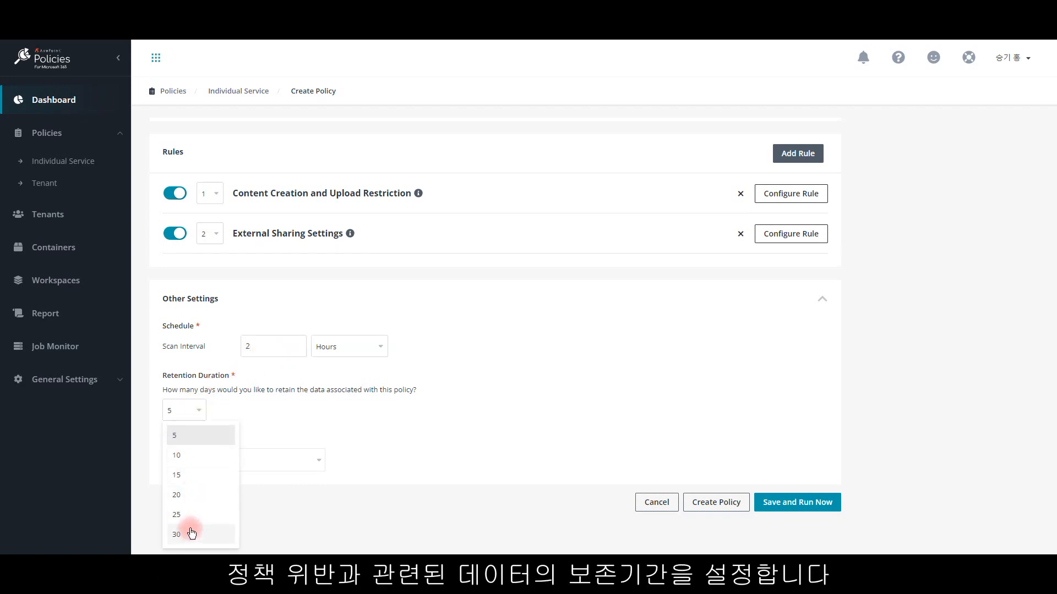
click(185, 537)
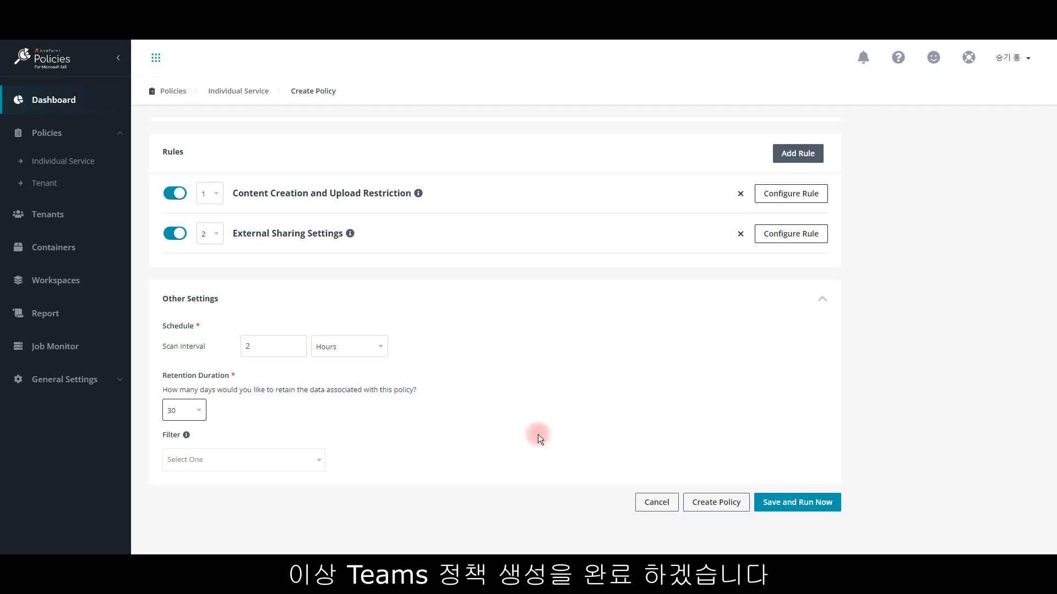
click(737, 507)
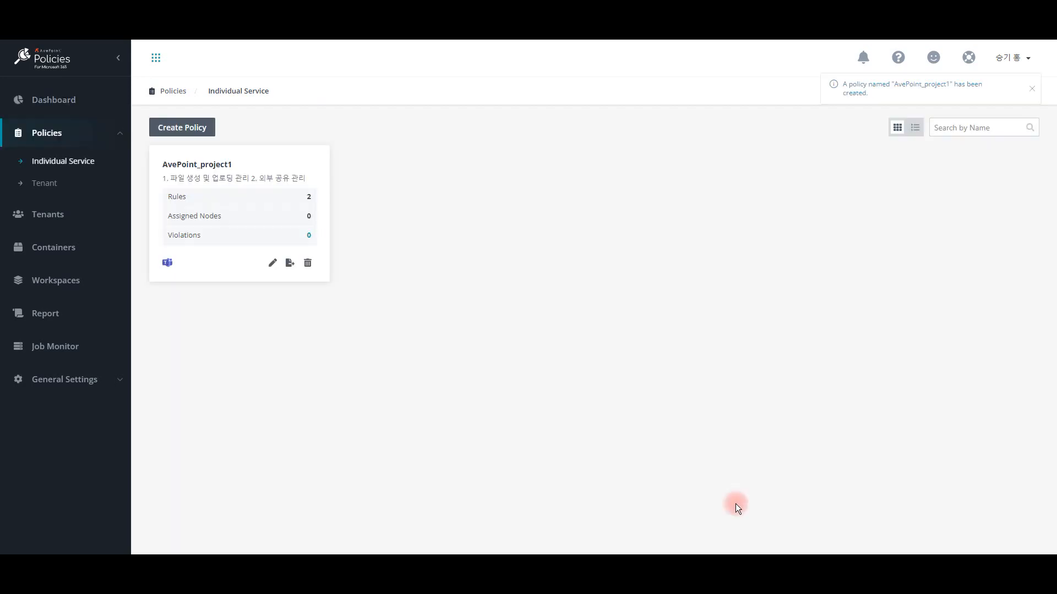
Step: Assign the AvePoint_project1 policy to the team inside the AvePoint_Project container
click(291, 264)
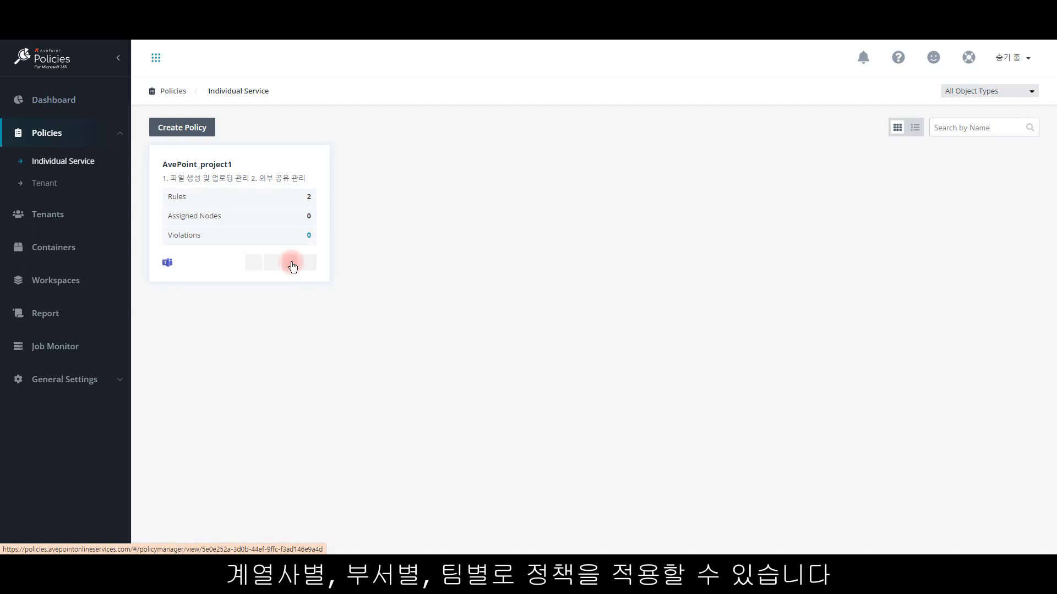
click(290, 264)
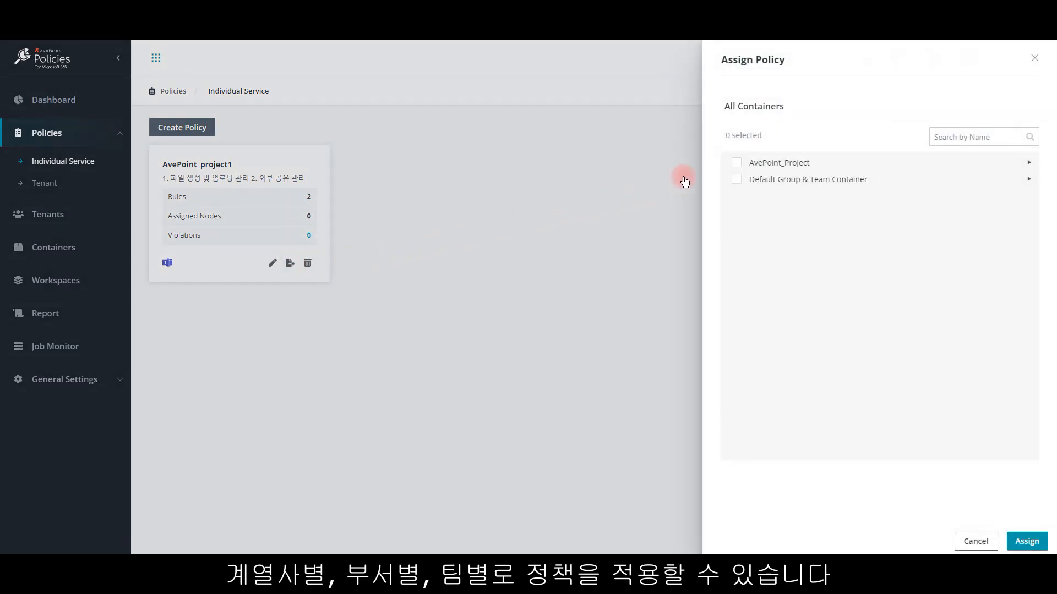
click(801, 162)
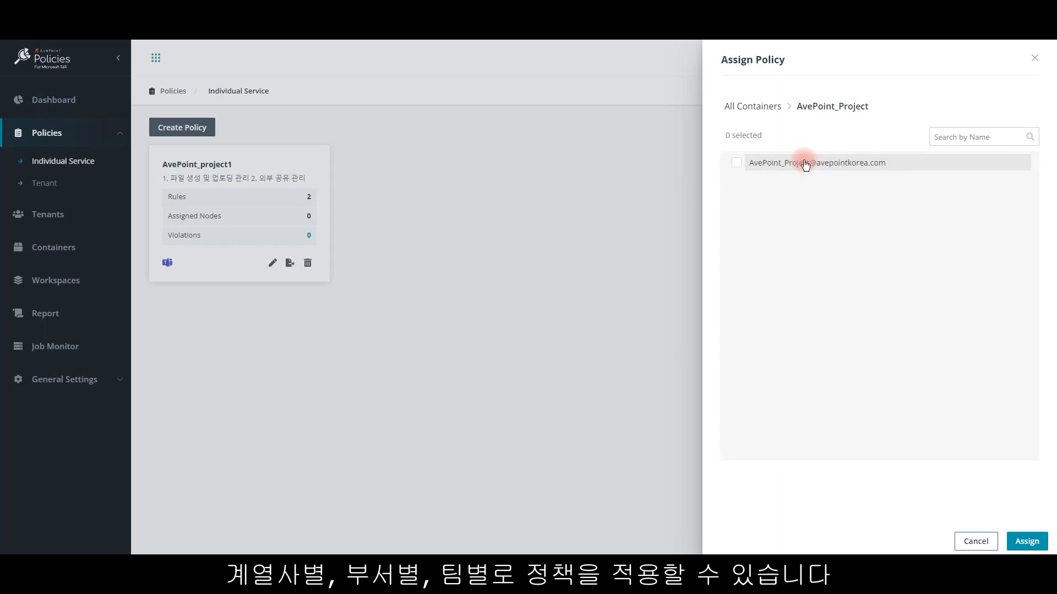
click(736, 162)
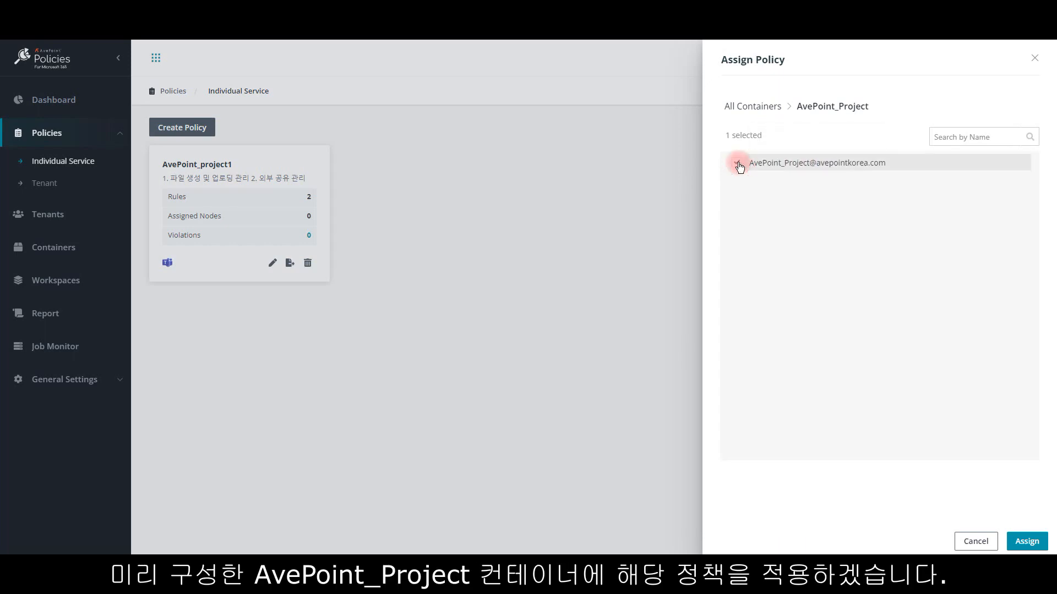
click(1024, 543)
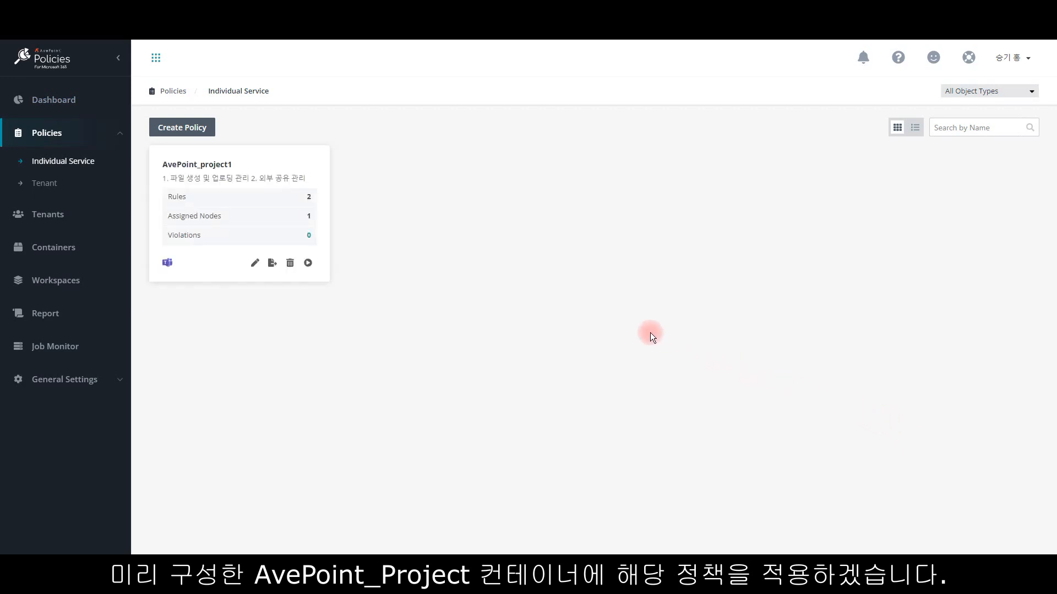
Step: Review and re-save the AvePoint_project1 policy from its edit page, and start a manual run of it
click(253, 264)
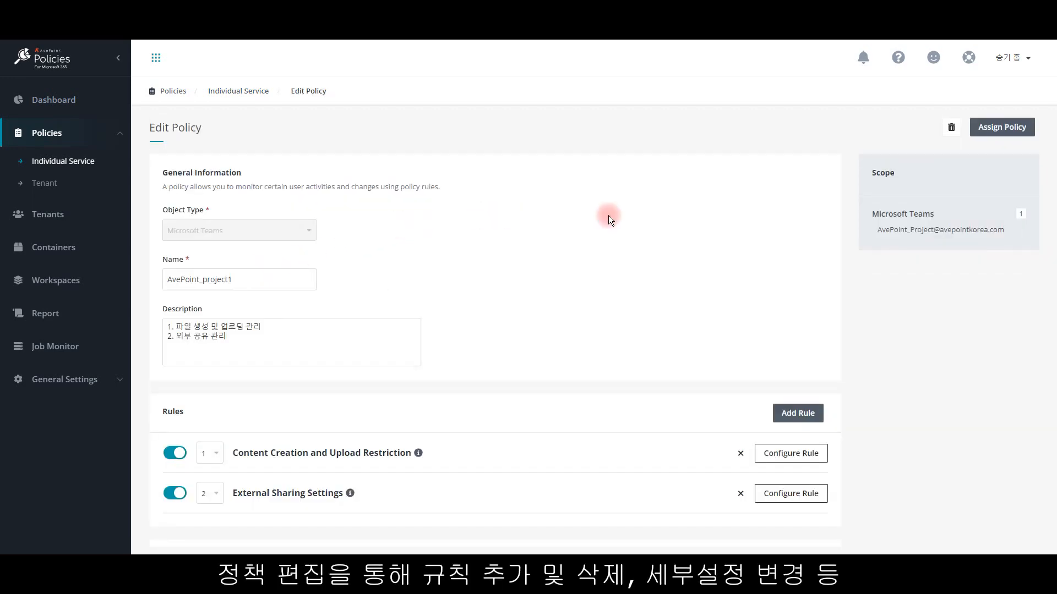
scroll(693, 223, down, 5)
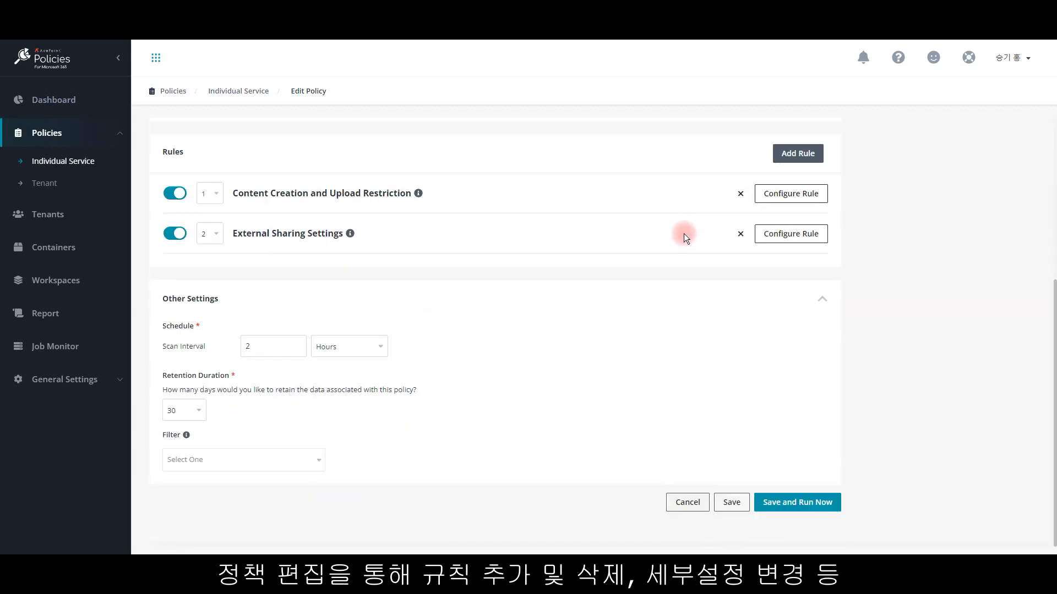
click(728, 505)
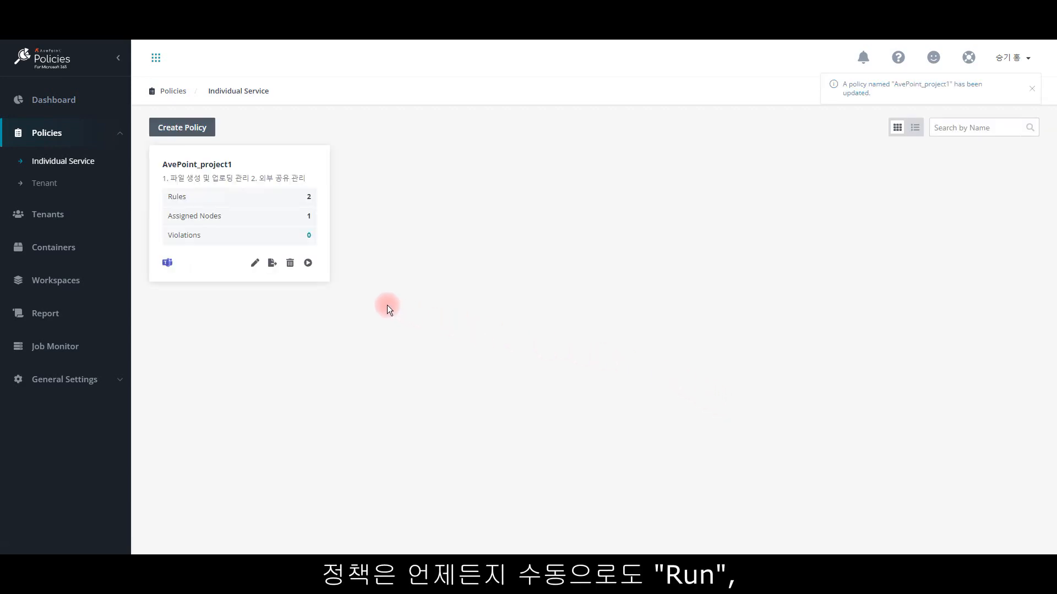
click(308, 265)
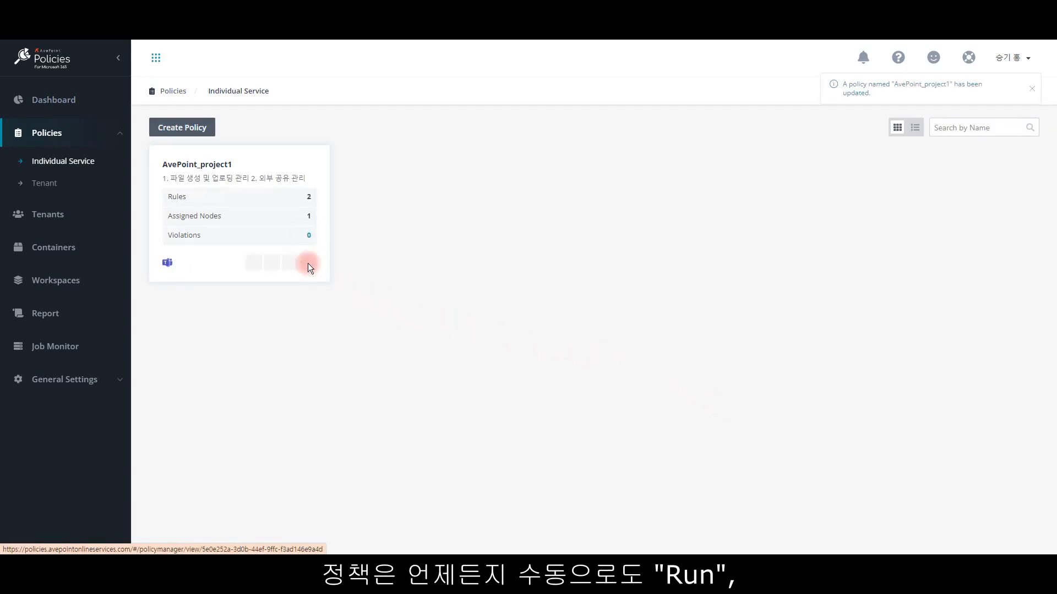
click(622, 334)
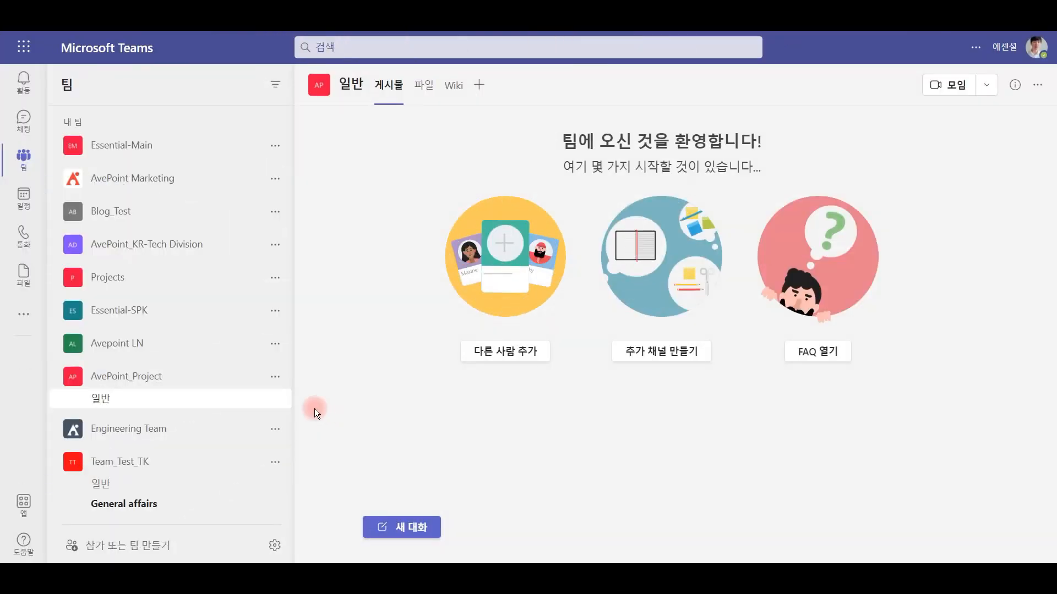
Step: In Microsoft Teams, open the 권한 folder among the files of the AvePoint_Project team's 일반 channel
click(419, 90)
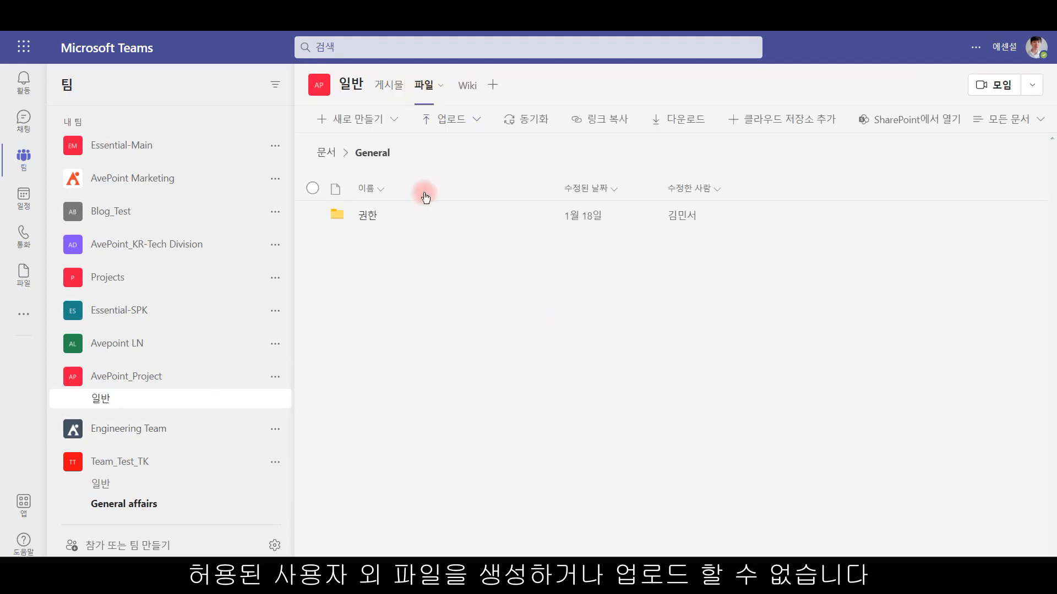
click(369, 215)
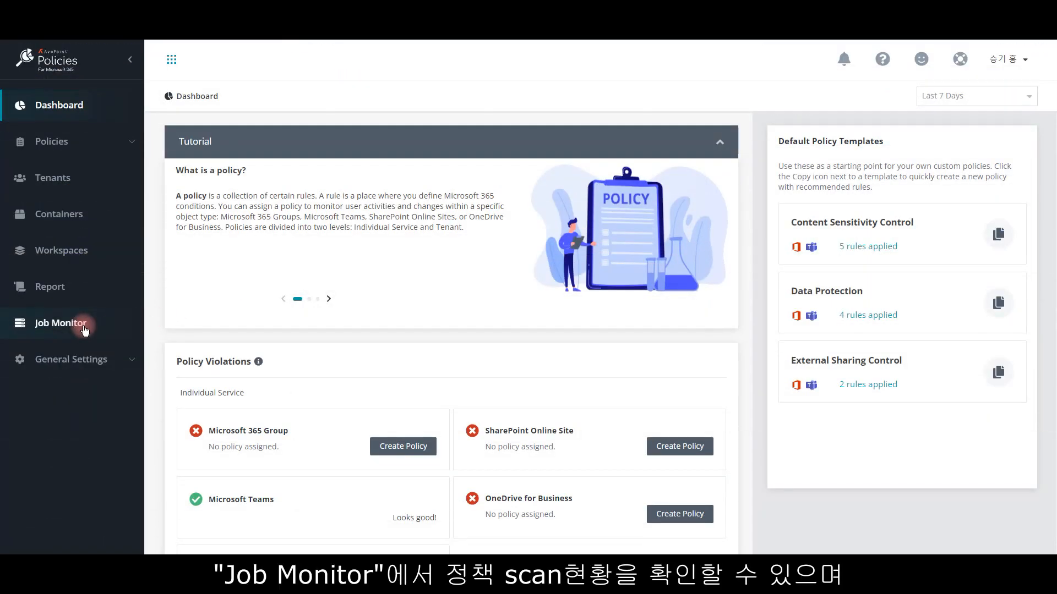
Step: Switch to AvePoint Policies and download the report of the most recent AvePoint_project1 scan job
click(84, 331)
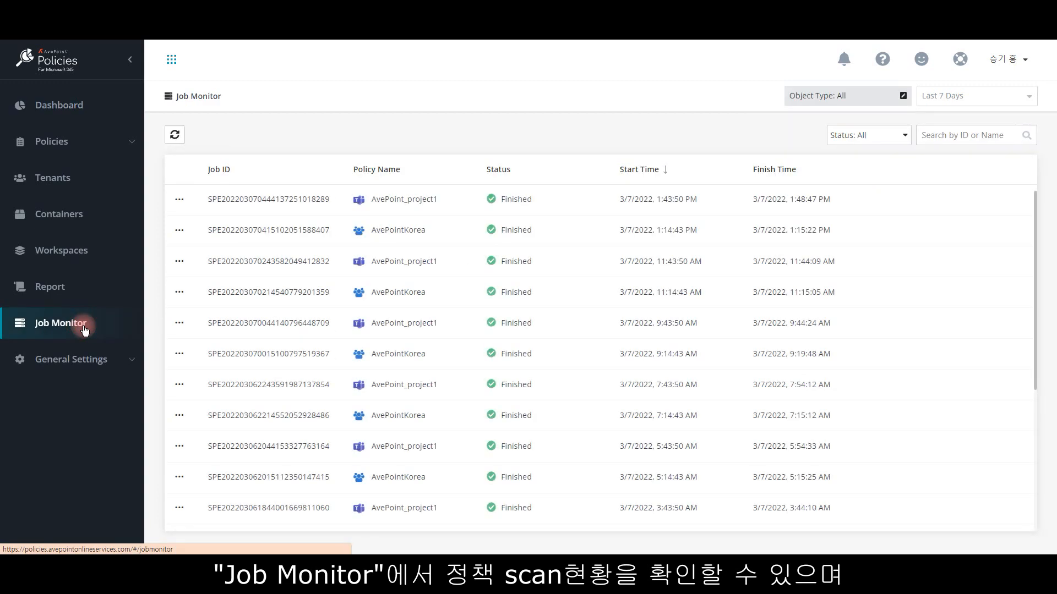
click(179, 201)
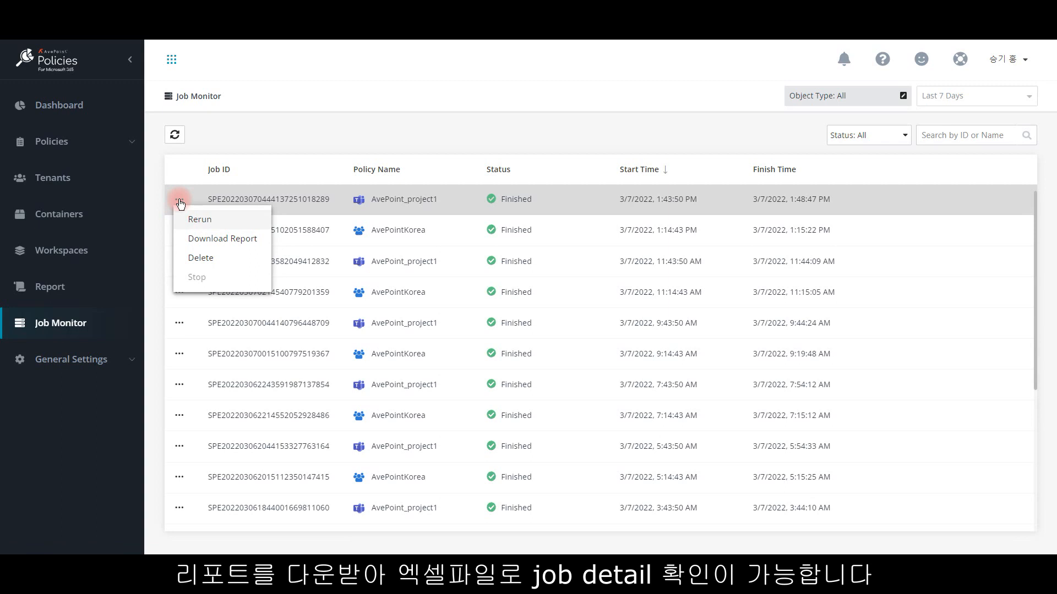
click(207, 244)
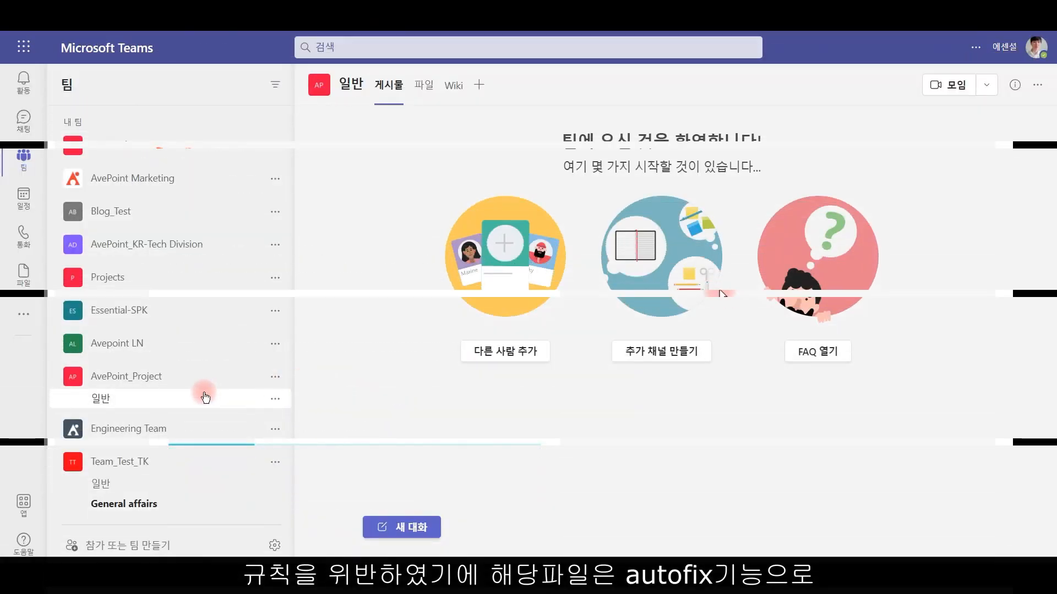
Step: Return to Microsoft Teams and check the contents of the 권한 folder in AvePoint_Project's 일반 channel files
click(182, 395)
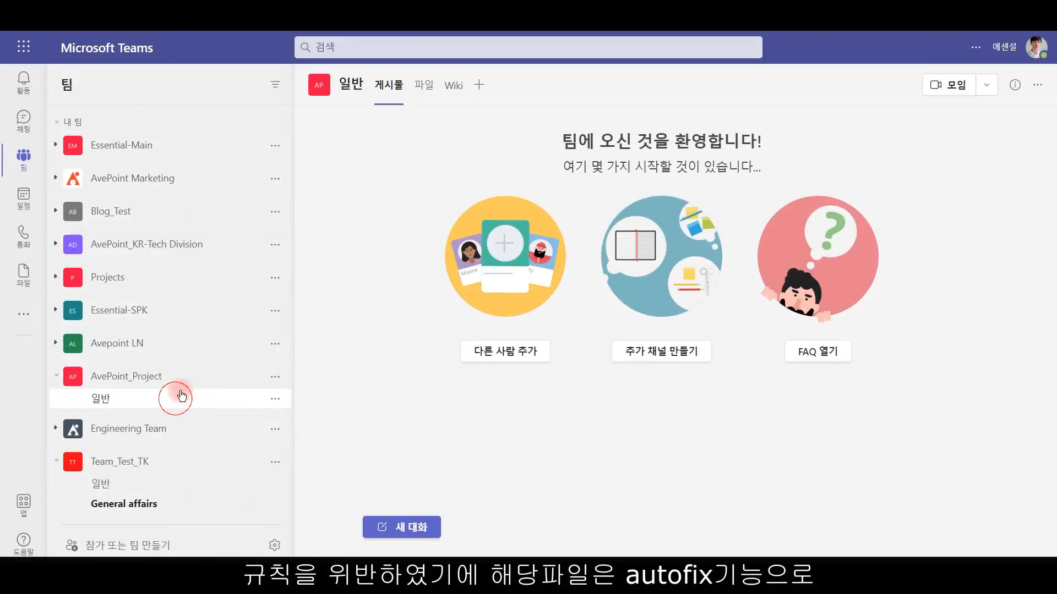
click(424, 86)
click(368, 213)
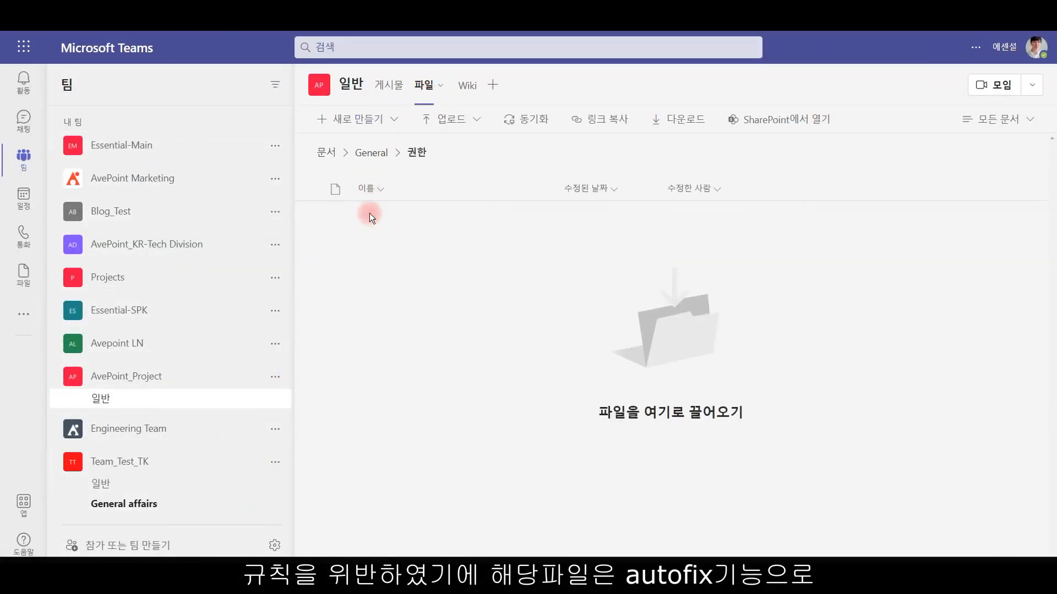
drag(658, 324, 308, 204)
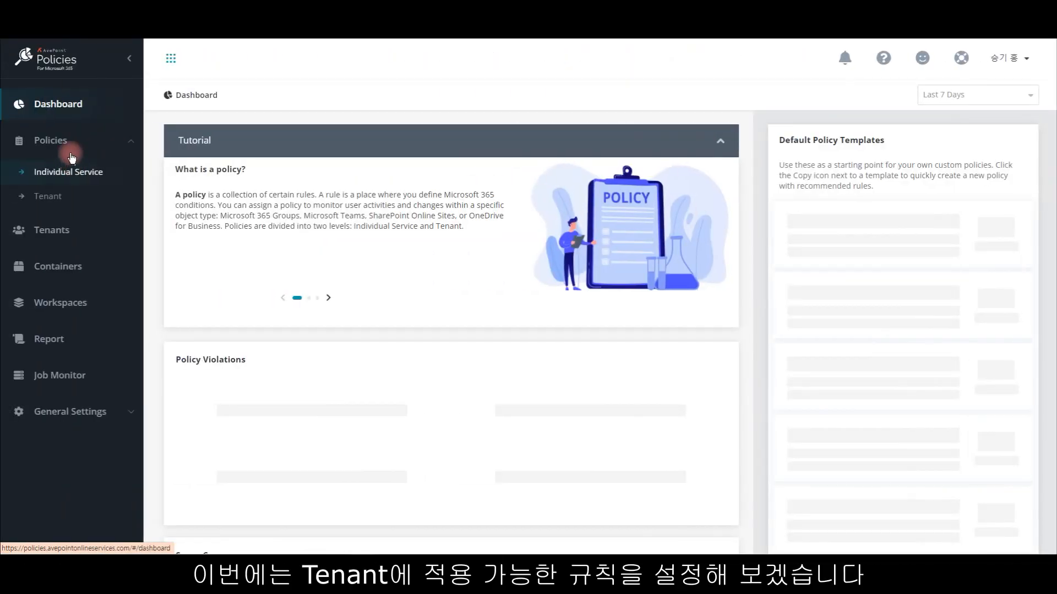
Step: Switch to AvePoint Policies and start a new tenant-level policy named AvePointKorea
click(92, 114)
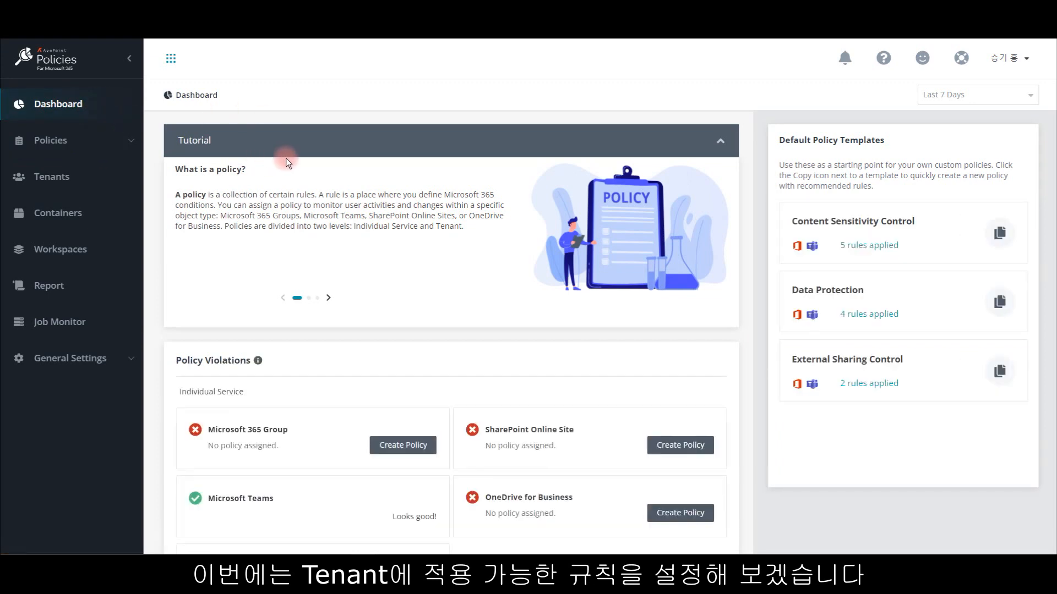
click(97, 142)
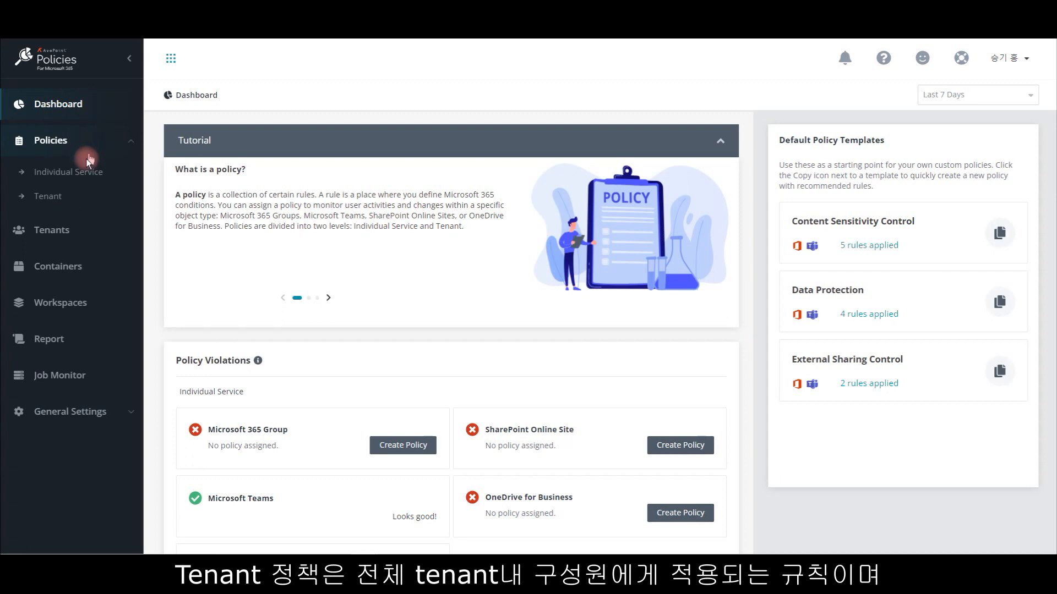
click(81, 190)
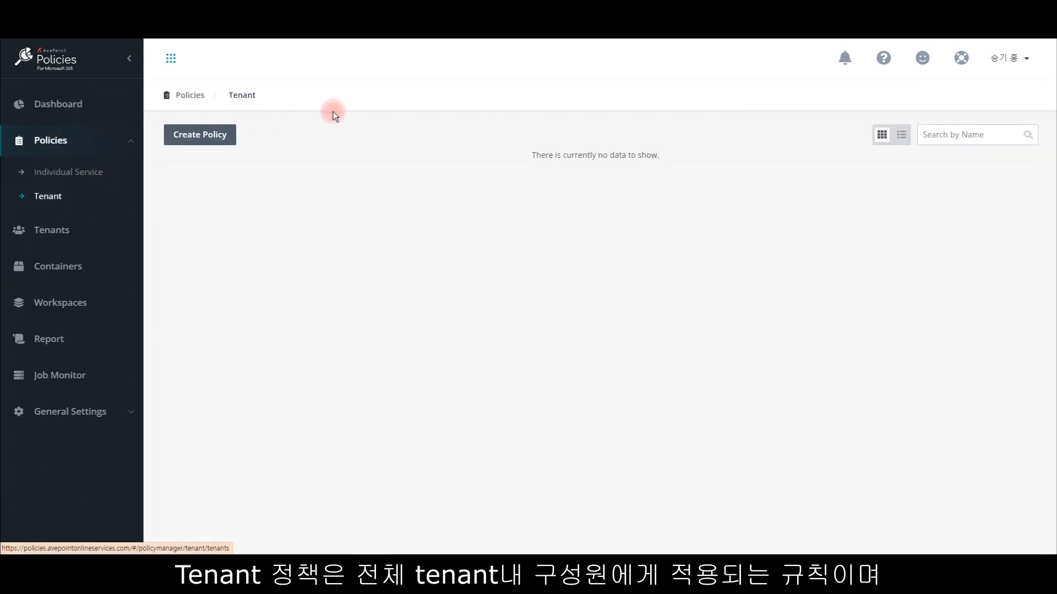
click(226, 136)
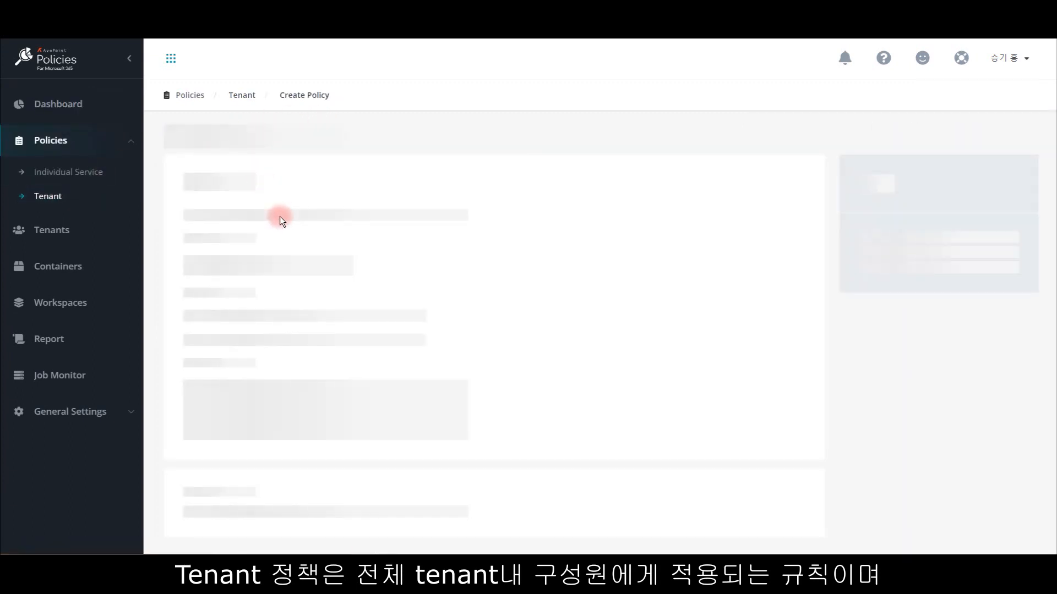
click(253, 273)
text(A)
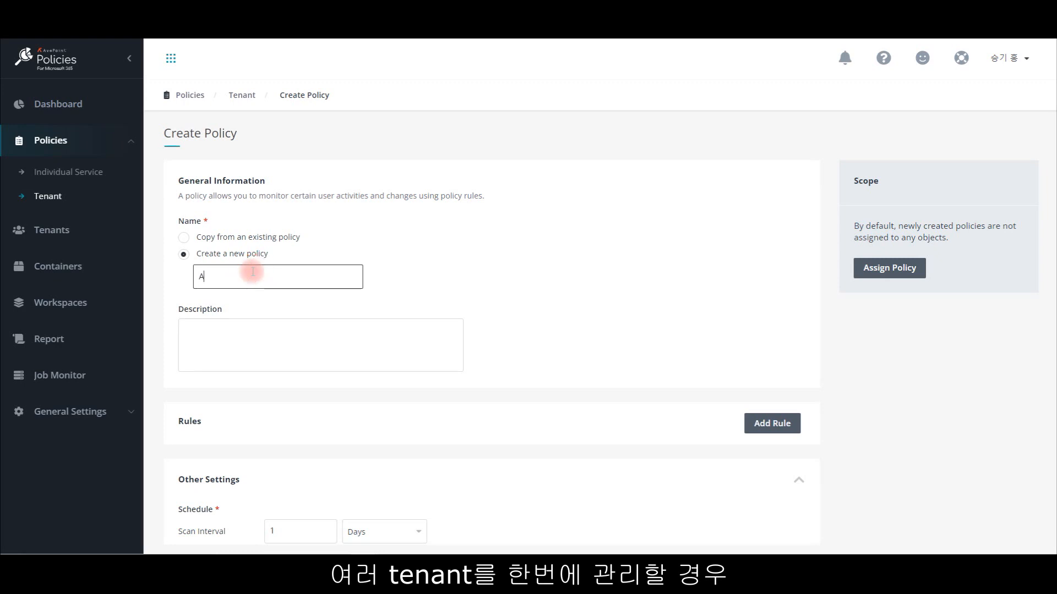
text(vePointKorea)
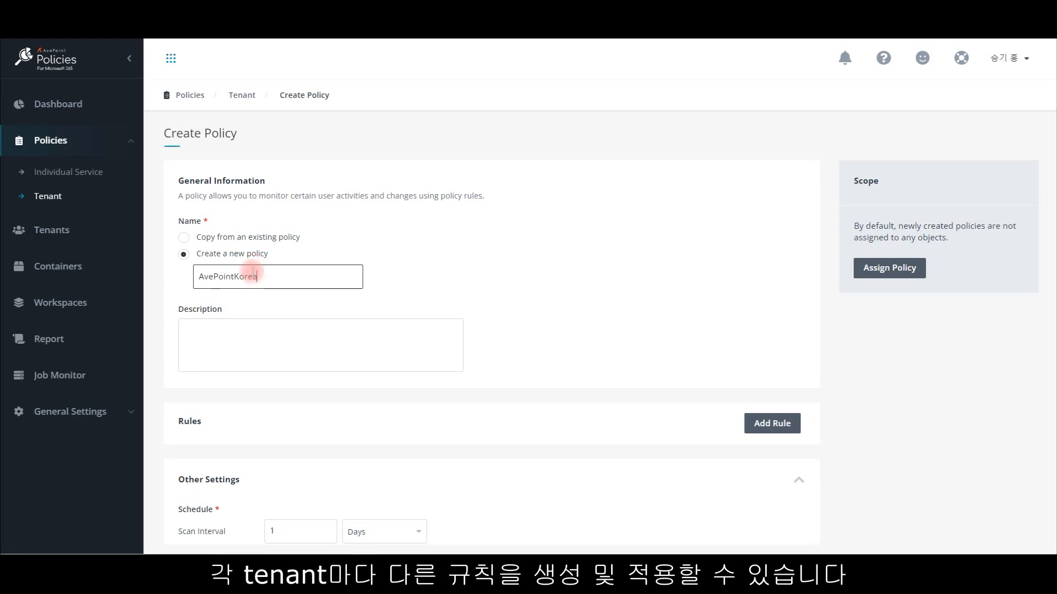
click(368, 397)
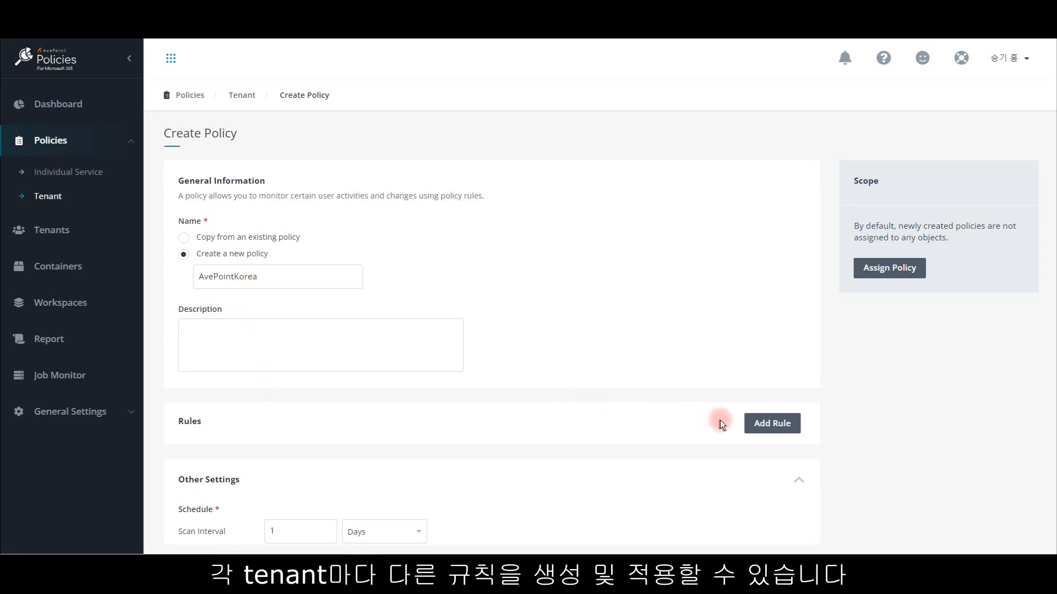
Step: Start a Control Access from Unmanaged Devices rule that blocks access and resets the access control setting on violations
click(757, 425)
click(761, 130)
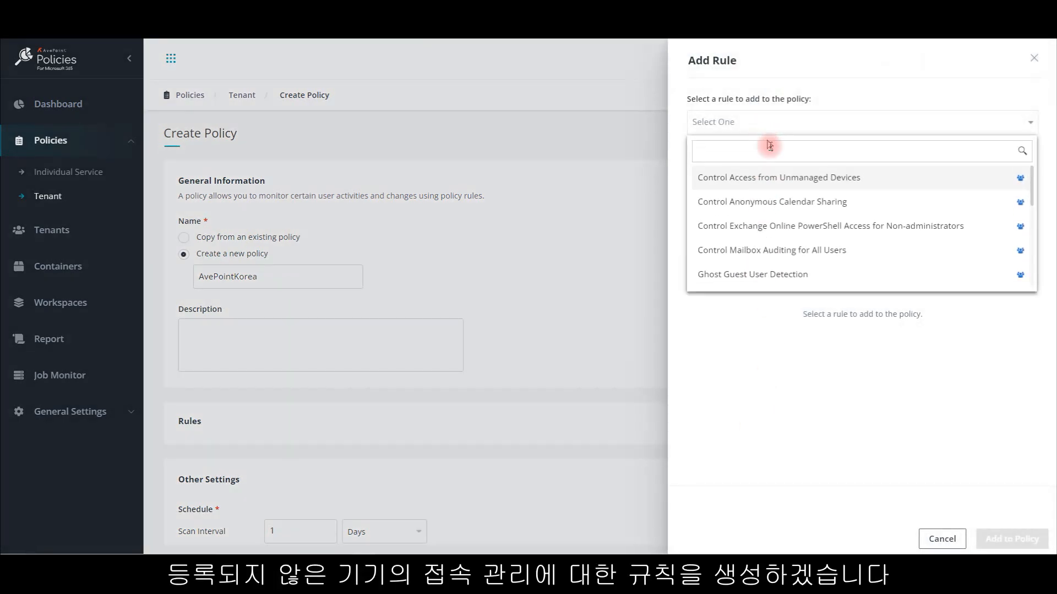
click(780, 178)
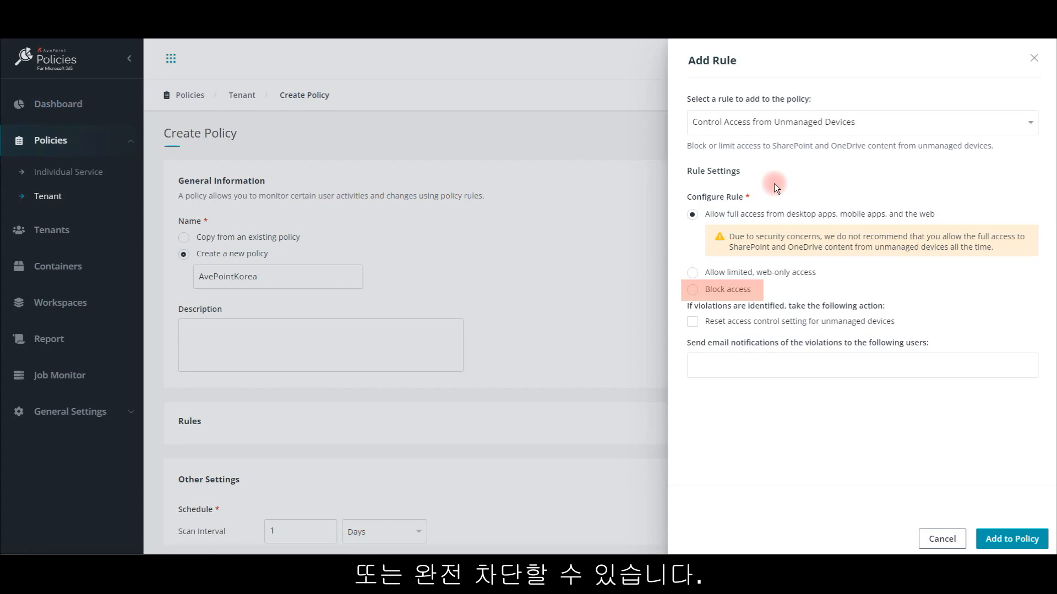
click(694, 289)
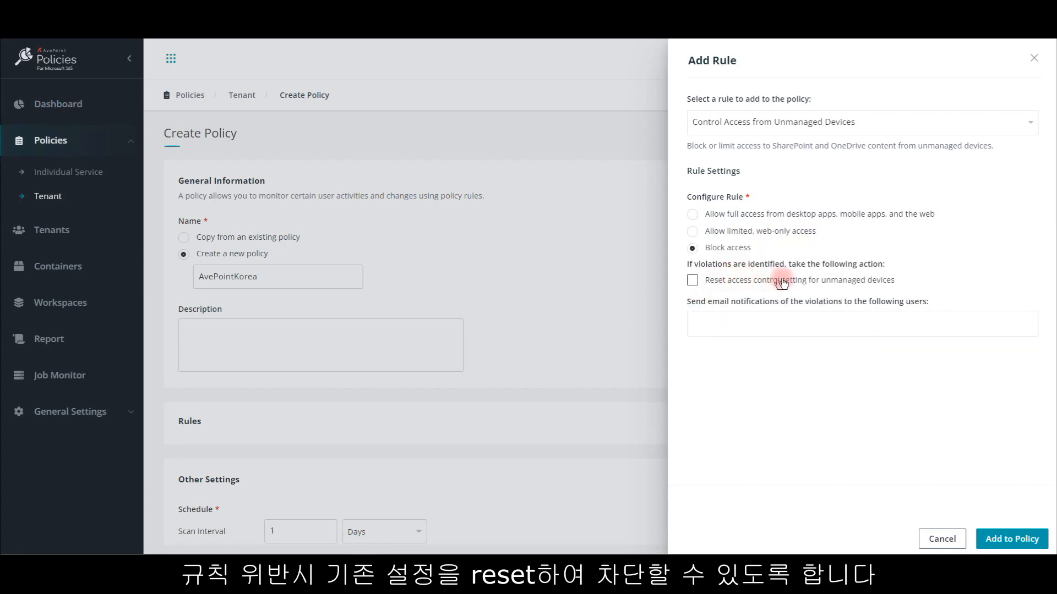
click(691, 281)
Step: Send the rule's violation e-mails to the administrator's account and add the rule to the policy
click(737, 322)
text(e90hong)
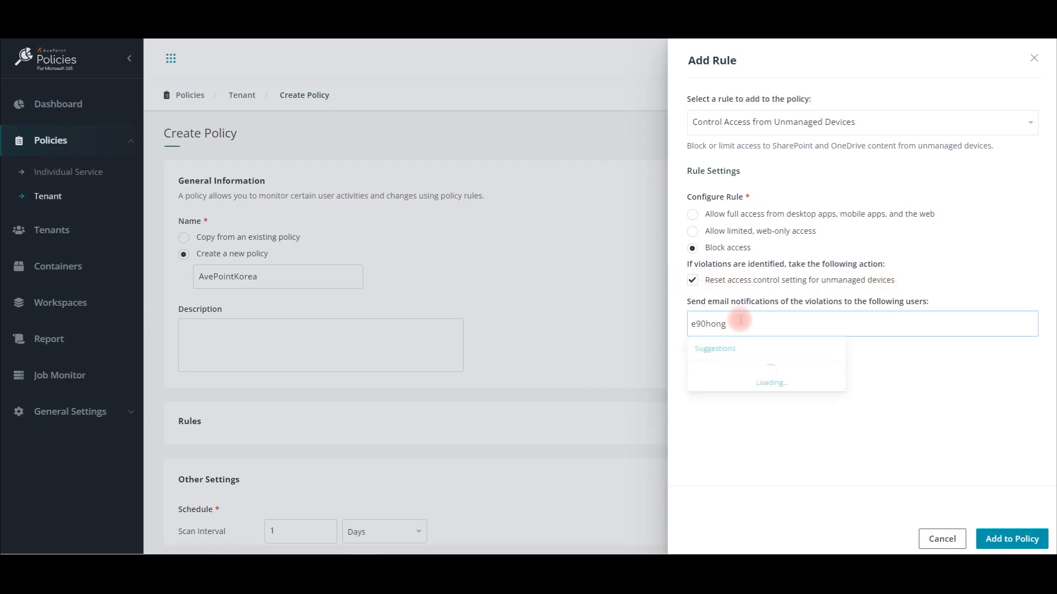
click(737, 379)
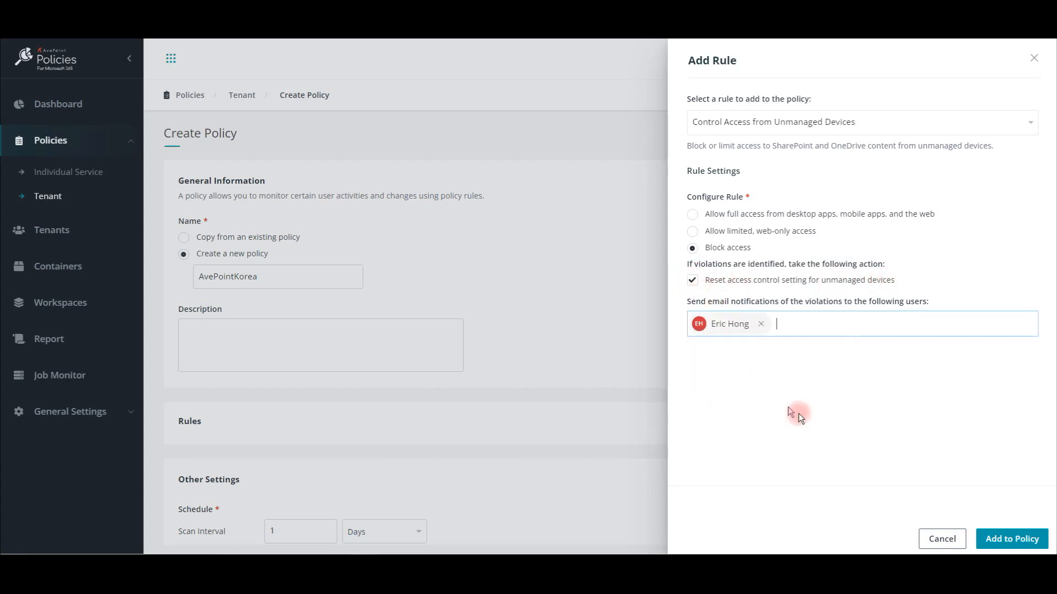
click(1011, 539)
Step: Start adding a User Restriction rule to the AvePointKorea policy
click(771, 423)
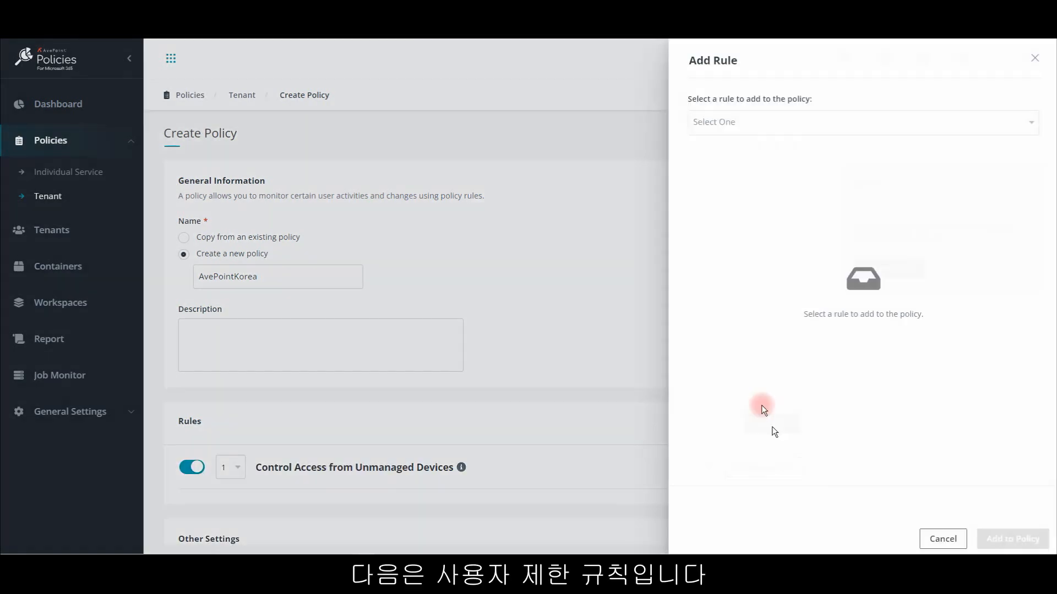
click(744, 131)
scroll(781, 195, down, 2)
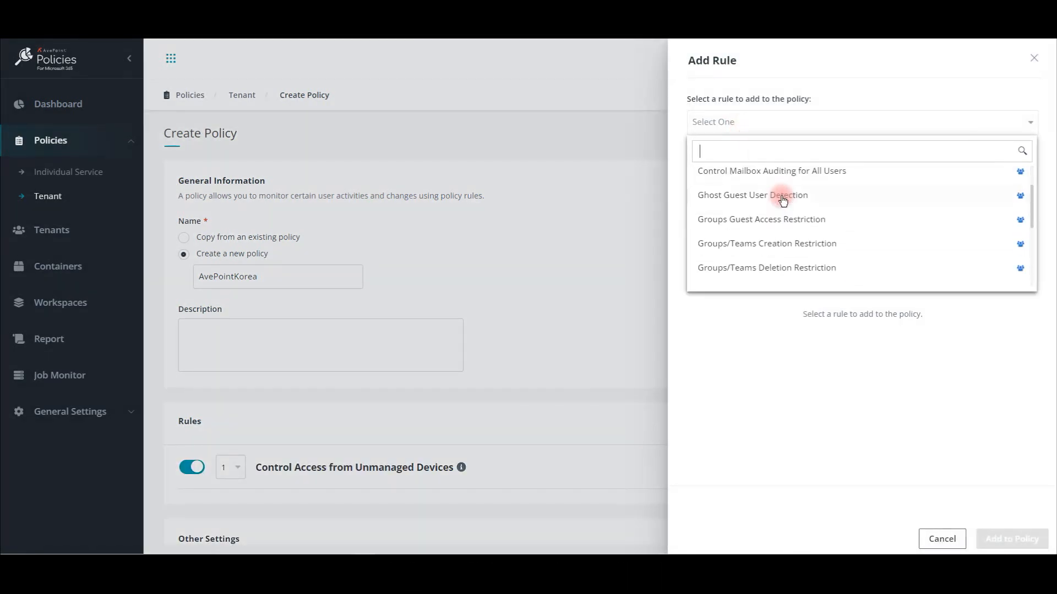
scroll(783, 199, down, 4)
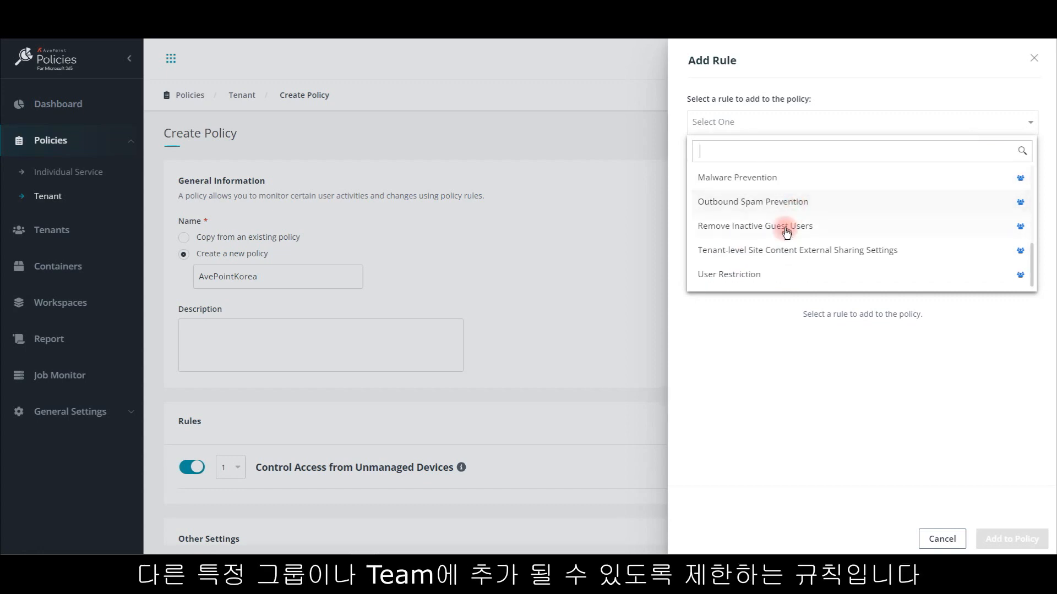
click(761, 279)
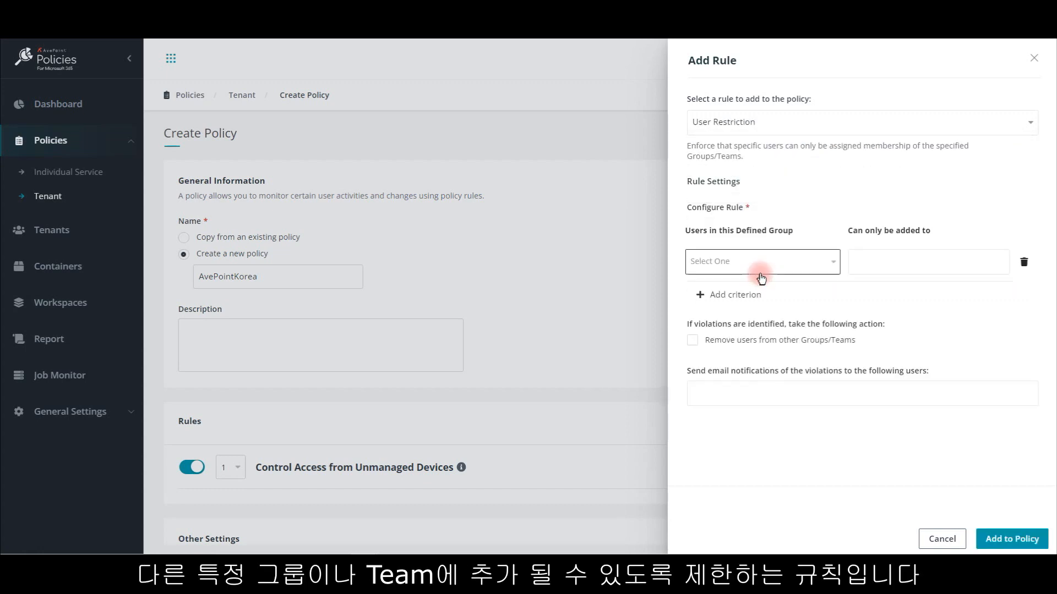
Step: Restrict users in the AvepointKorea_Sales Team defined group to being added only to Engineering Team
click(796, 264)
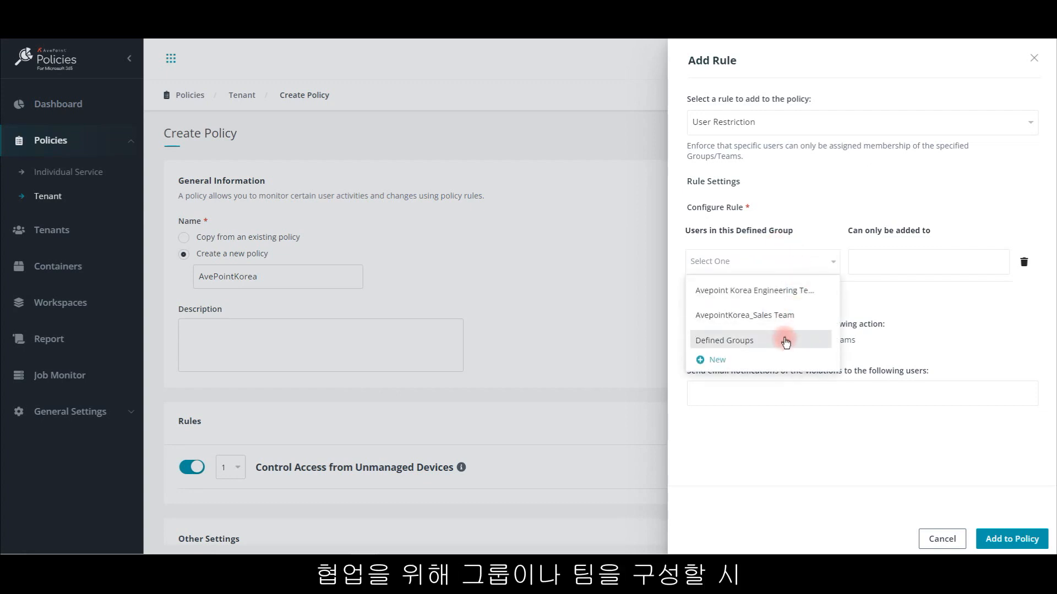
click(786, 316)
click(915, 263)
text(en)
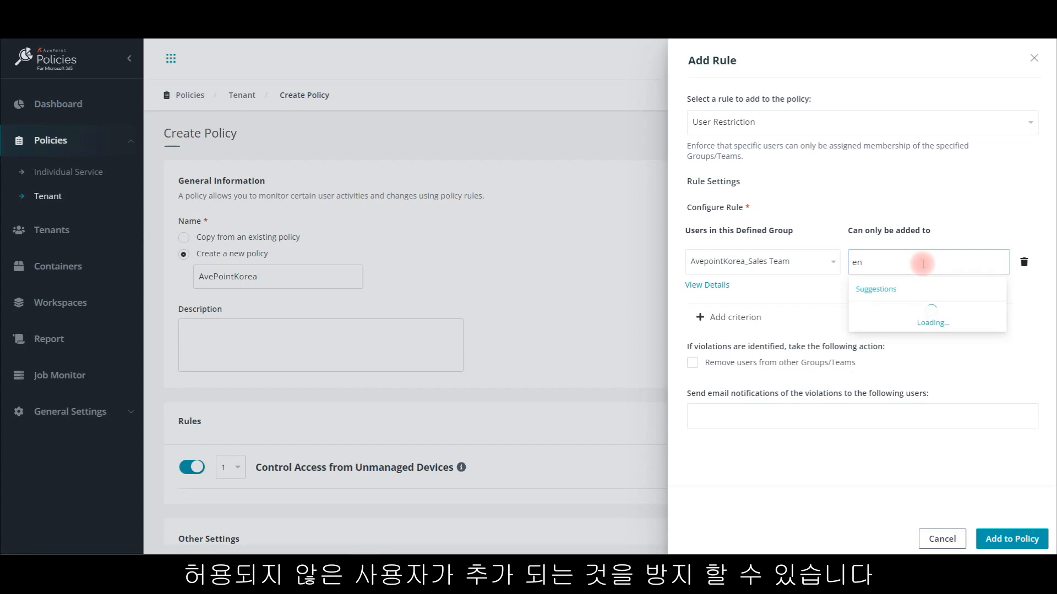
click(930, 331)
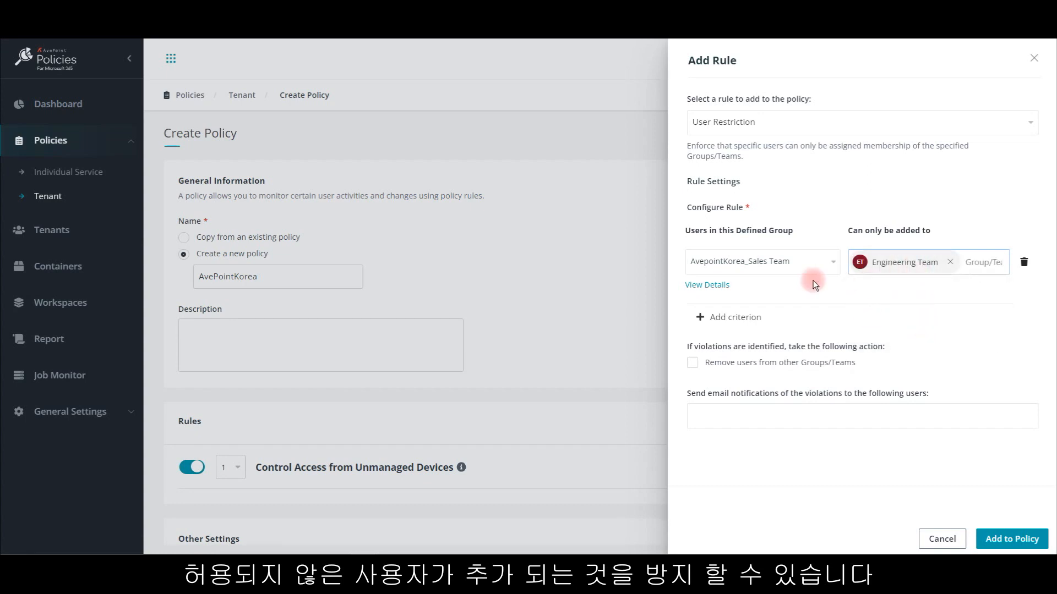
Step: Add a second criterion that allows users in the Avepoint Korea Engineering defined group to be added only to SalesAgents
click(787, 317)
click(786, 309)
click(785, 325)
click(883, 313)
text(s)
click(914, 363)
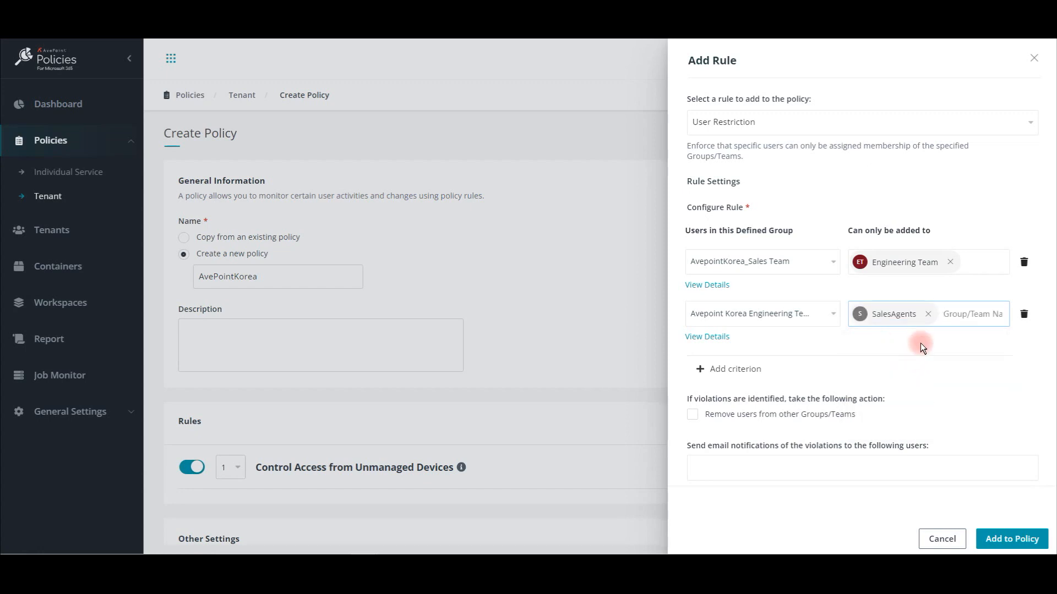
Step: Have violating users removed from other Groups/Teams, send notifications to the administrator's account, and add the rule to the policy
click(694, 415)
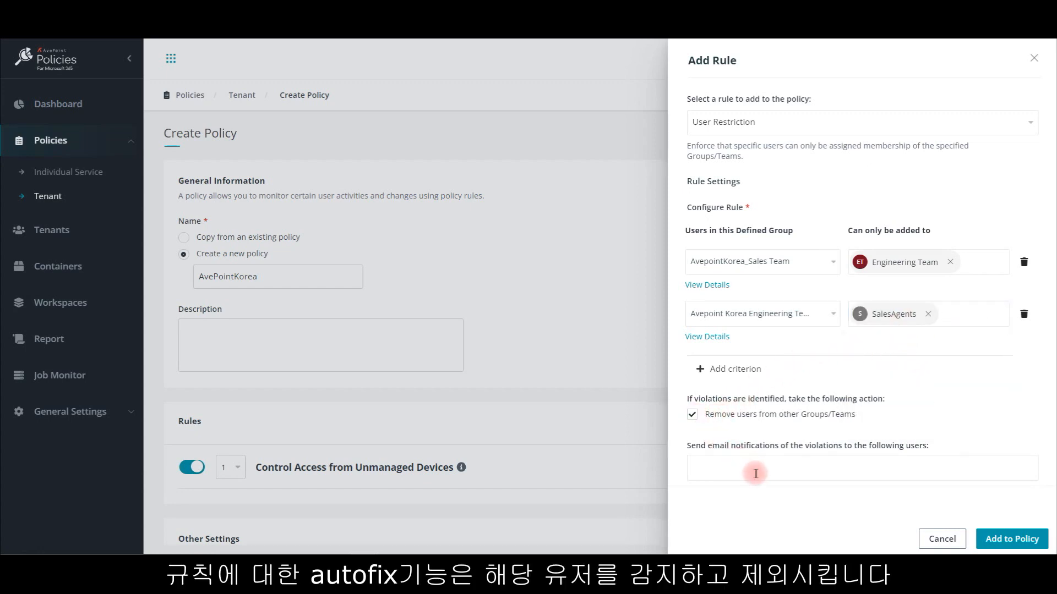
click(783, 472)
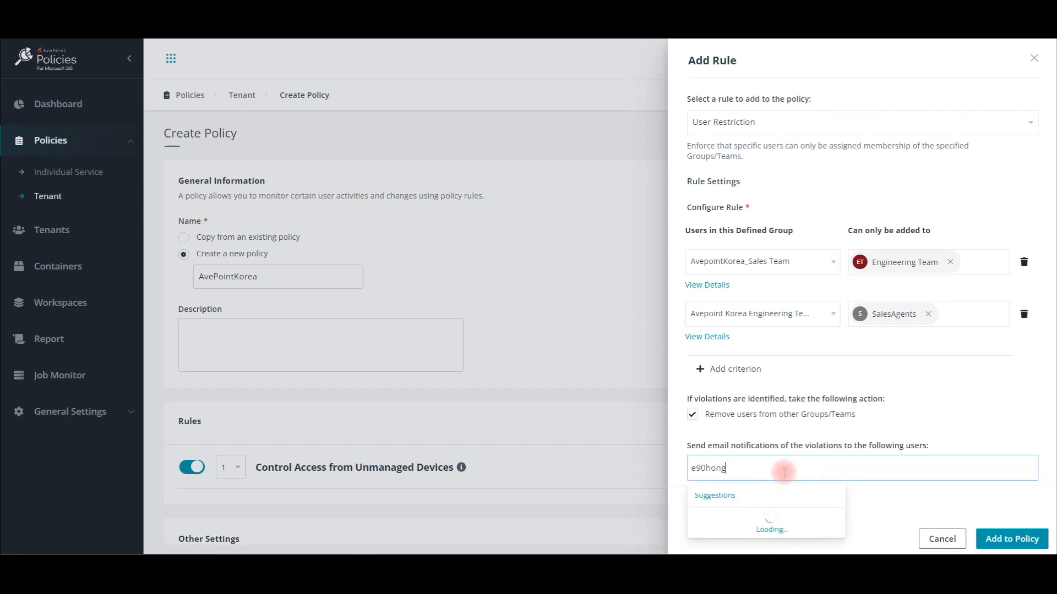
click(751, 517)
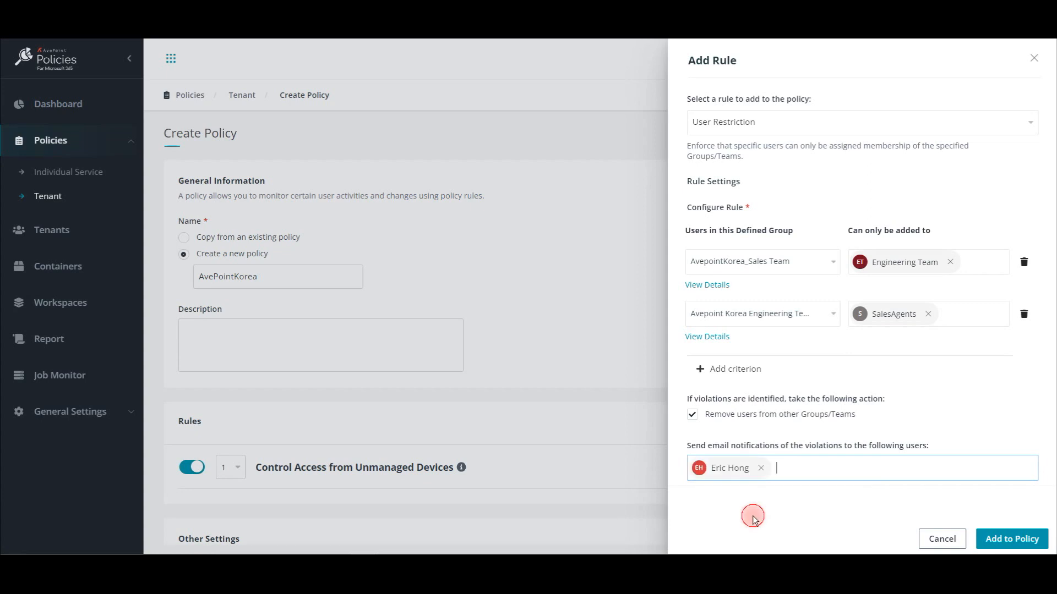
click(1006, 541)
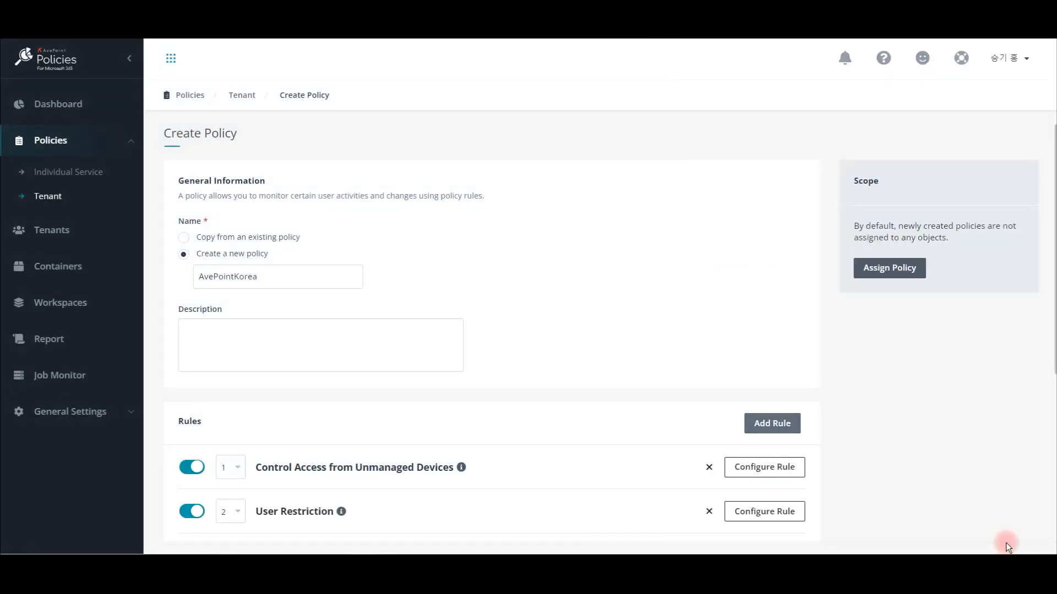
Step: Set the scan interval to 2 hours and the retention duration to 30 days, and create the policy
scroll(696, 355, down, 3)
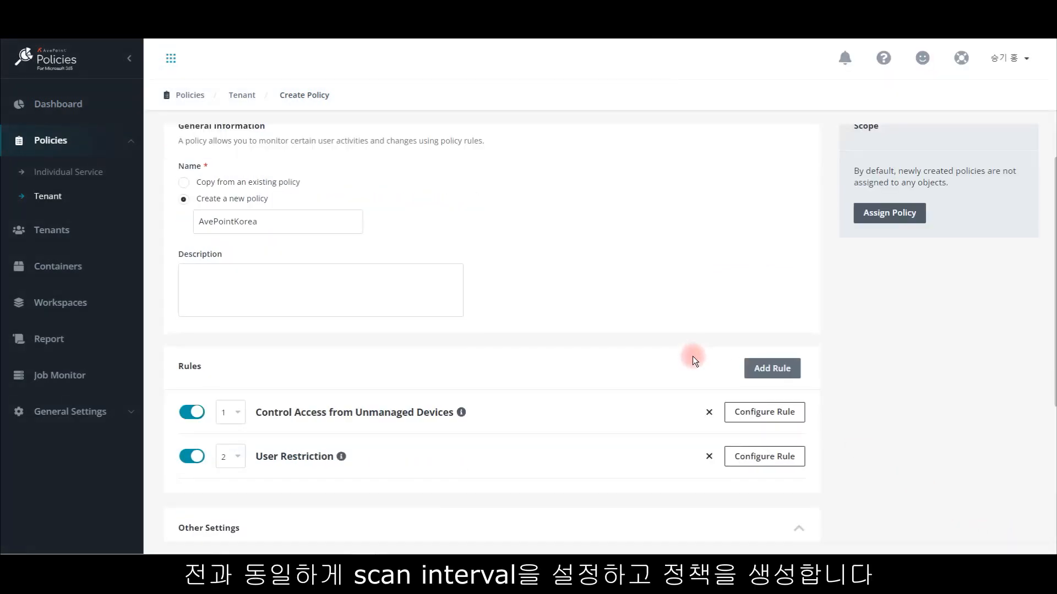
scroll(666, 364, down, 2)
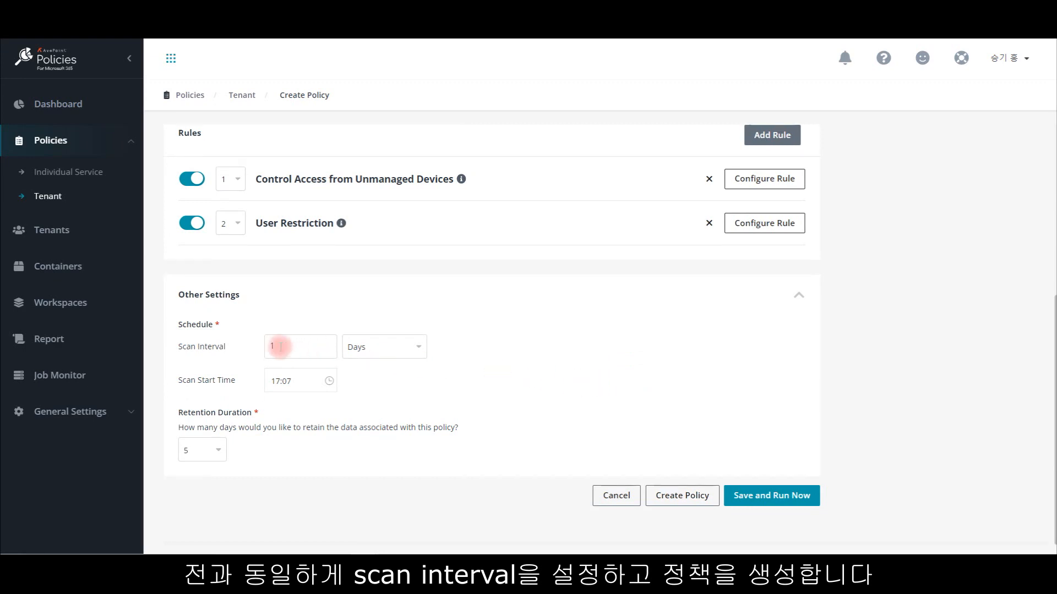
click(378, 345)
click(361, 373)
click(278, 380)
key(BackSpace)
text(2)
click(221, 445)
click(216, 422)
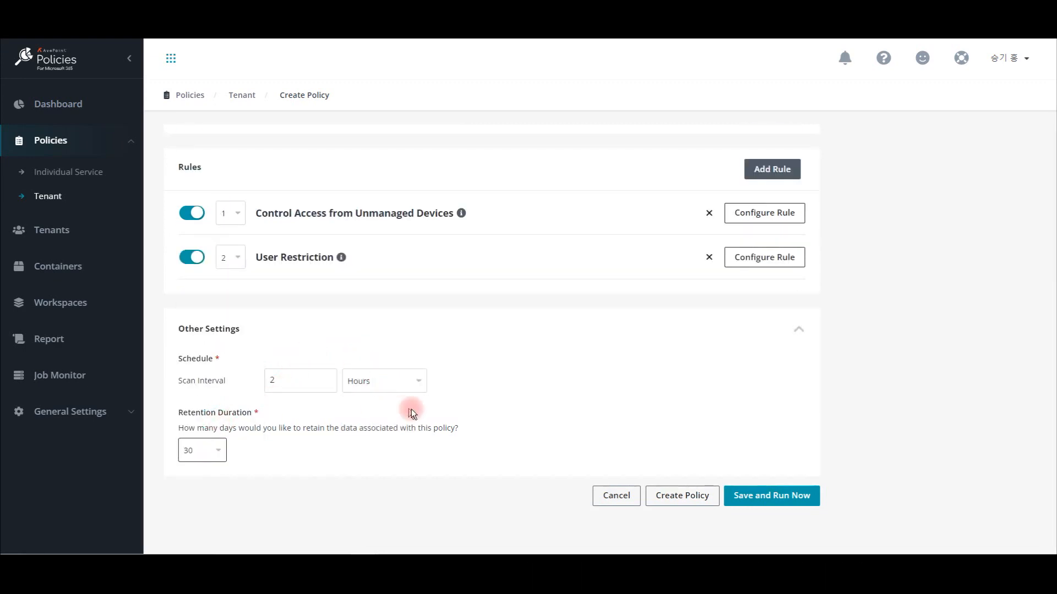
click(706, 494)
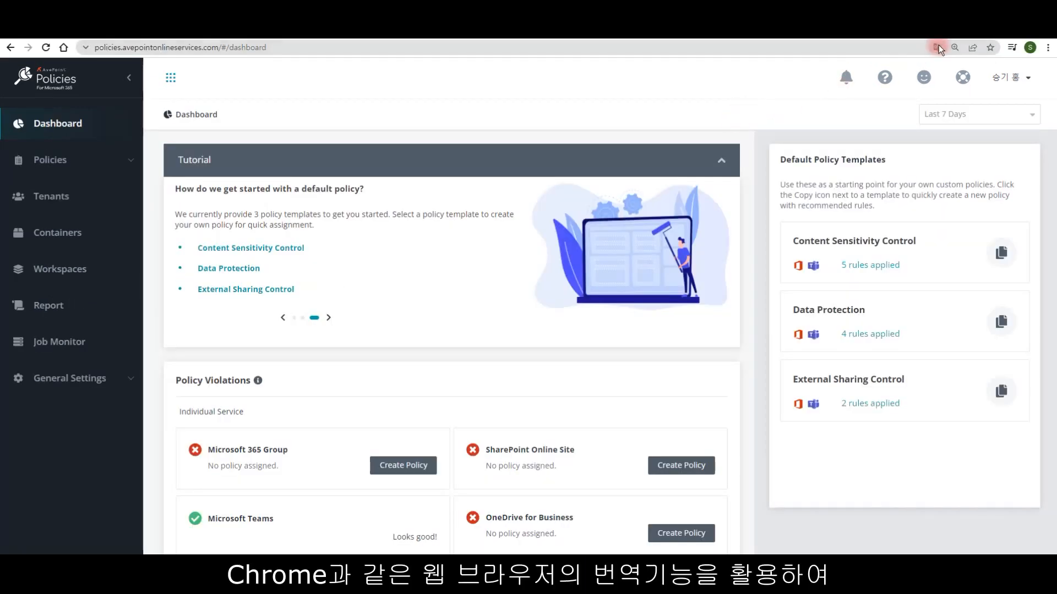
Step: Translate the Policies dashboard page into Korean with the browser's translation feature and look over the translated page
click(936, 47)
click(936, 68)
click(985, 68)
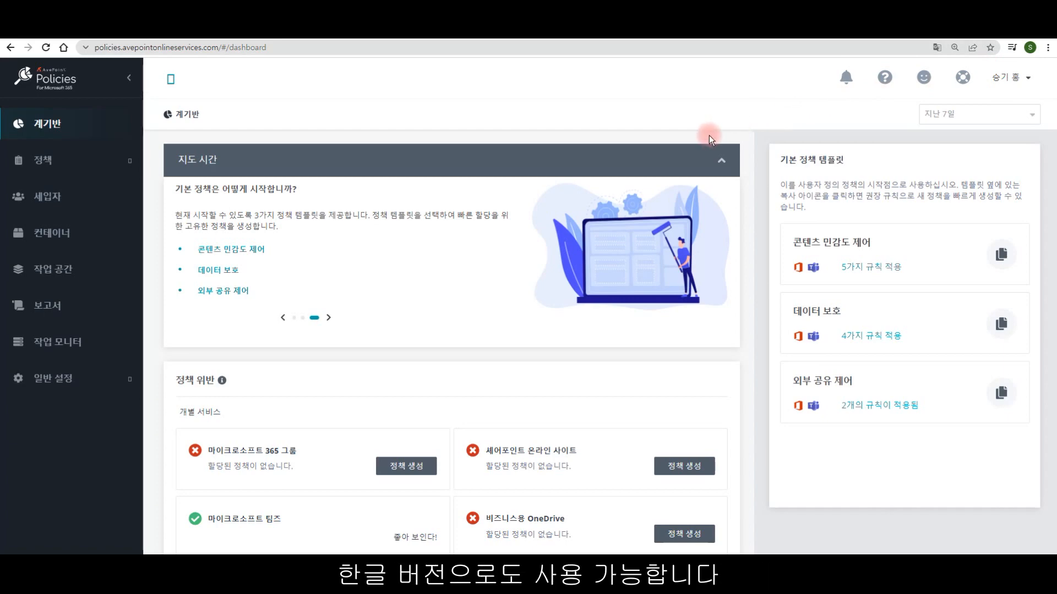
scroll(709, 137, down, 7)
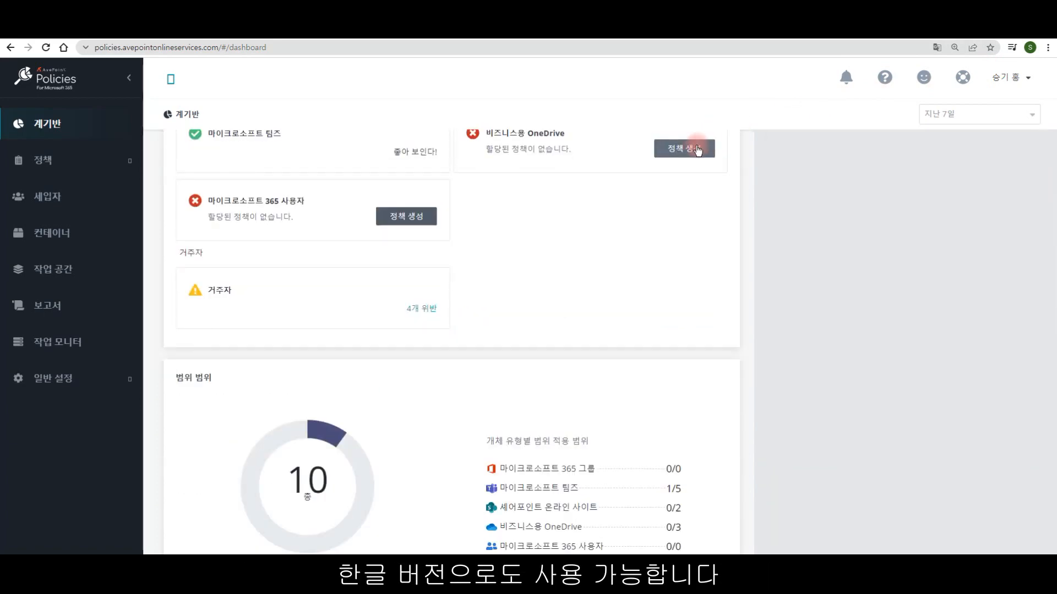
scroll(697, 149, up, 7)
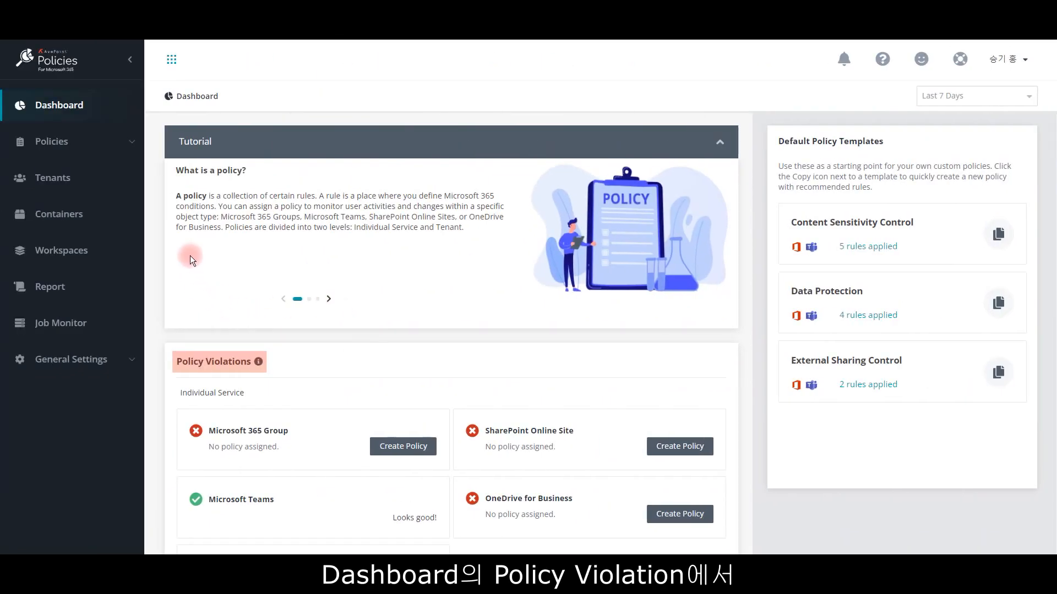
Step: Review the dashboard's Policy Violations, open the tenant's violations, and open the first User Restriction violation's details
scroll(548, 265, down, 1)
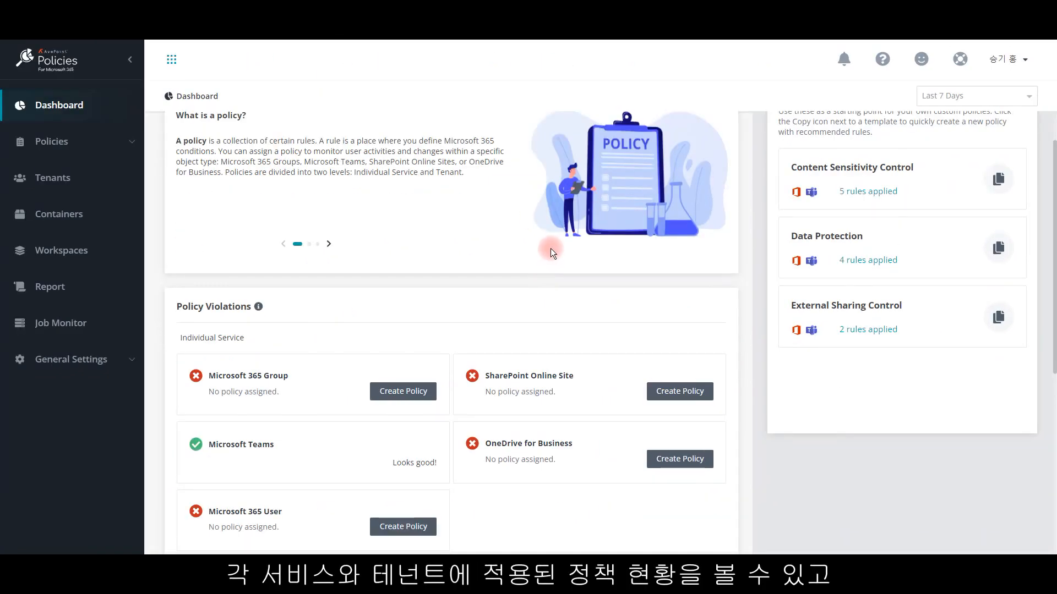
scroll(551, 247, down, 2)
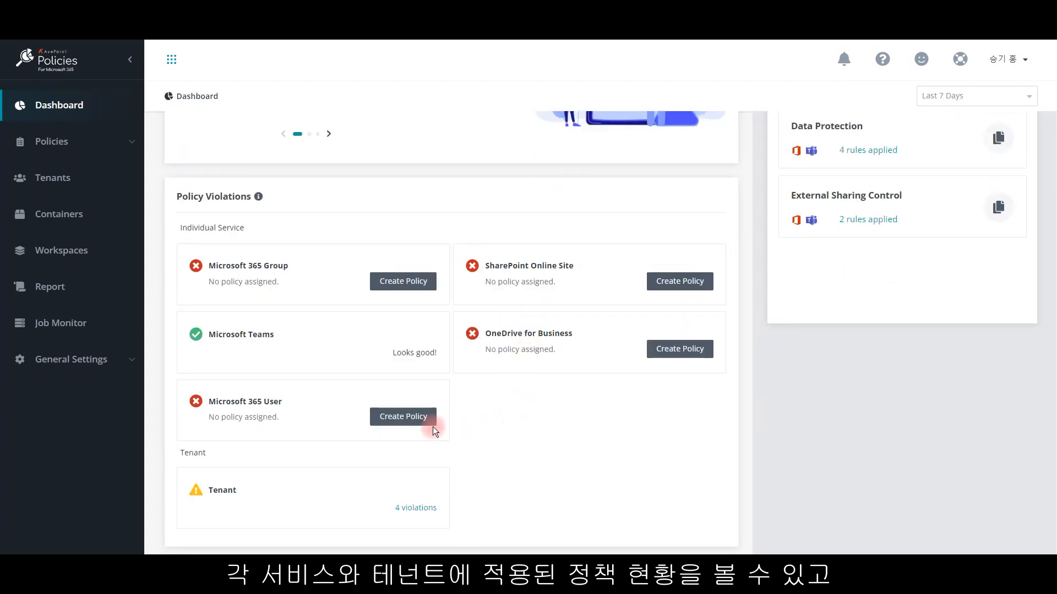
scroll(475, 433, down, 1)
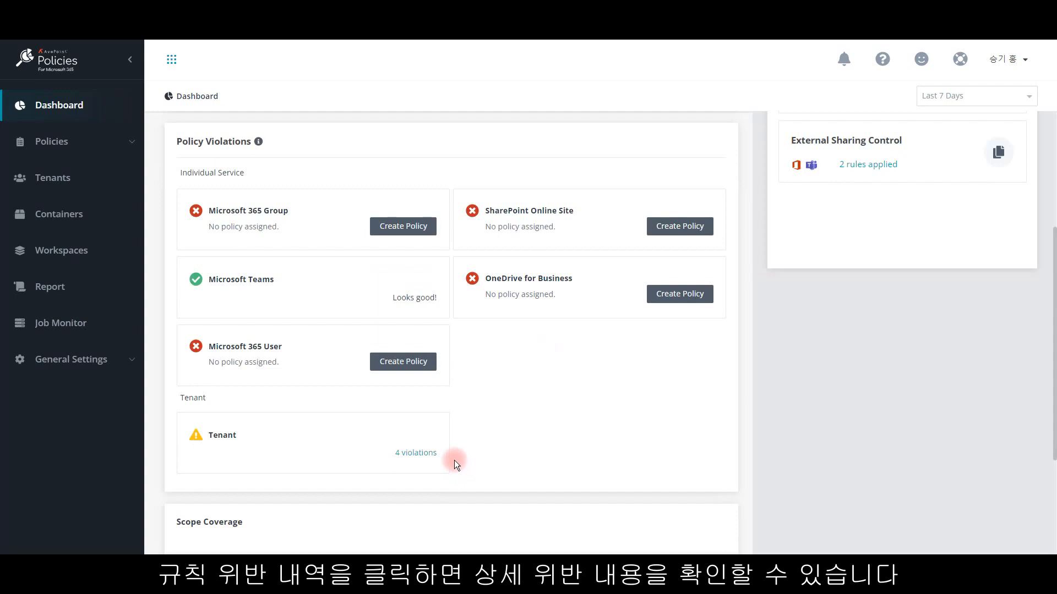
click(421, 456)
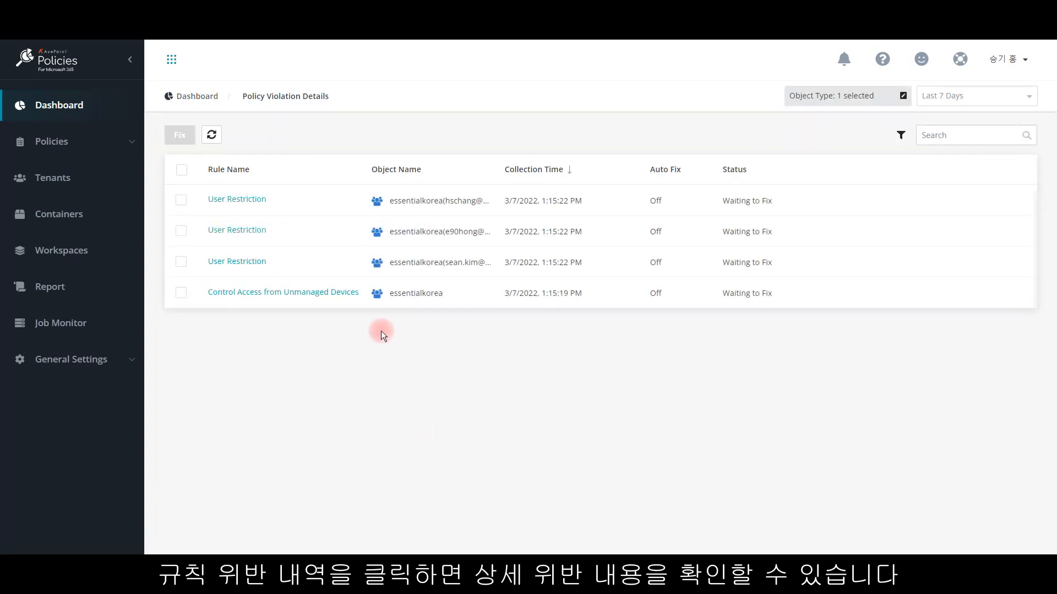
click(246, 204)
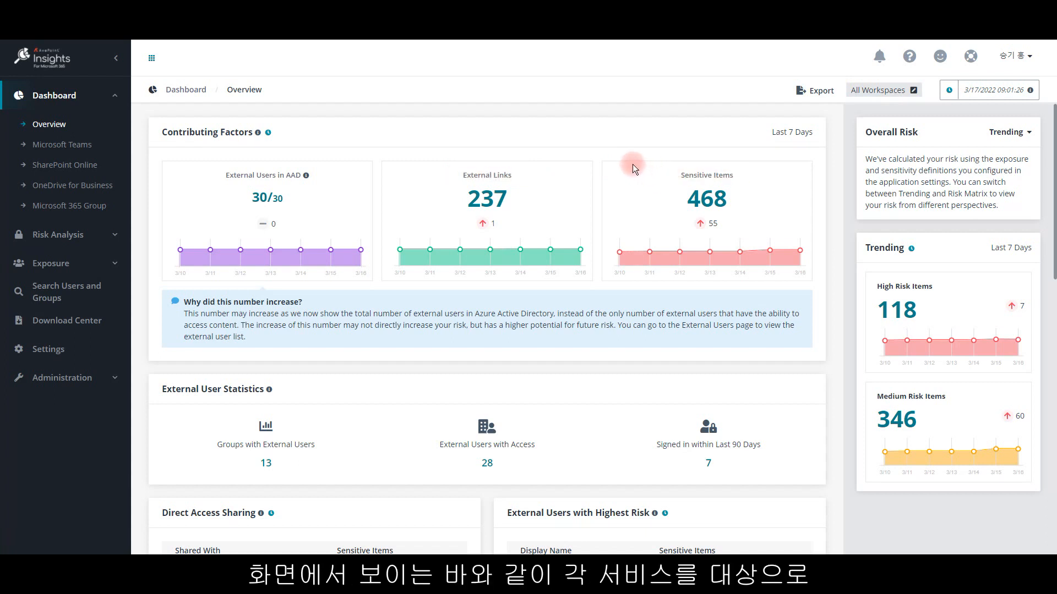
Step: In AvePoint Insights, keep the overview scope at All Workspaces and examine the list of External Links
click(863, 90)
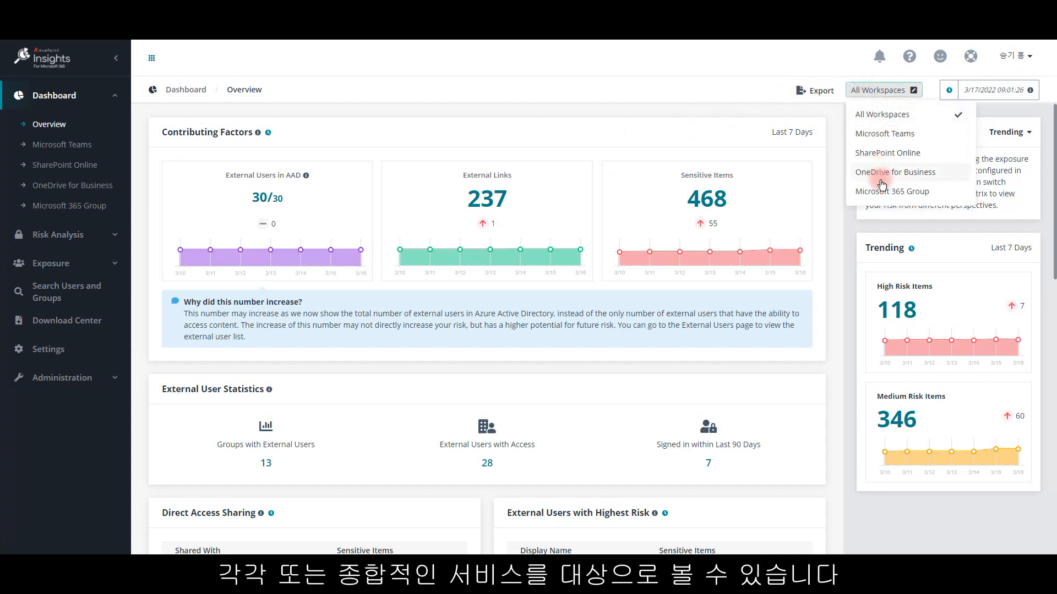
click(881, 114)
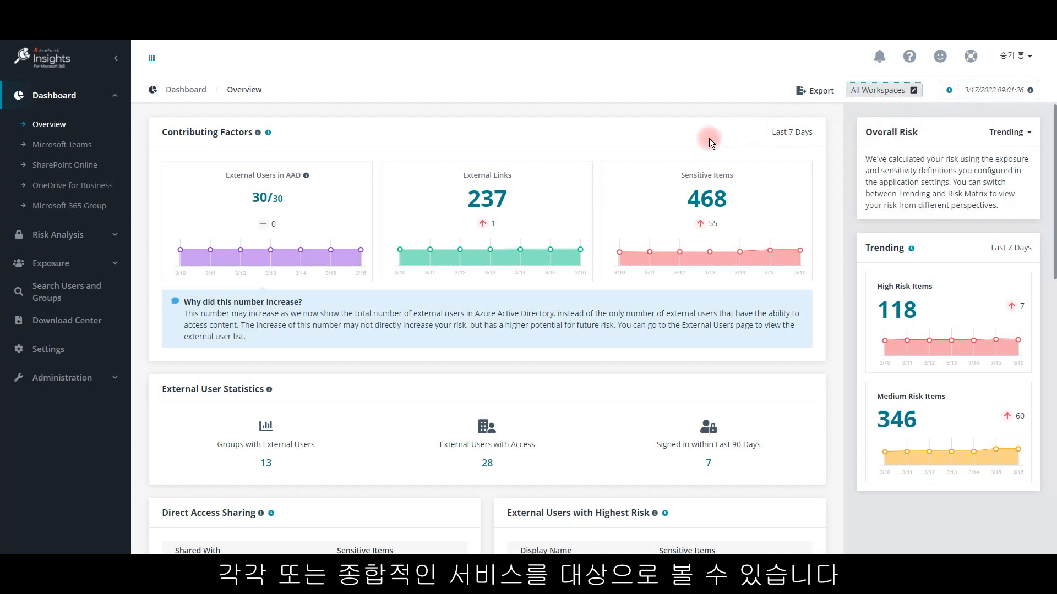
click(487, 199)
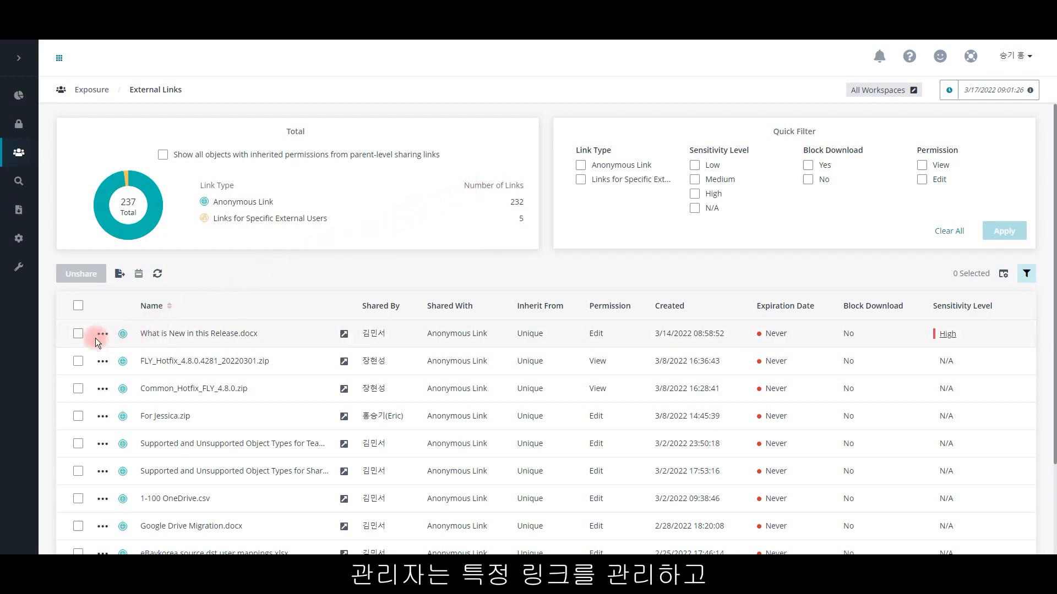
scroll(101, 337, down, 2)
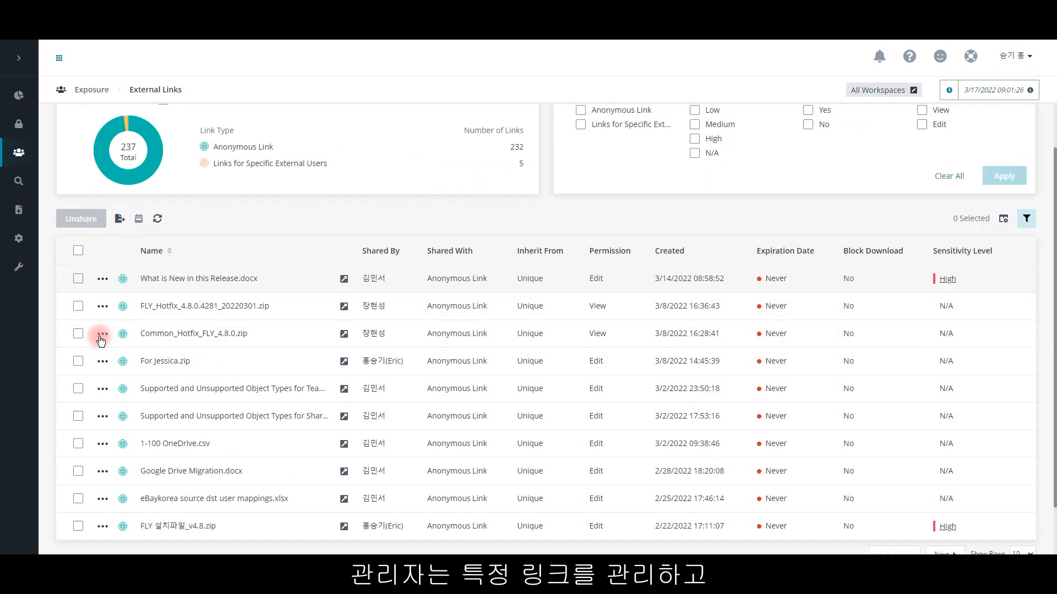
scroll(96, 308, up, 2)
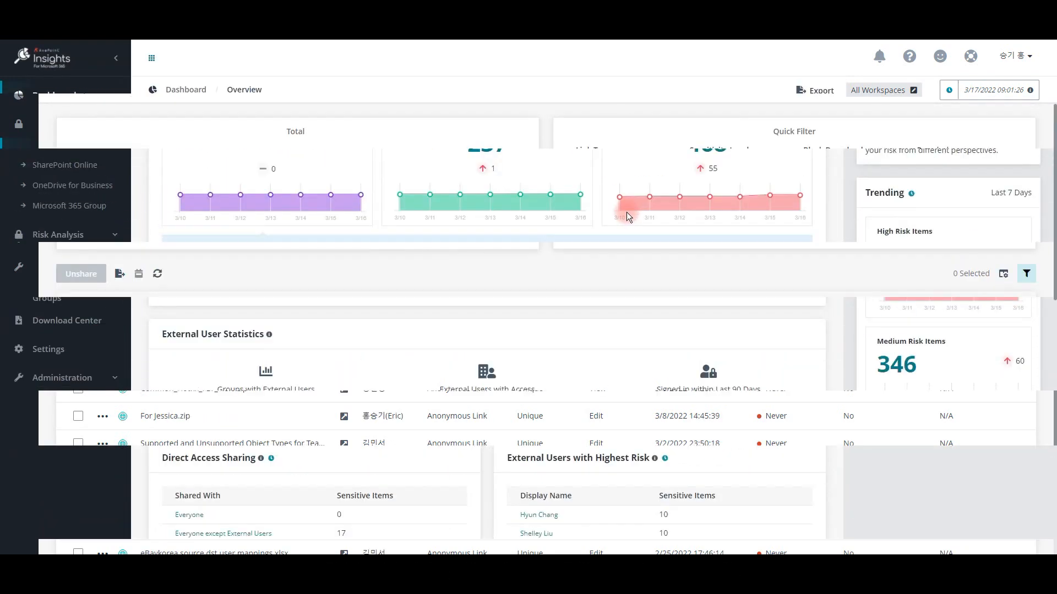
Step: Review the Insights overview's sharing, external user and summary sections, and open the Microsoft Teams entry for Teams with Guest Users
scroll(626, 212, down, 7)
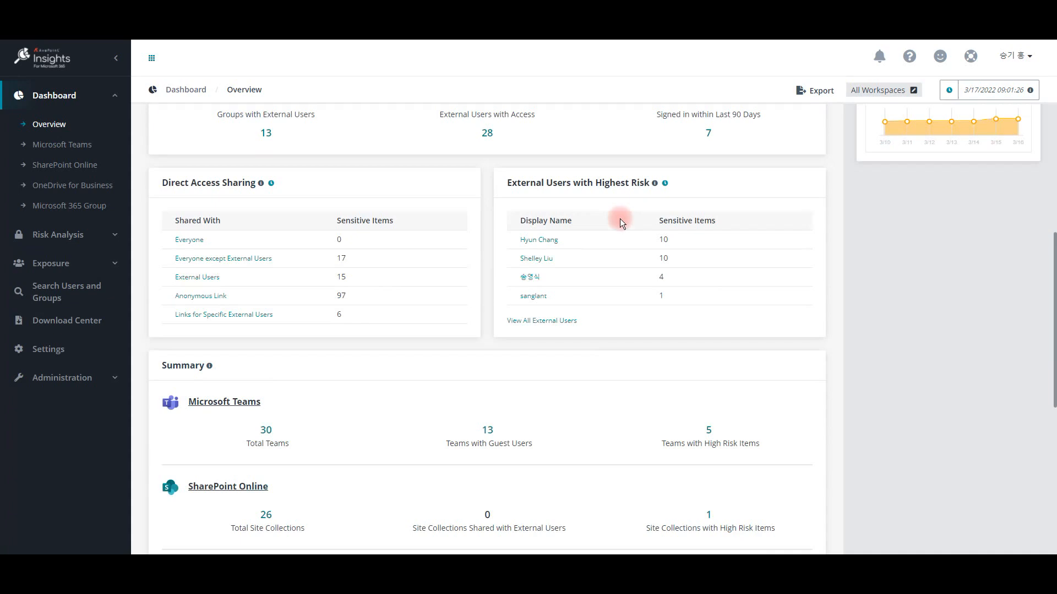
scroll(619, 225, down, 2)
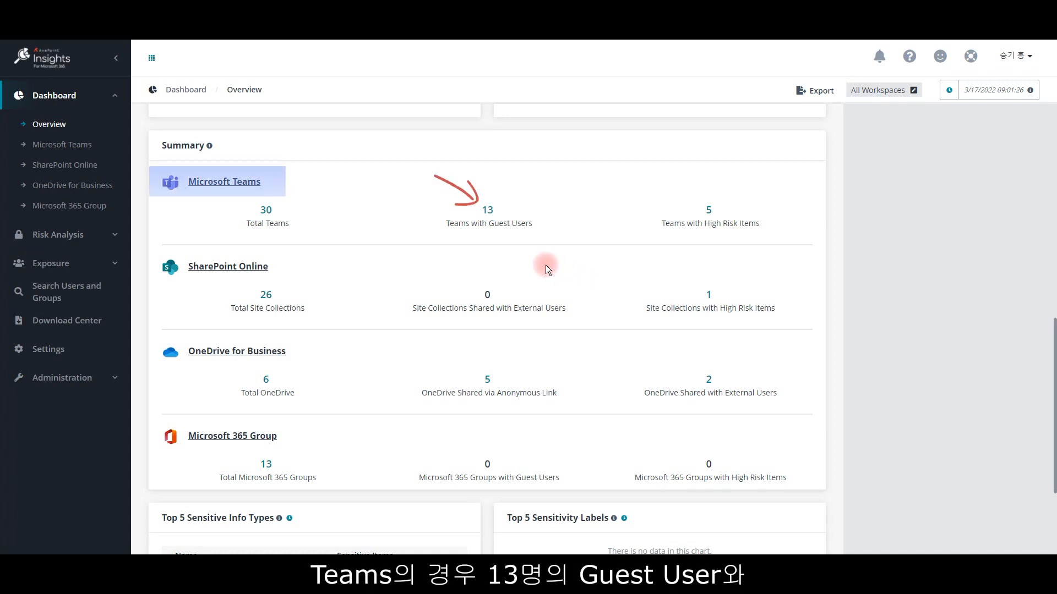
click(488, 213)
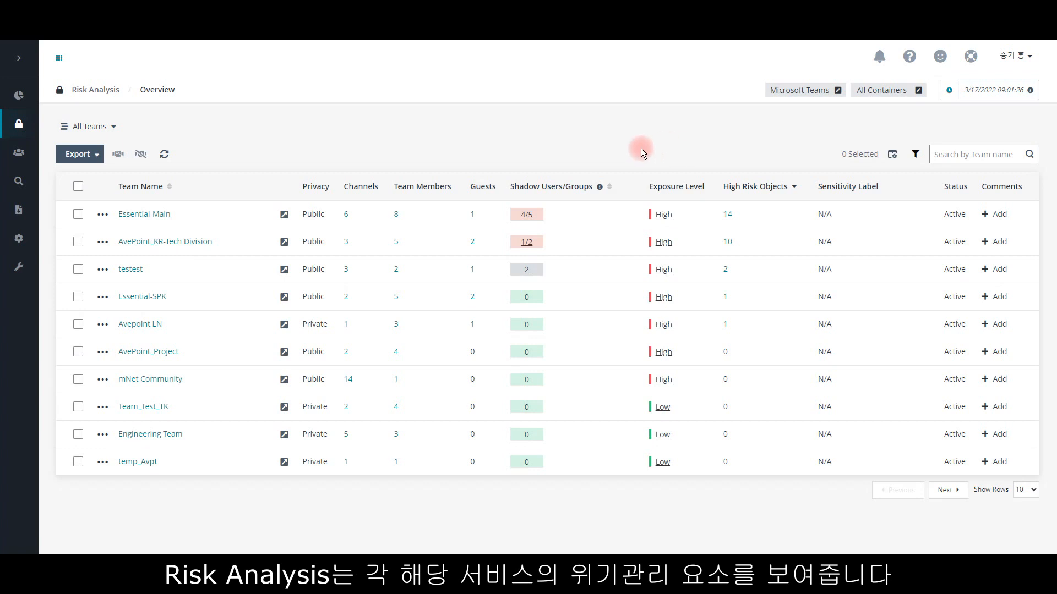
Step: Check the services available in Risk Analysis, keep Microsoft Teams selected, and inspect the shadow users of Essential-Main
click(798, 90)
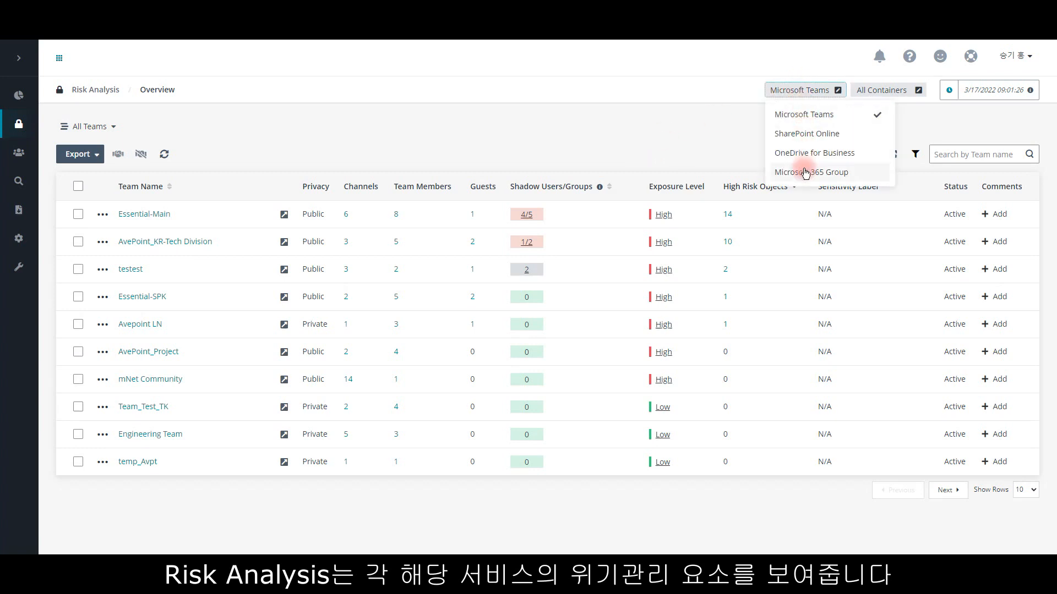
click(816, 112)
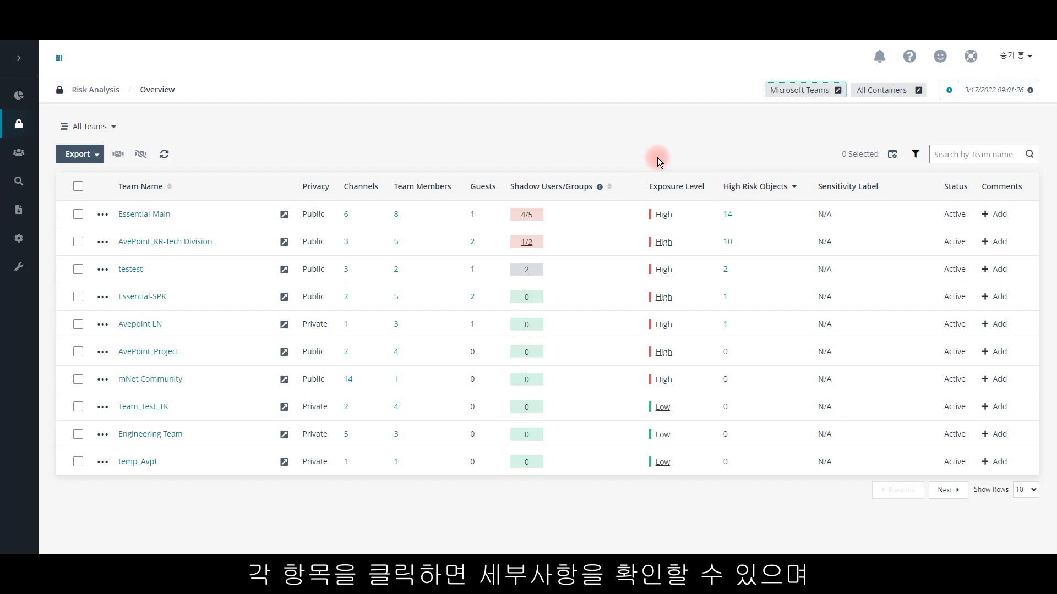
mouse_move(526, 217)
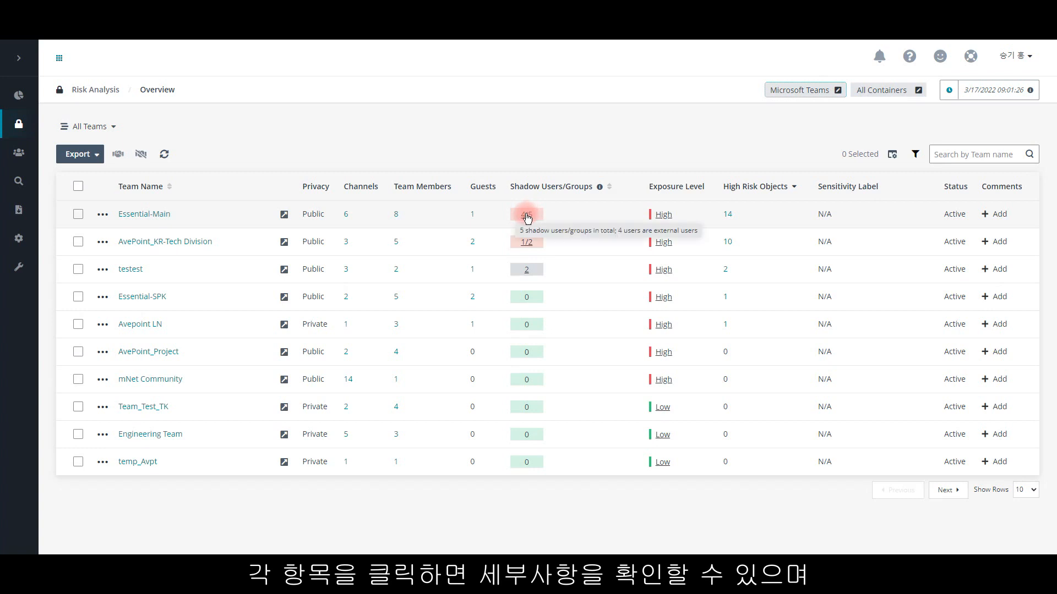
Step: View the permissions of the Essential-Main team and inspect the users in the Essential-Main Members group under Essential-Main 구성원
click(103, 214)
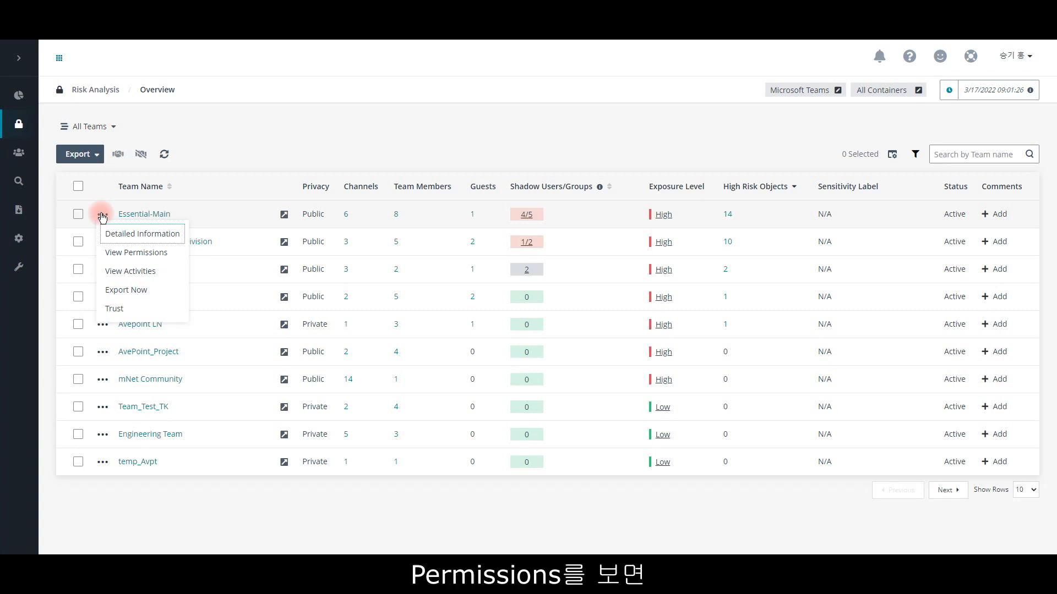
click(116, 255)
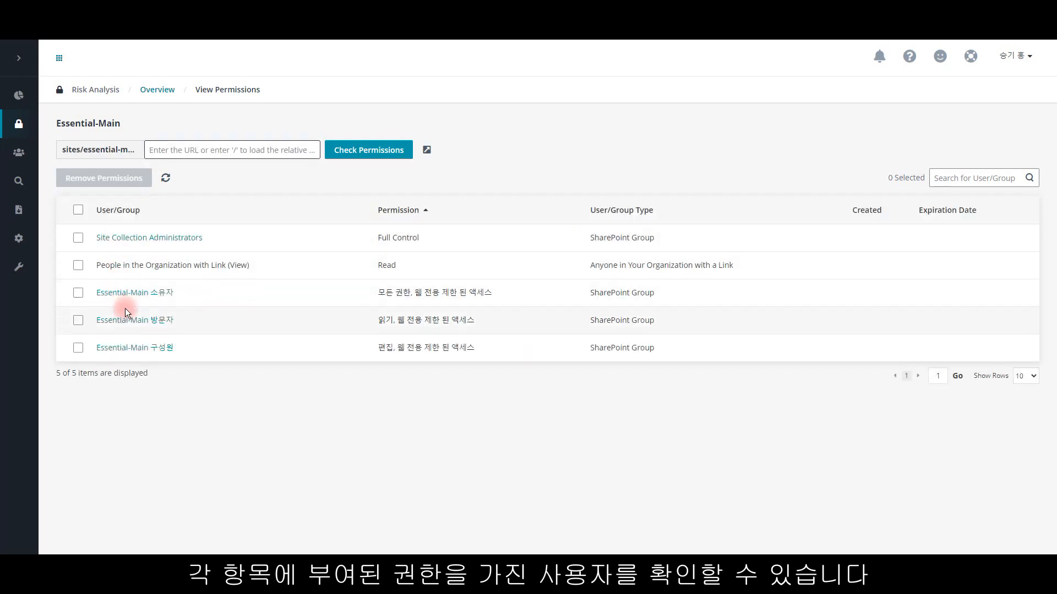
click(126, 348)
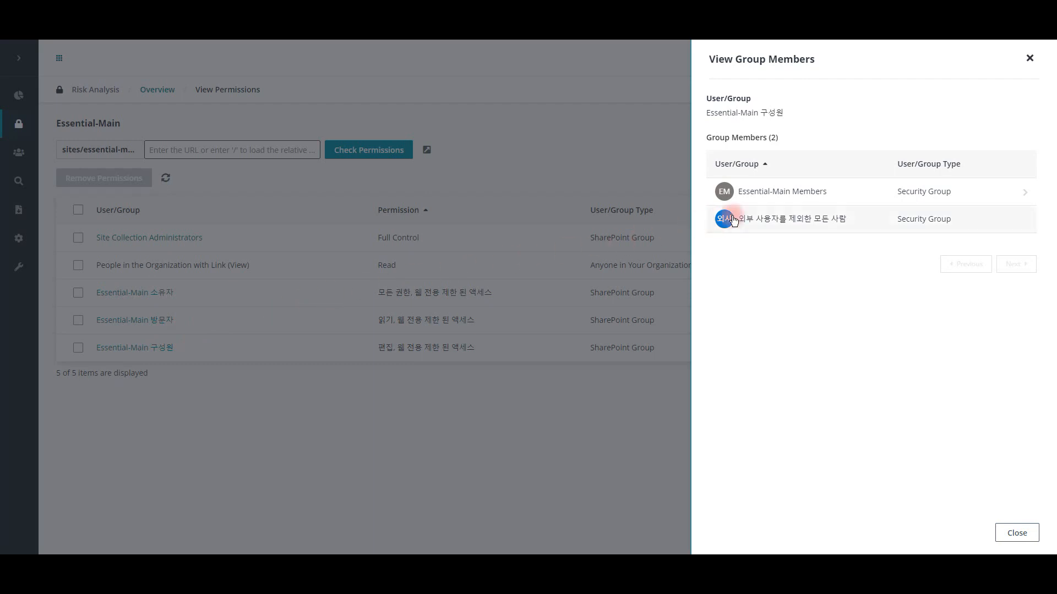
click(812, 190)
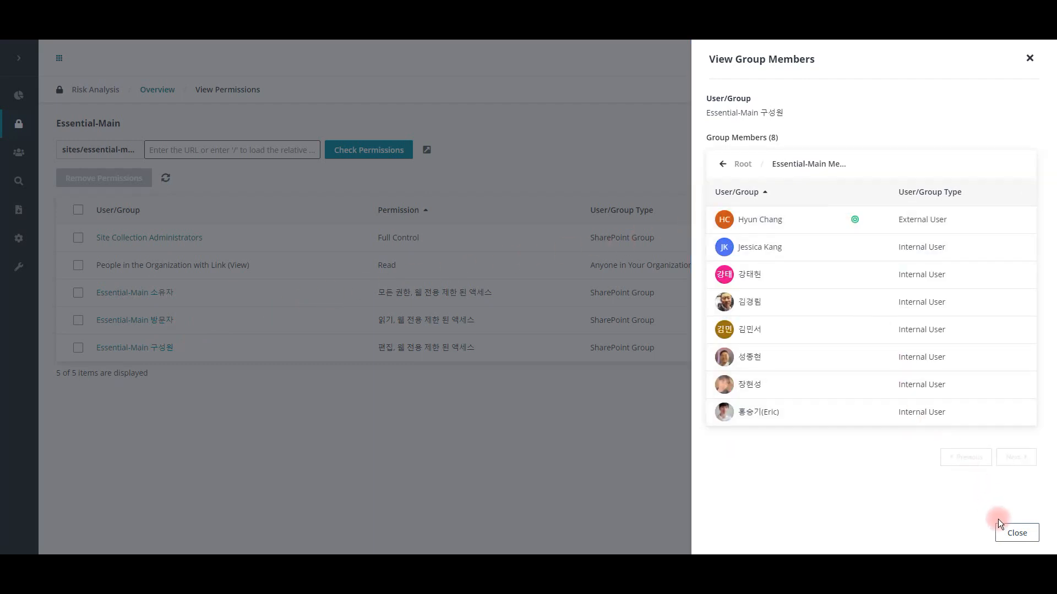
click(1016, 533)
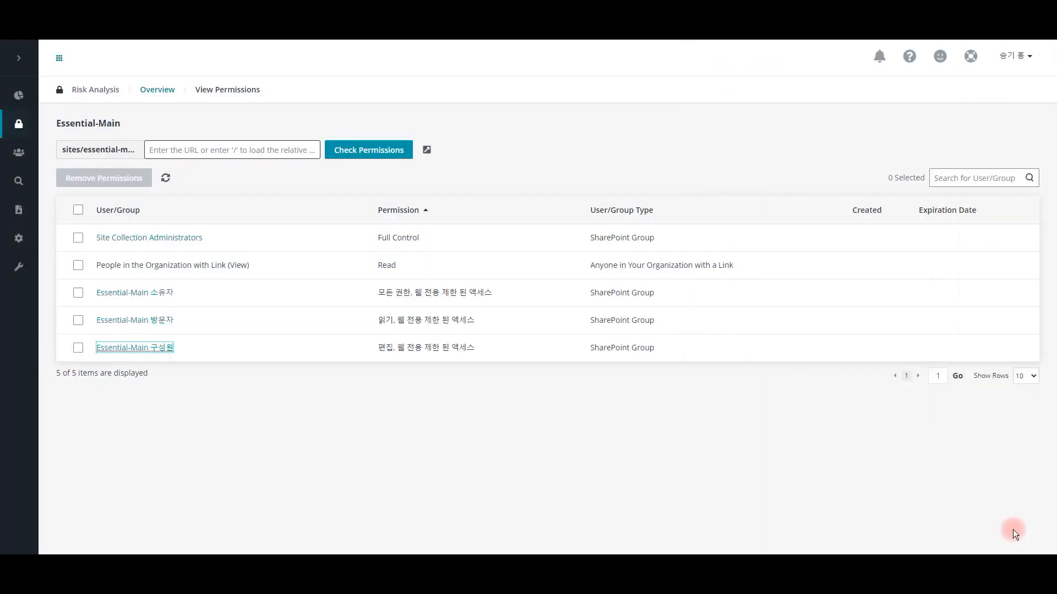
Step: Return to the Risk Analysis overview, open the activities of the Essential-Main team and review the access records
click(160, 91)
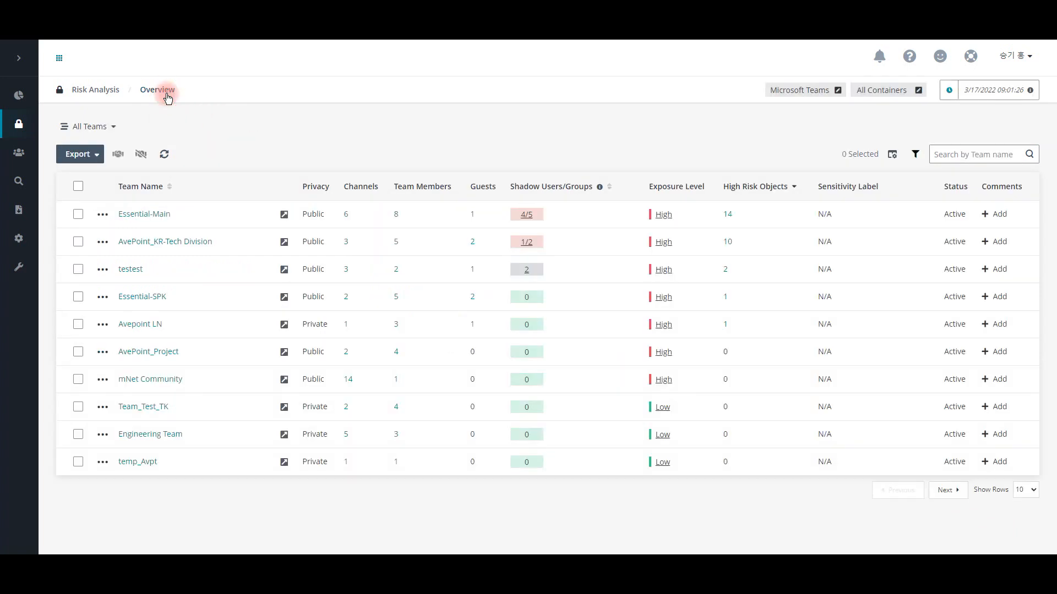
click(103, 216)
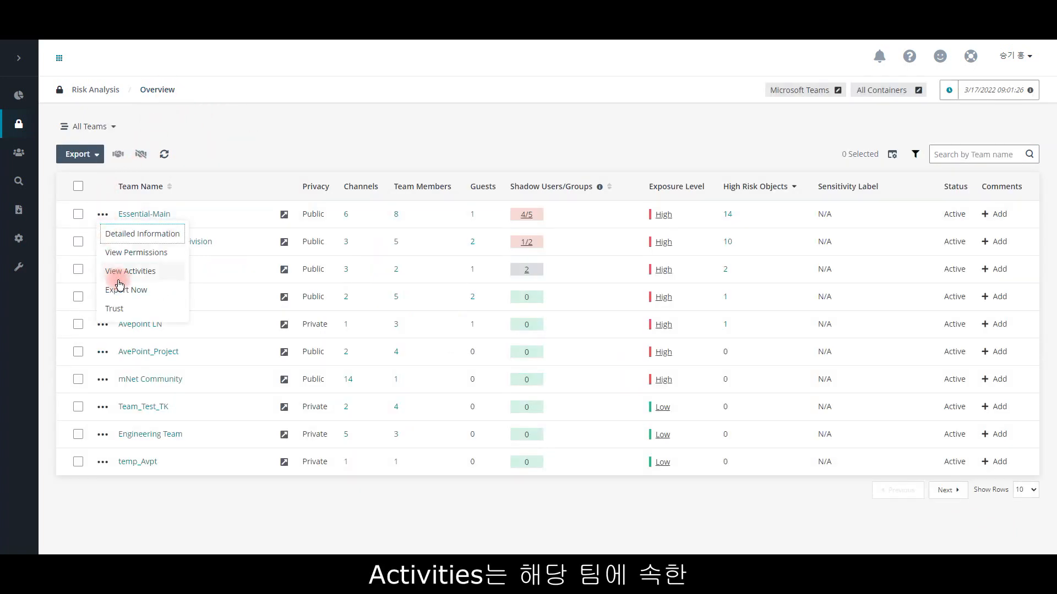
click(133, 272)
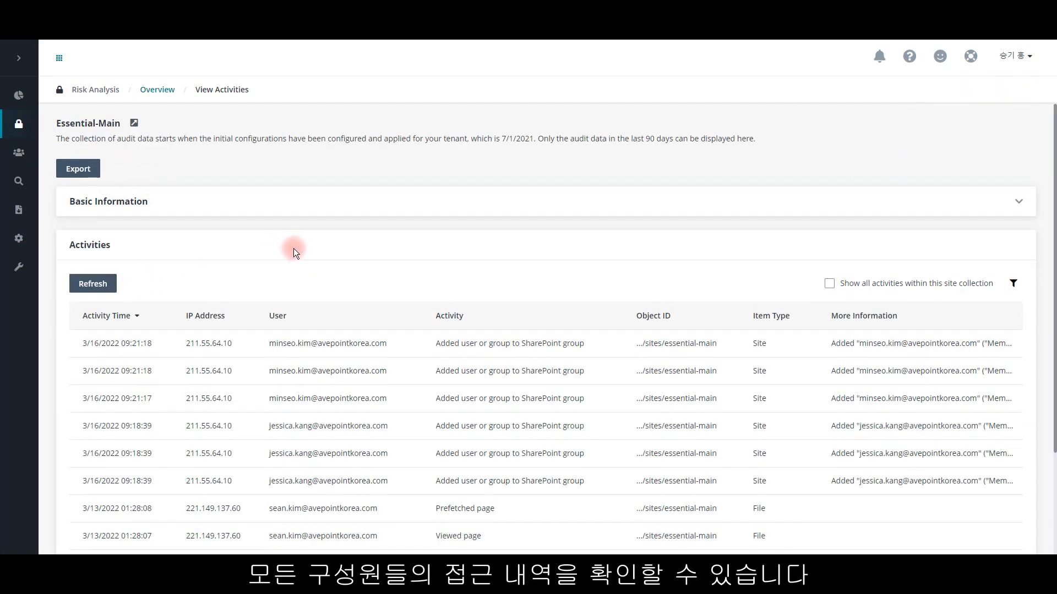
scroll(293, 247, down, 2)
scroll(331, 269, up, 2)
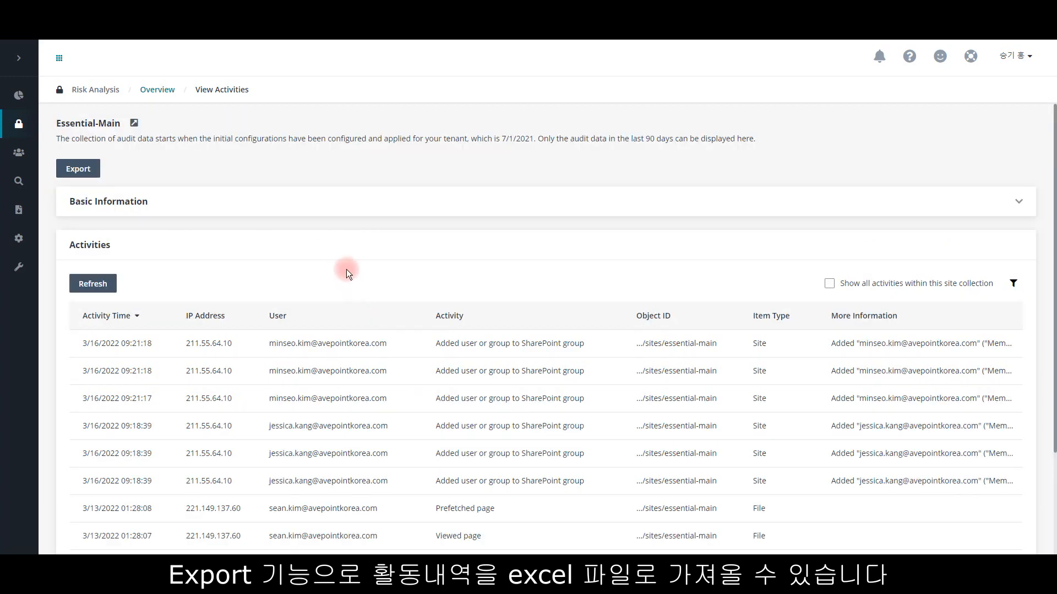
Step: Export Essential-Main's filtered activities as Essential-Main_20220317_132133 and open the Download Center
click(77, 168)
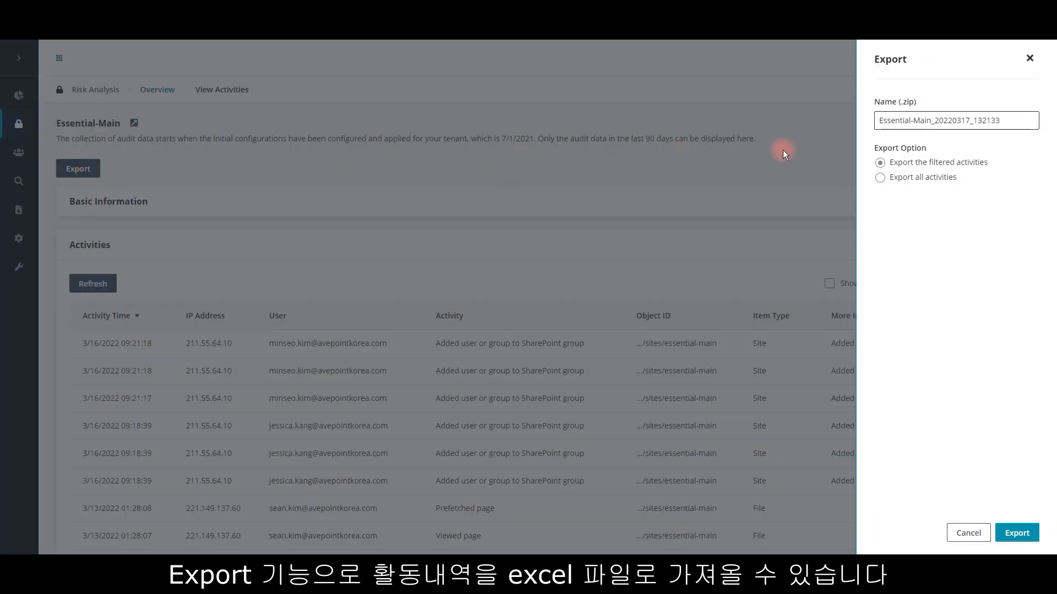
click(1017, 533)
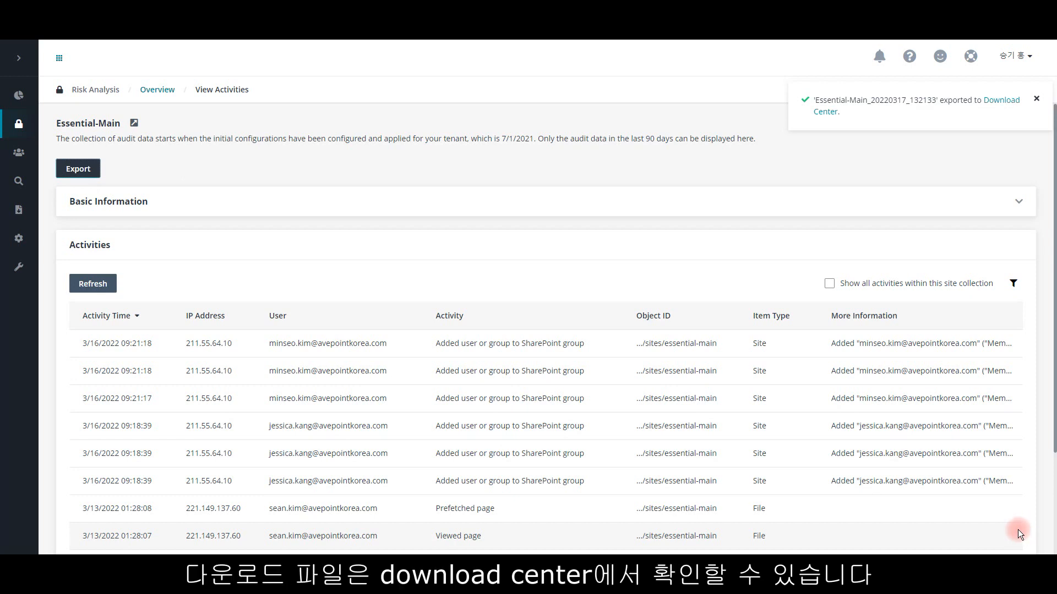
click(1002, 105)
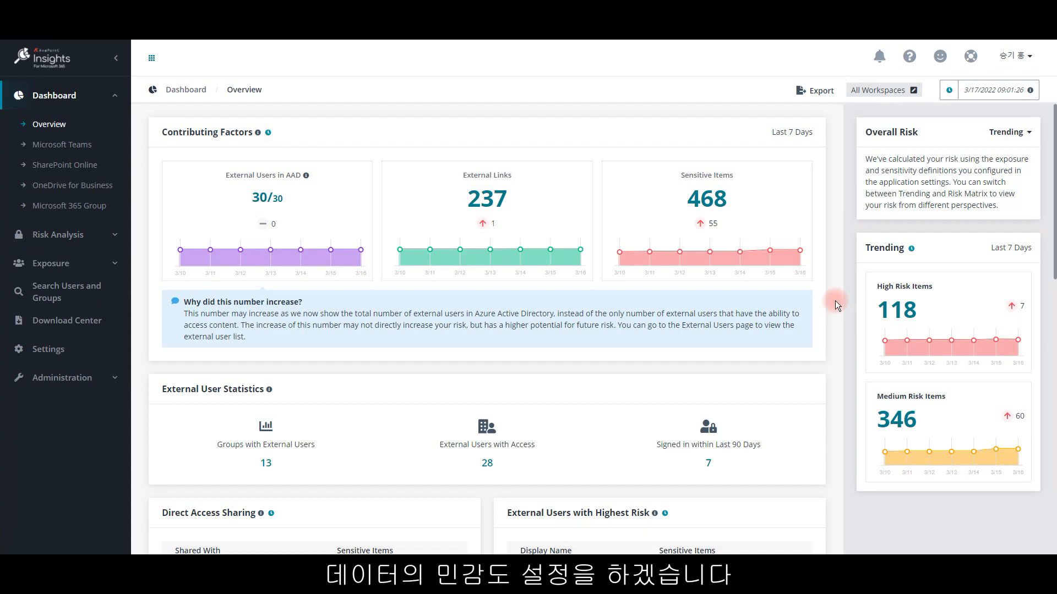
Step: Open the Sensitivity Definitions configuration in the settings and look through the predefined definitions by country or region
click(62, 352)
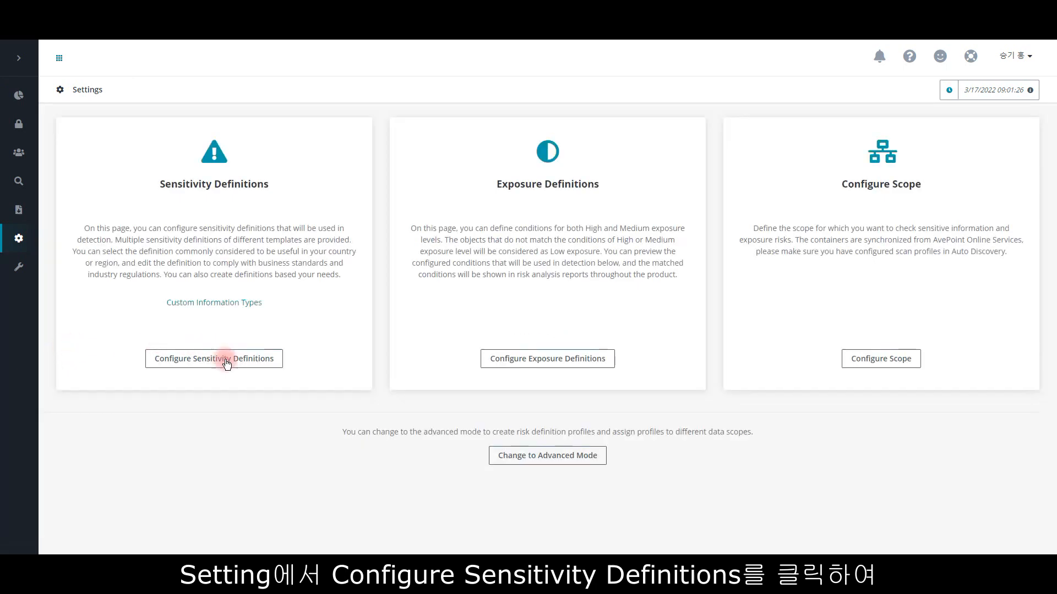
click(263, 365)
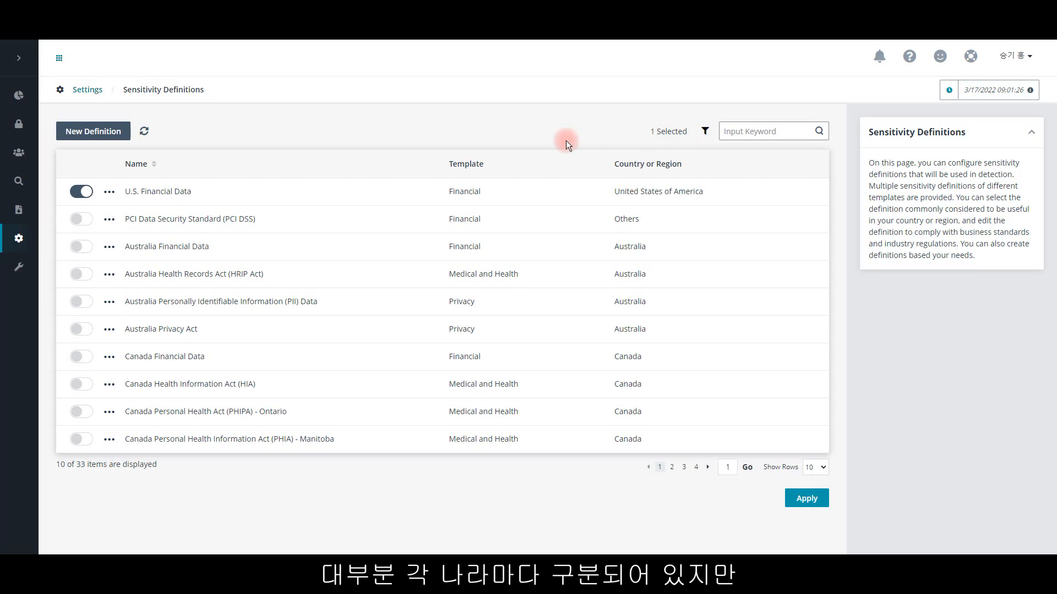
click(673, 467)
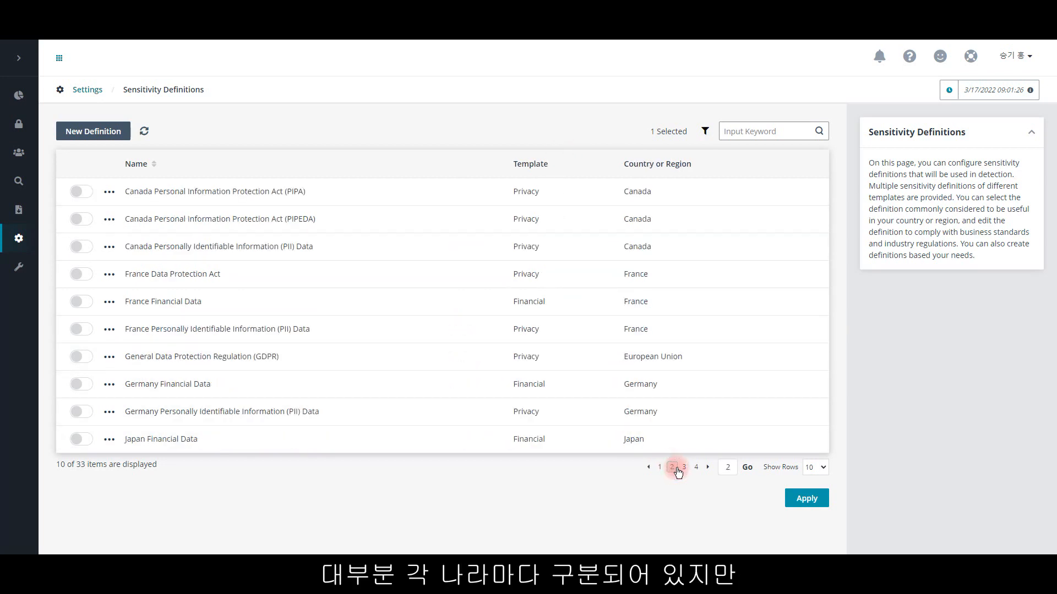
click(683, 468)
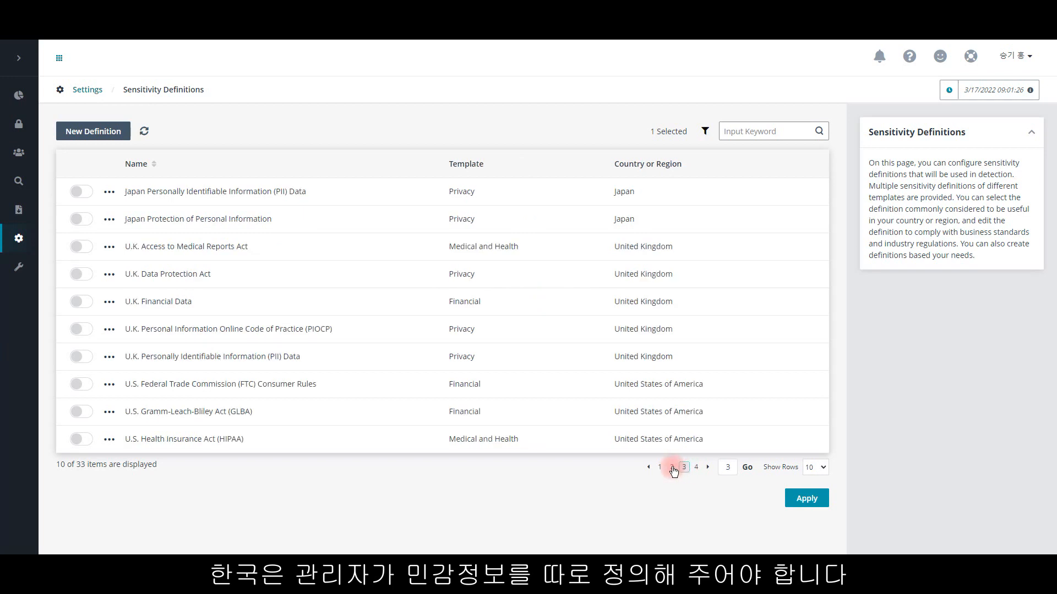
click(660, 468)
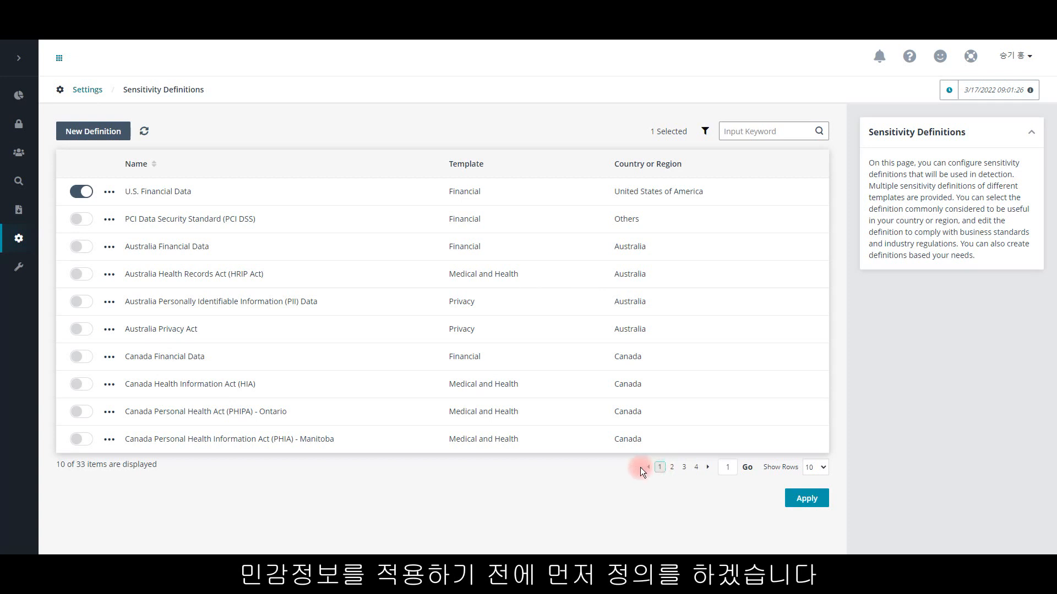
Step: From the settings, start a new custom information type and name it 보안문서
click(81, 90)
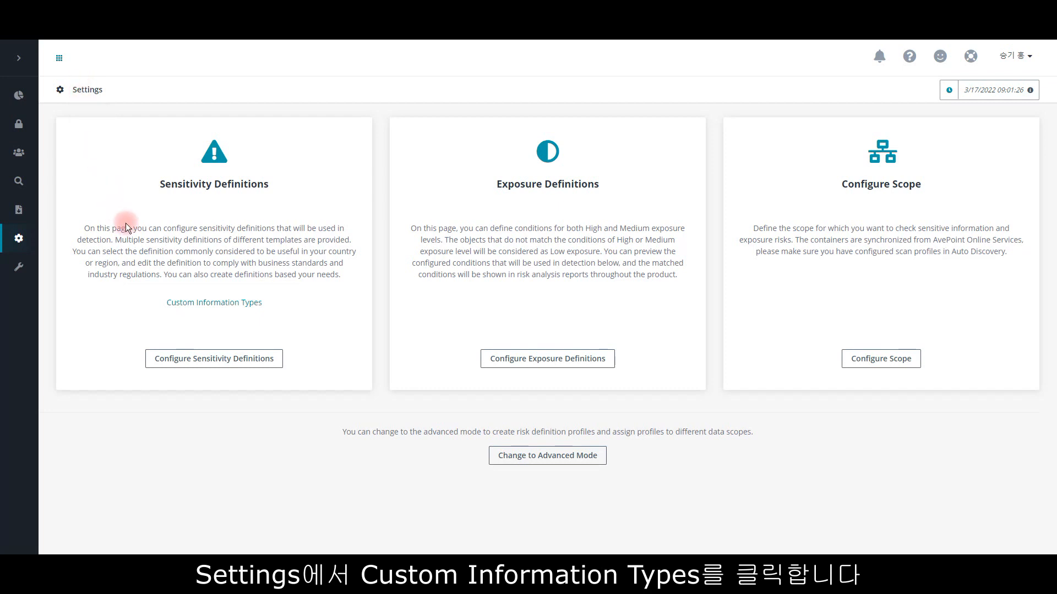
click(225, 304)
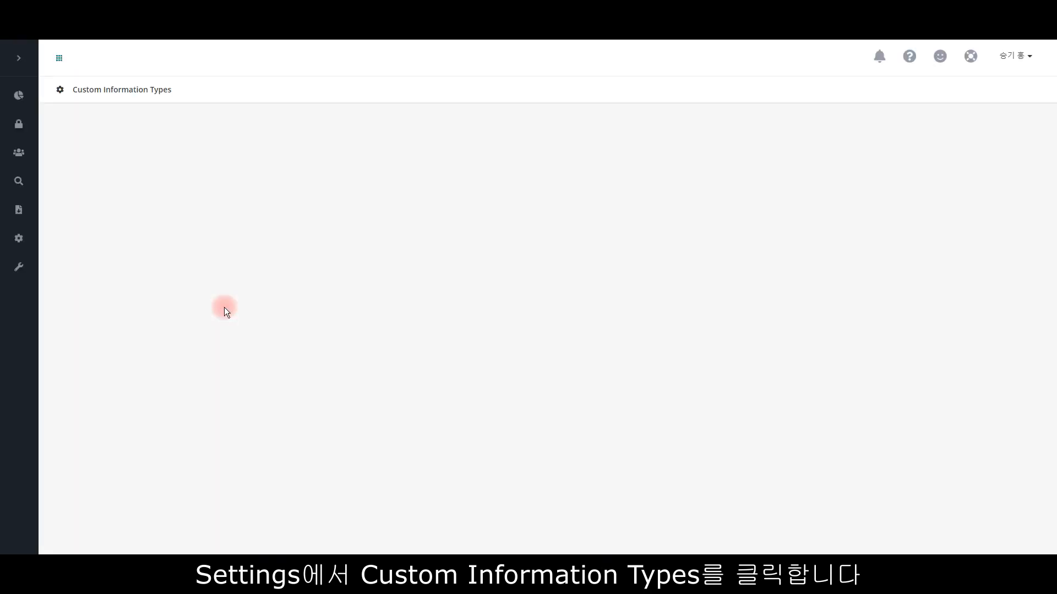
click(78, 127)
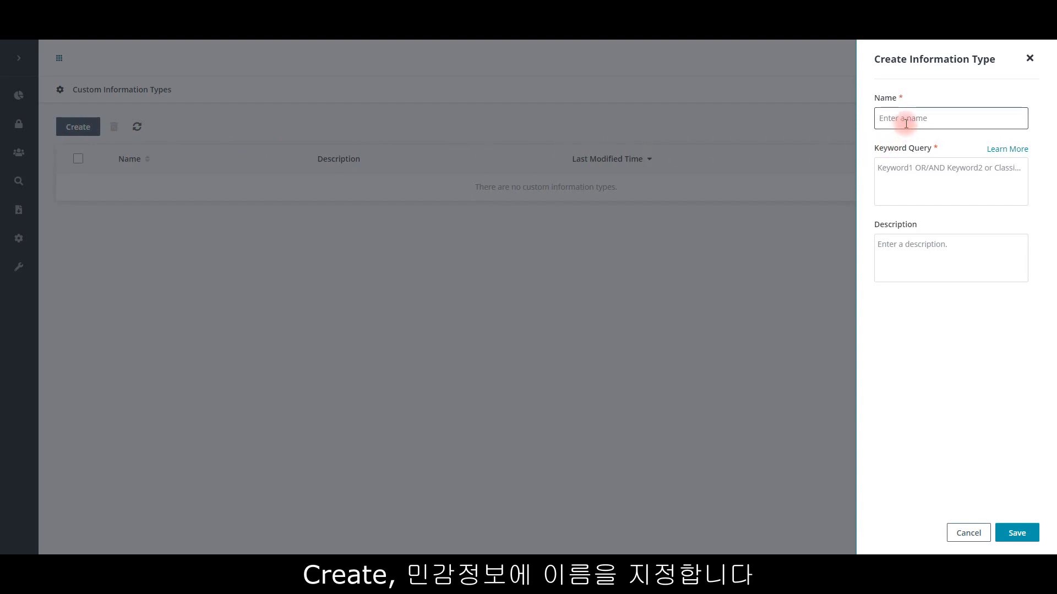
click(906, 123)
text(q)
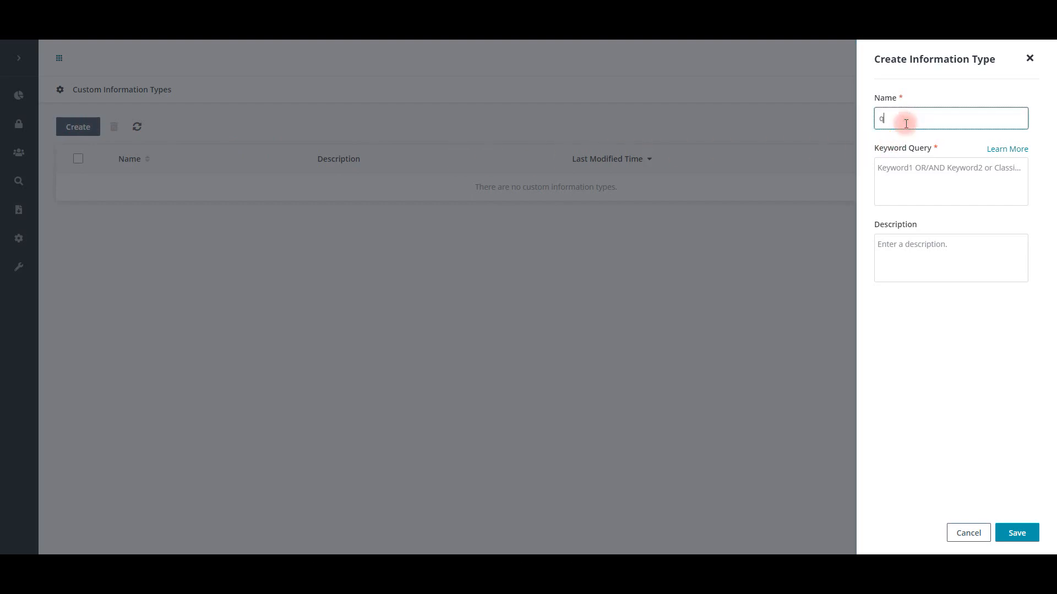
key(BackSpace)
text(보안문서)
Step: Set the information type's keyword query to 보안OR비밀ORConfidentialORClassified and save it
click(916, 168)
text(ㅂ)
text(ㅗ안OR비밀ORConfi)
text(dential)
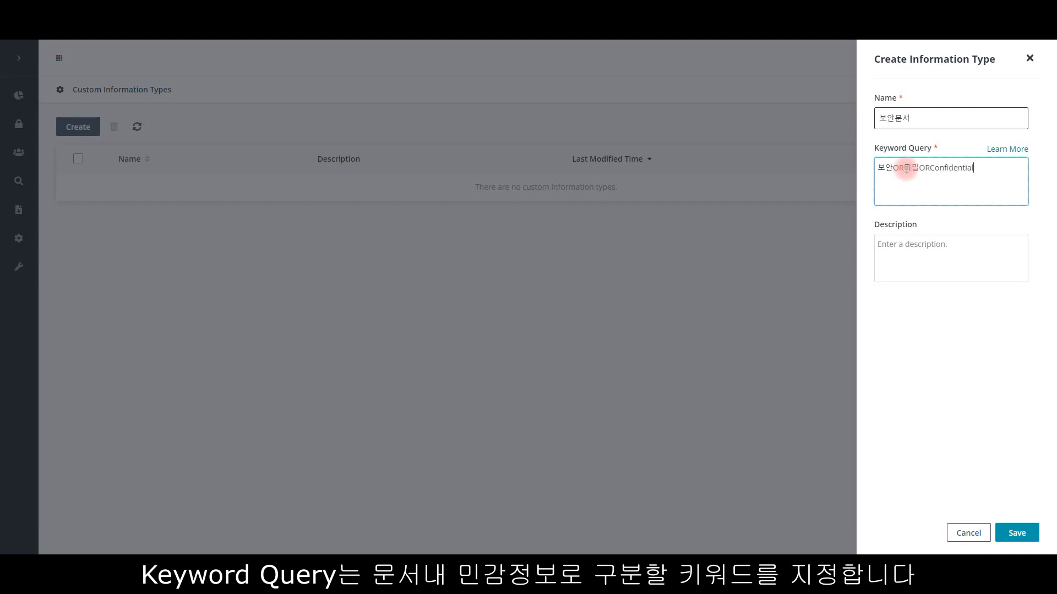
text(ORClassified)
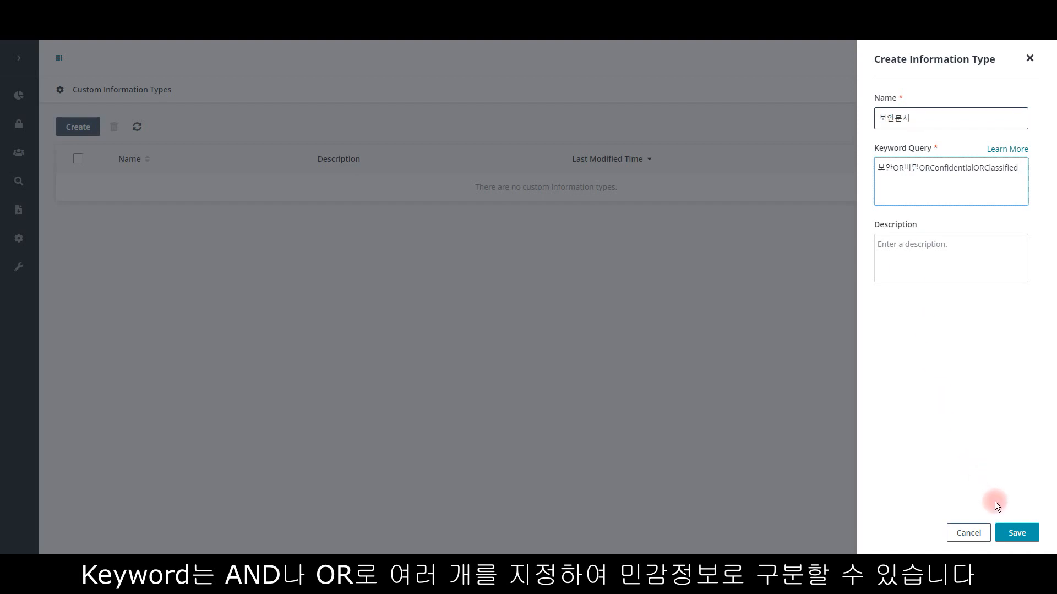
click(1011, 532)
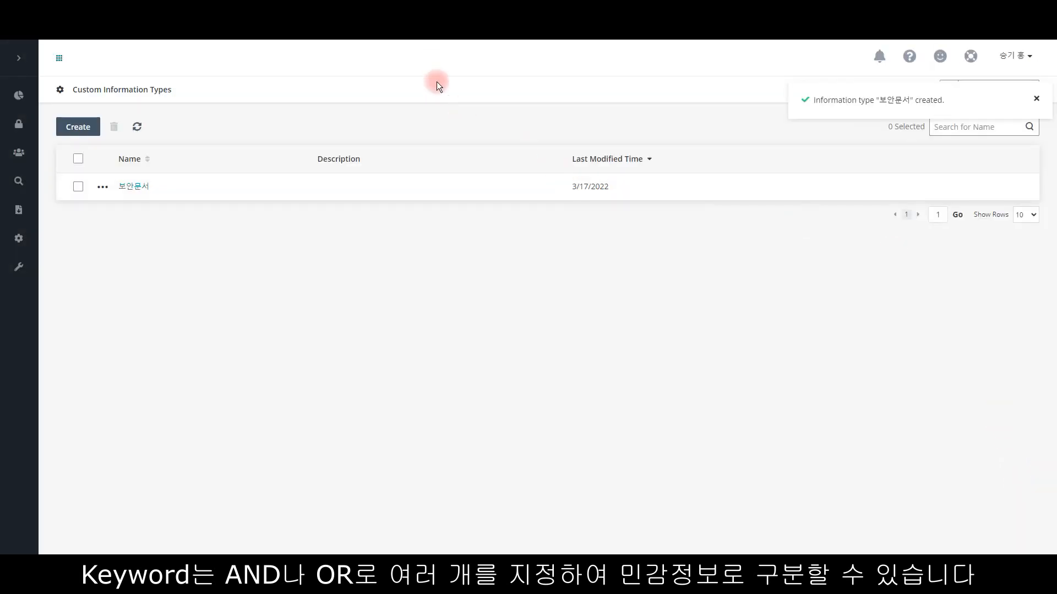
Step: Create a custom information type named 이름 with the keyword query 이름OR성함OR고객명
click(93, 129)
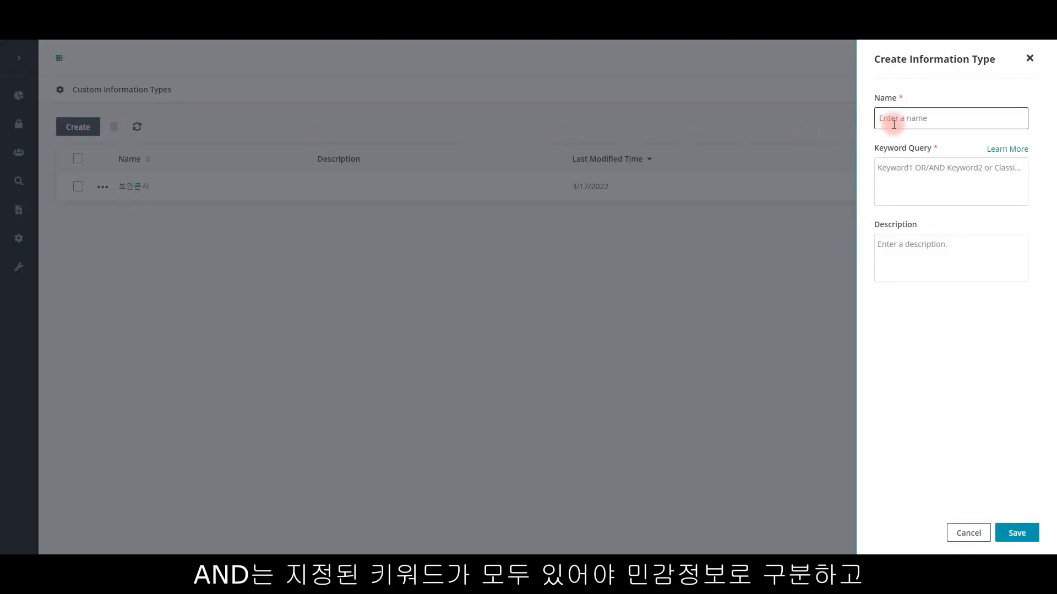
text(이름)
key(Tab)
key(Tab)
text(이름OR성함ORㄱ)
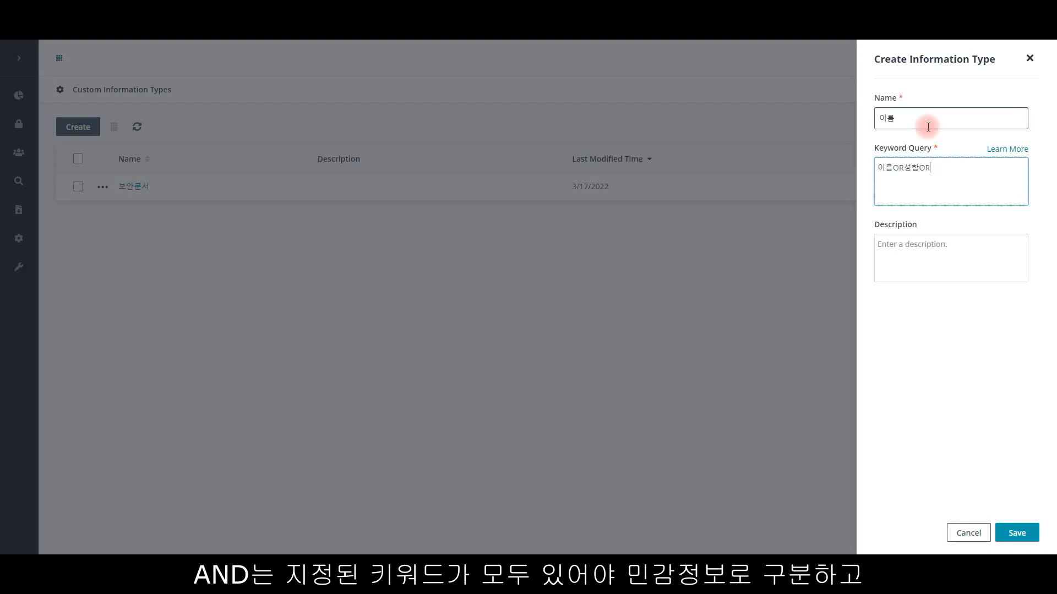
text(고객명)
click(1015, 532)
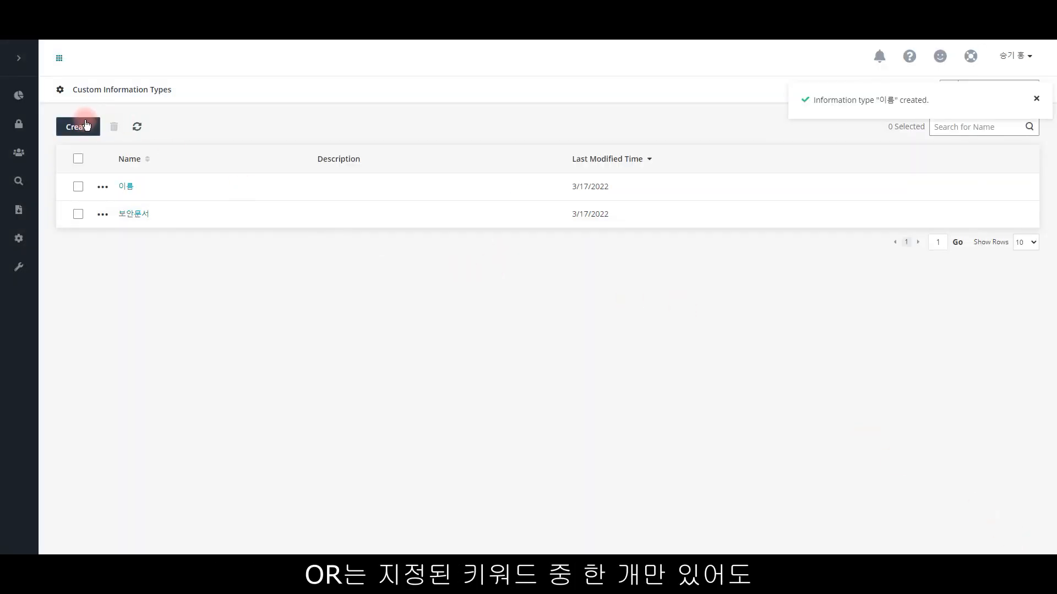
click(78, 126)
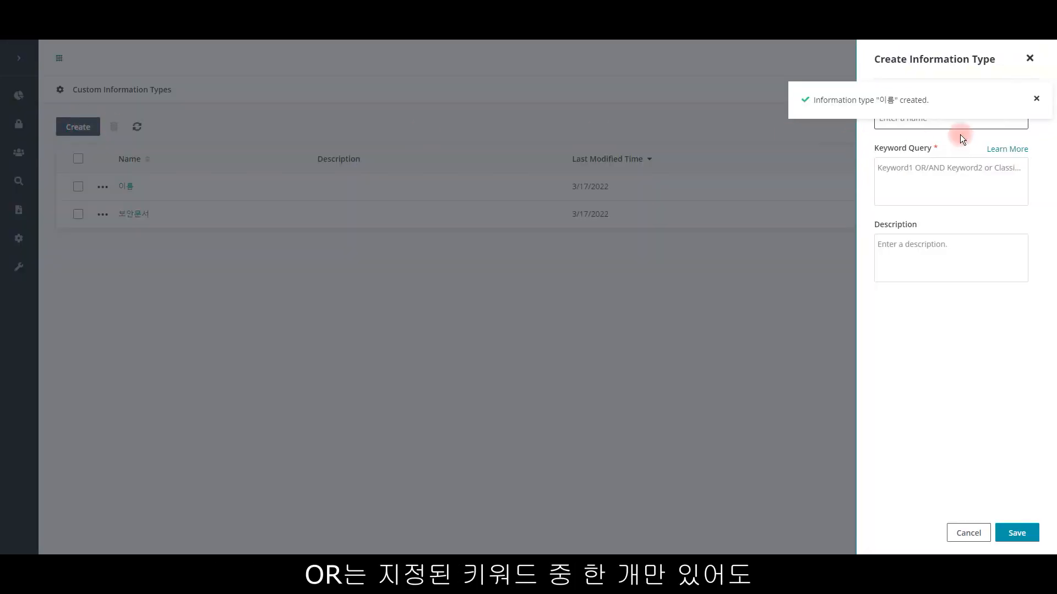
click(1035, 100)
click(1029, 58)
Step: Create a custom information type named 주소 with the keyword query 주소OR사는곳OR거주지
click(71, 128)
click(920, 121)
text(ㅈㅜ소)
click(924, 169)
text(주소)
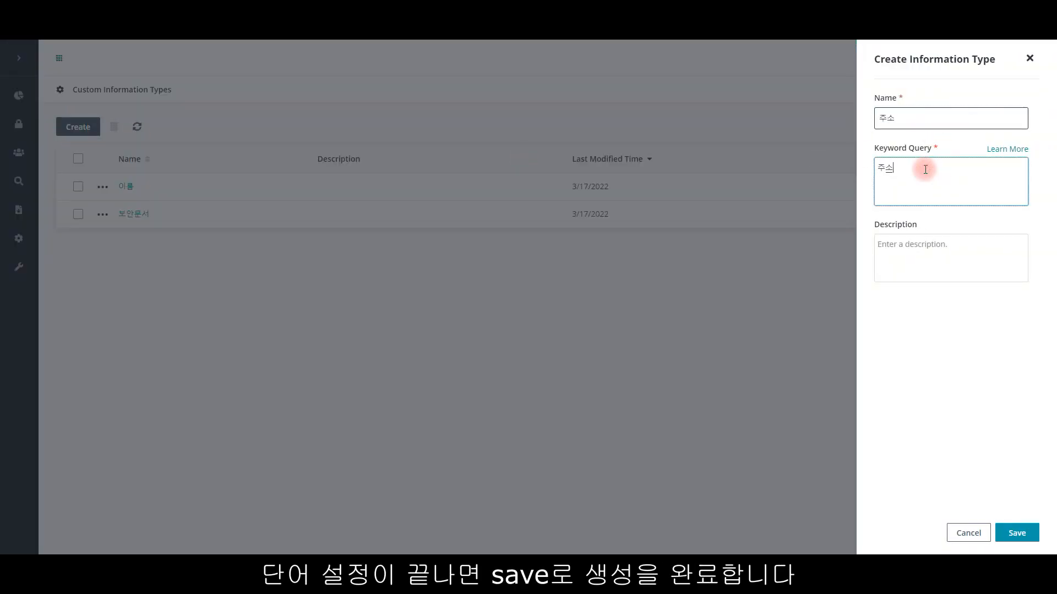
text(OR사는고)
text(ㅅOR거주지)
click(1015, 535)
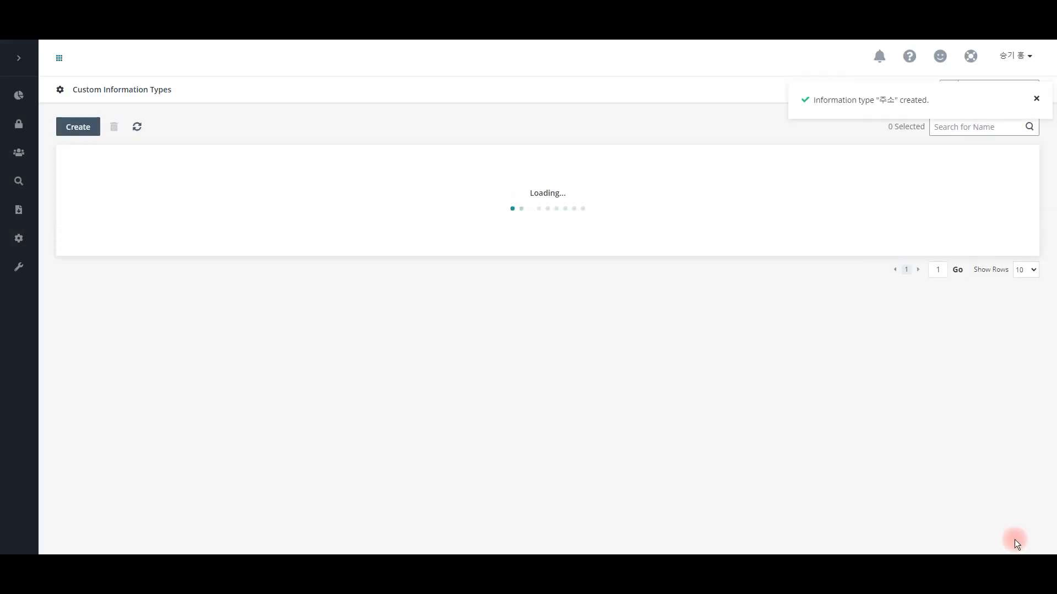
Step: Create a custom information type named 주민등록번호 with the keyword query 주민번호OR등록번호OR주민등록번호
click(78, 126)
click(951, 118)
text(주민등록번호)
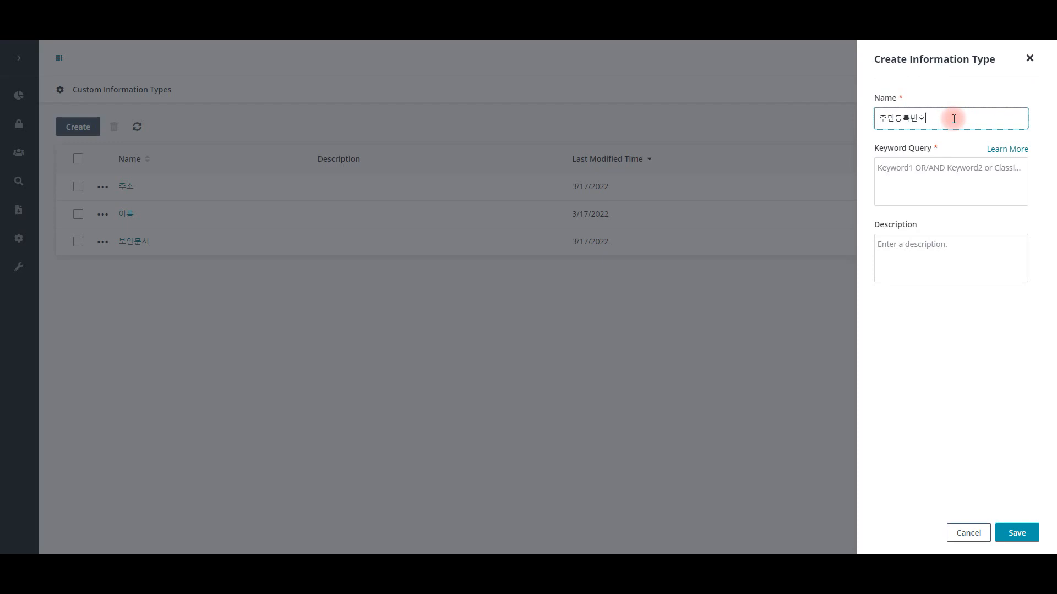
click(940, 178)
text(주민번호OR등록번호OR주민등록번호)
click(1022, 537)
Step: Create a custom information type named 회사명 with the keyword query avepoint OR 에이브포인트
click(78, 126)
click(933, 124)
text(회사명)
click(930, 174)
text(avepoint OR 에이브포인트)
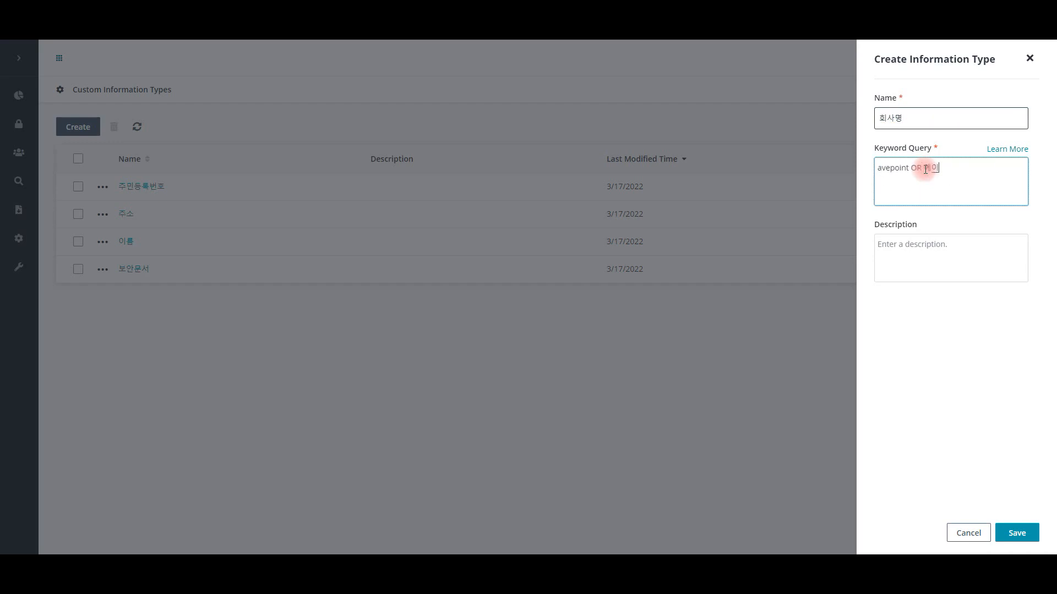
click(1015, 532)
click(1030, 97)
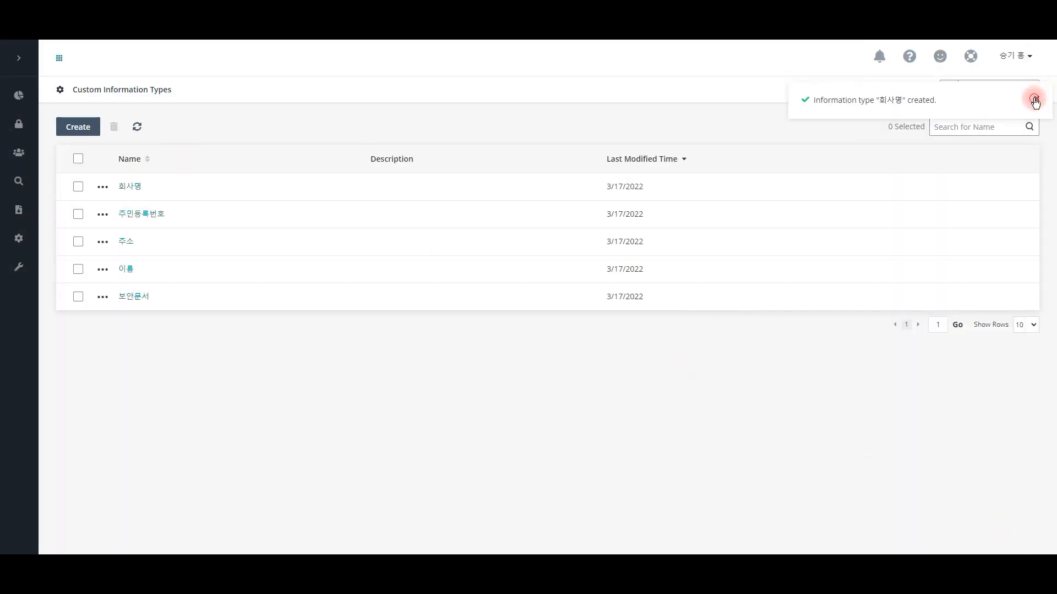
Step: Create a custom information type named 견적서 with the keyword query 견적 OR 발주서 OR quotation OR invoice
click(78, 127)
click(913, 124)
text(견적서)
click(967, 177)
text(견적 OR)
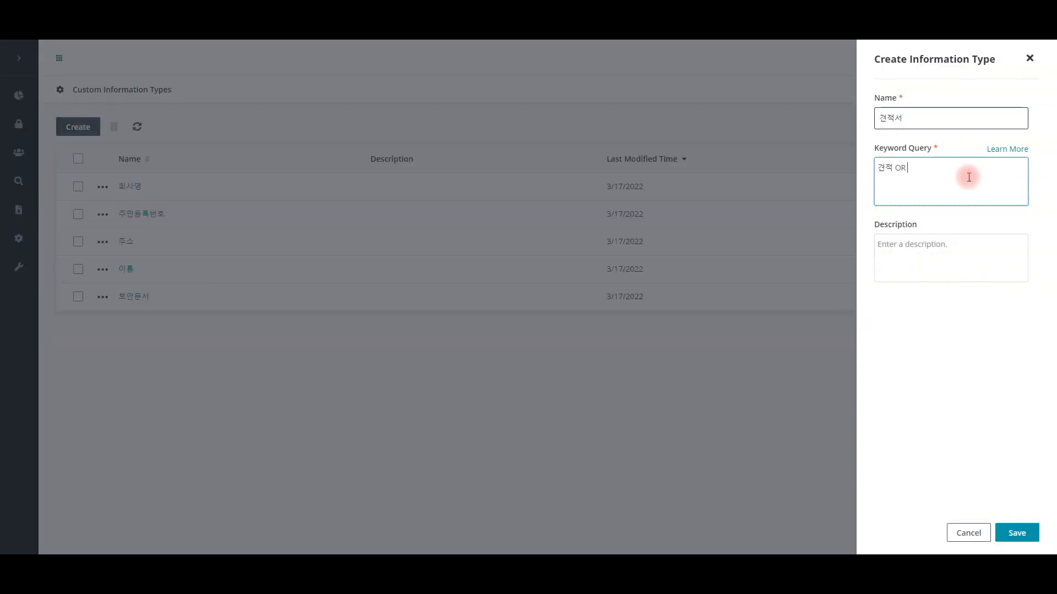
text( 발주서 OR quotation OR invoice)
click(1027, 527)
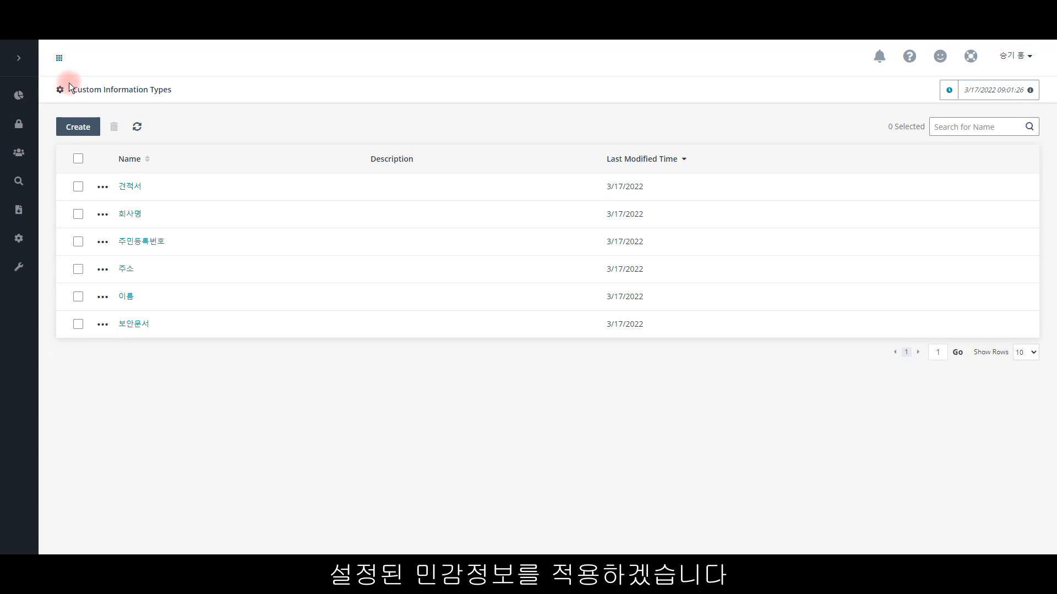
Step: Start a new sensitivity definition named AvePointKorea with Others as its country or region
click(23, 237)
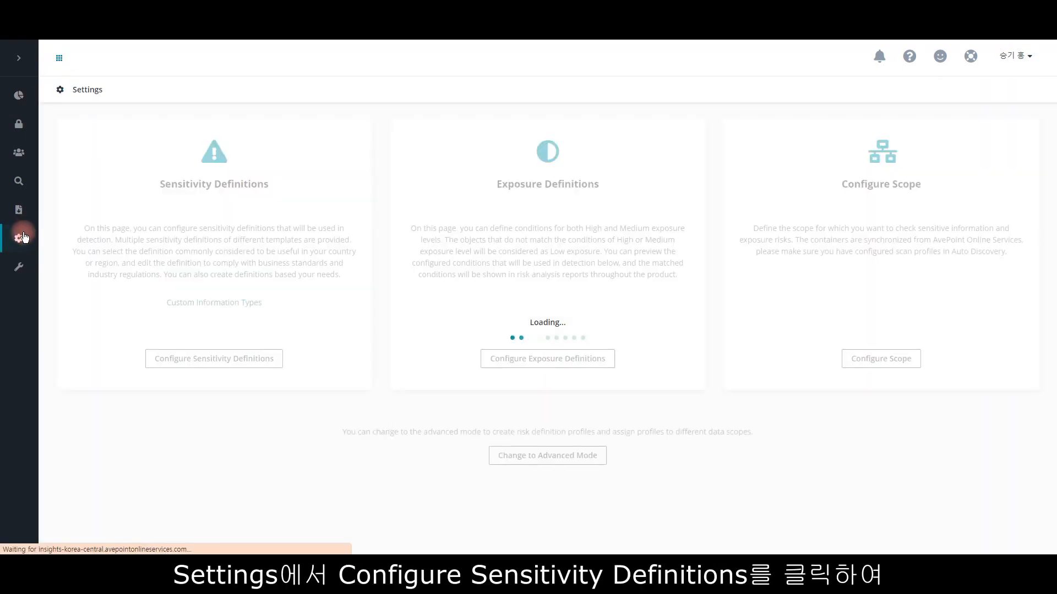
click(253, 367)
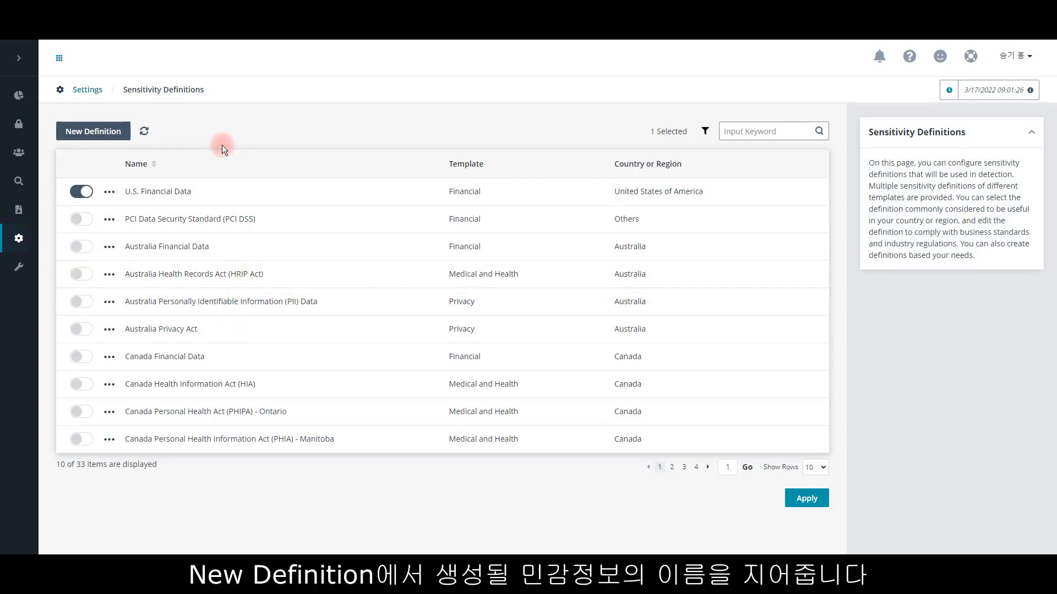
click(95, 132)
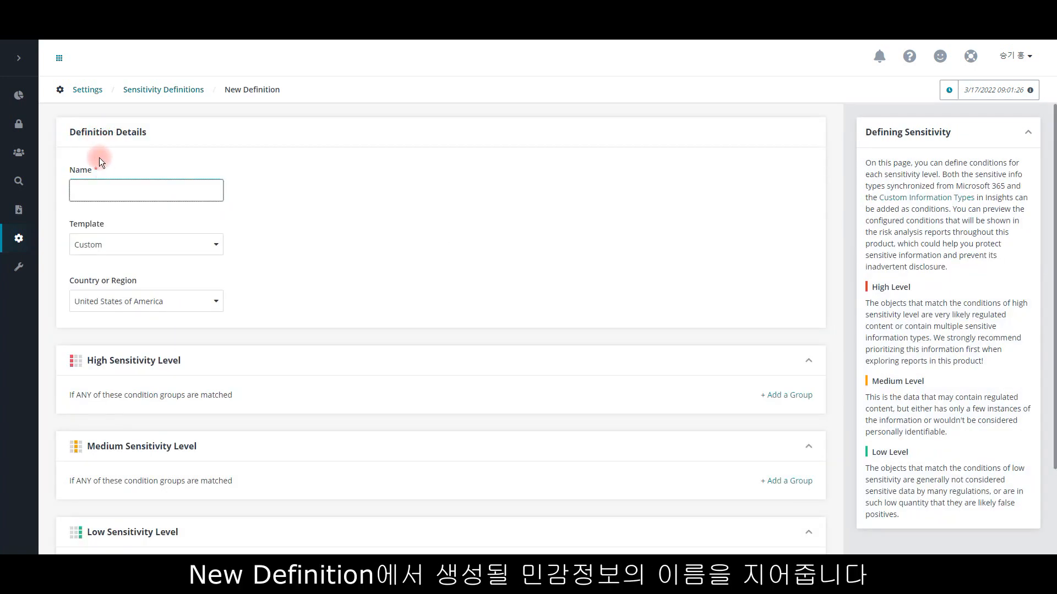
click(107, 187)
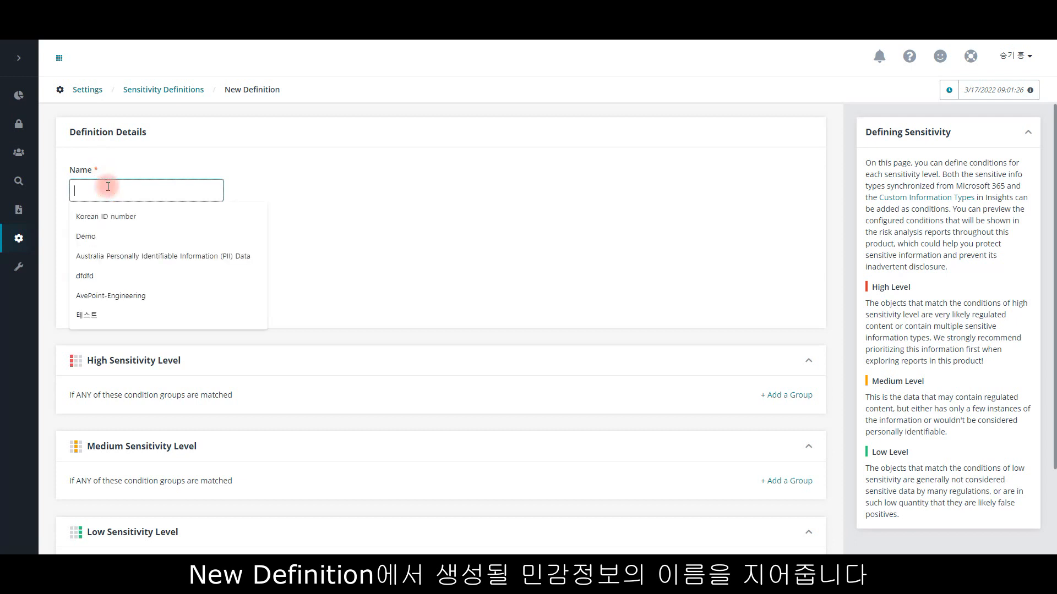
text(A)
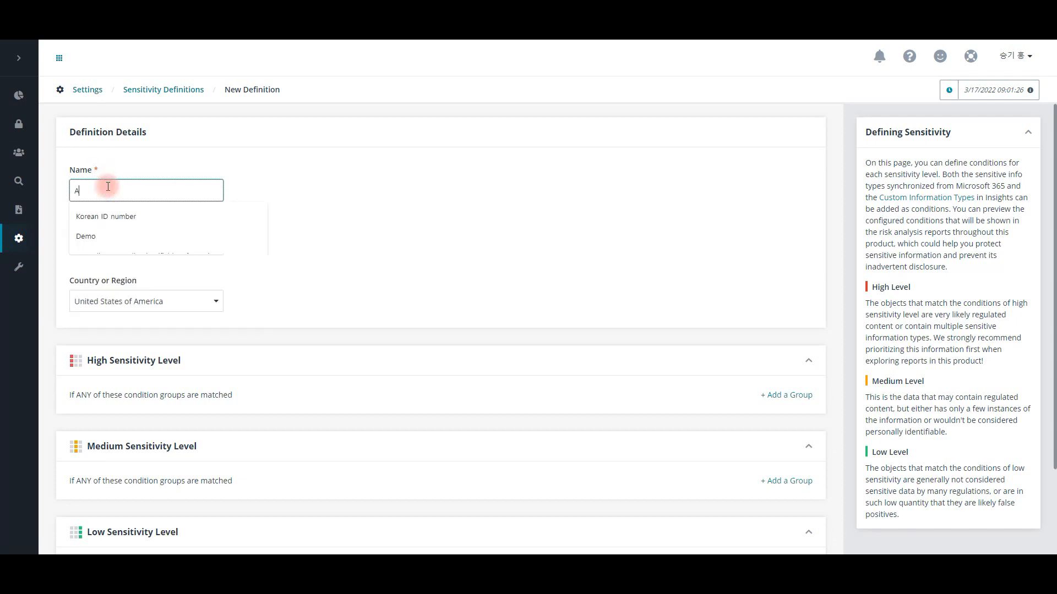
text(vePointKorea)
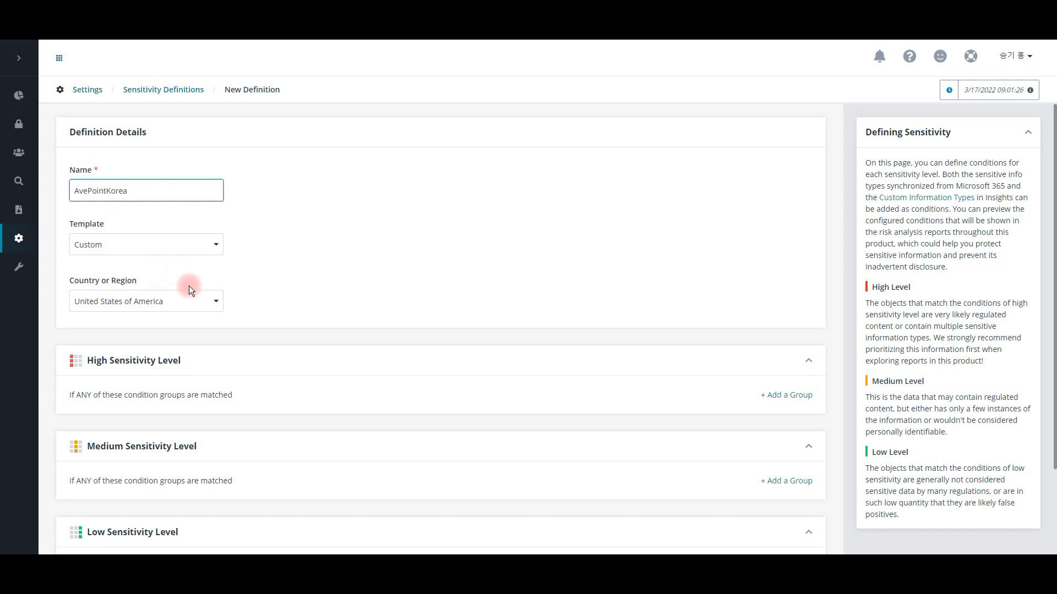
click(185, 300)
click(168, 472)
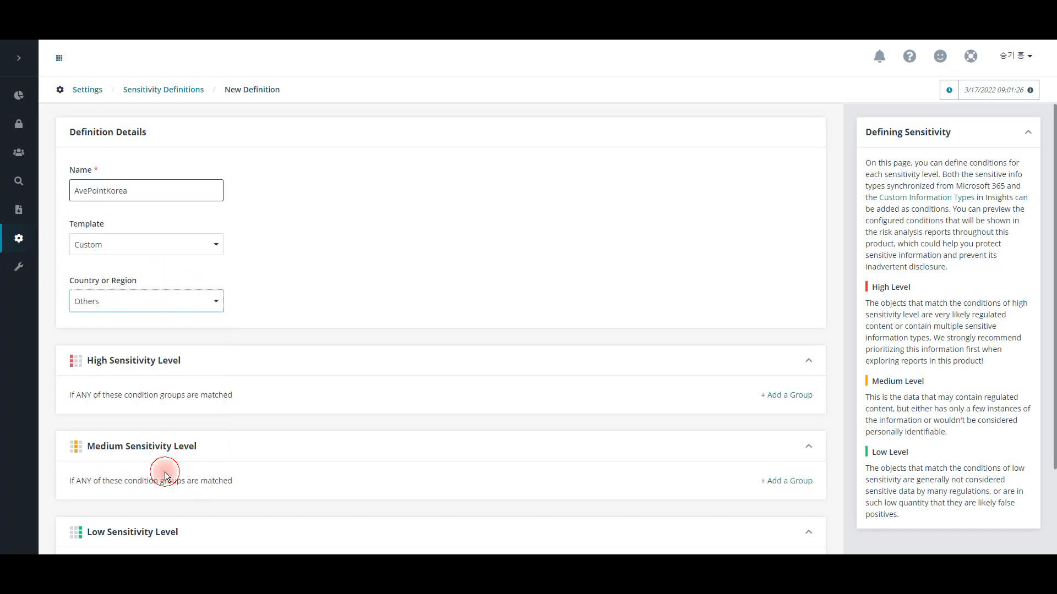
Step: Add a High Sensitivity Level condition group with the custom information types 주민등록번호, 주소, 이름 and 보안문서
scroll(440, 329, down, 2)
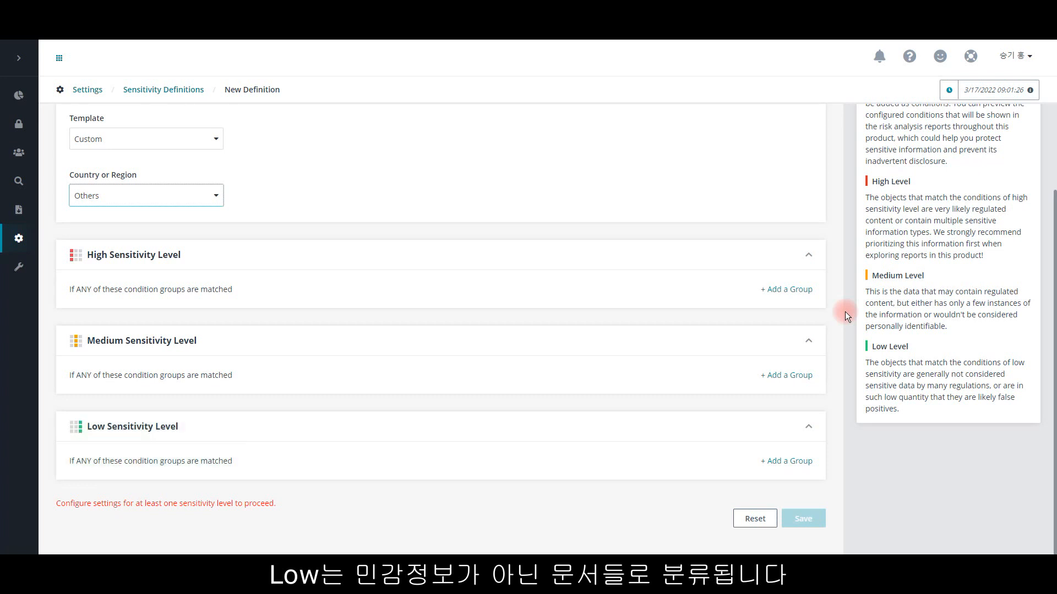
click(799, 290)
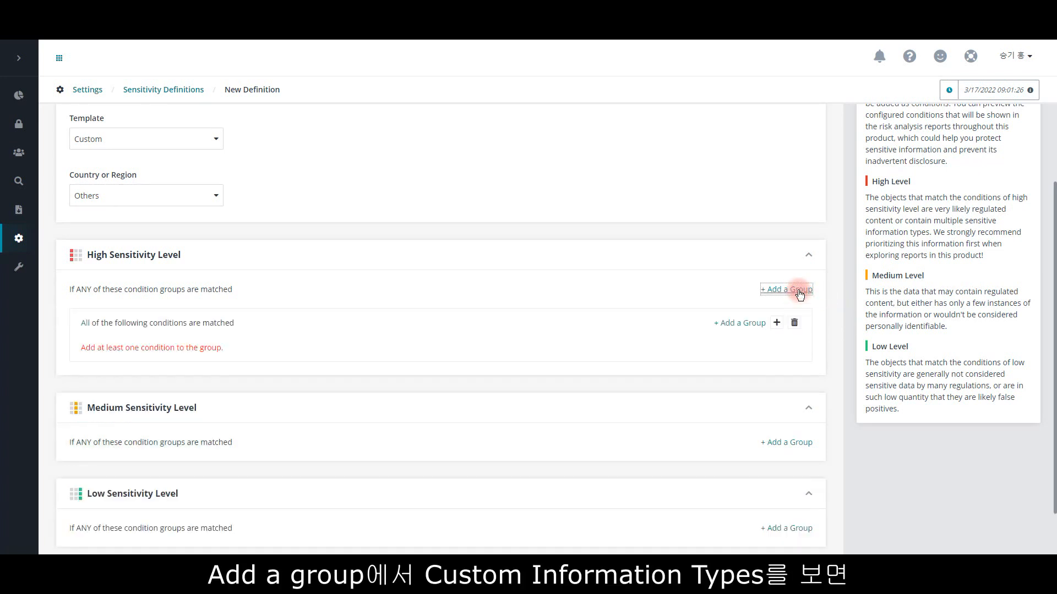
click(777, 322)
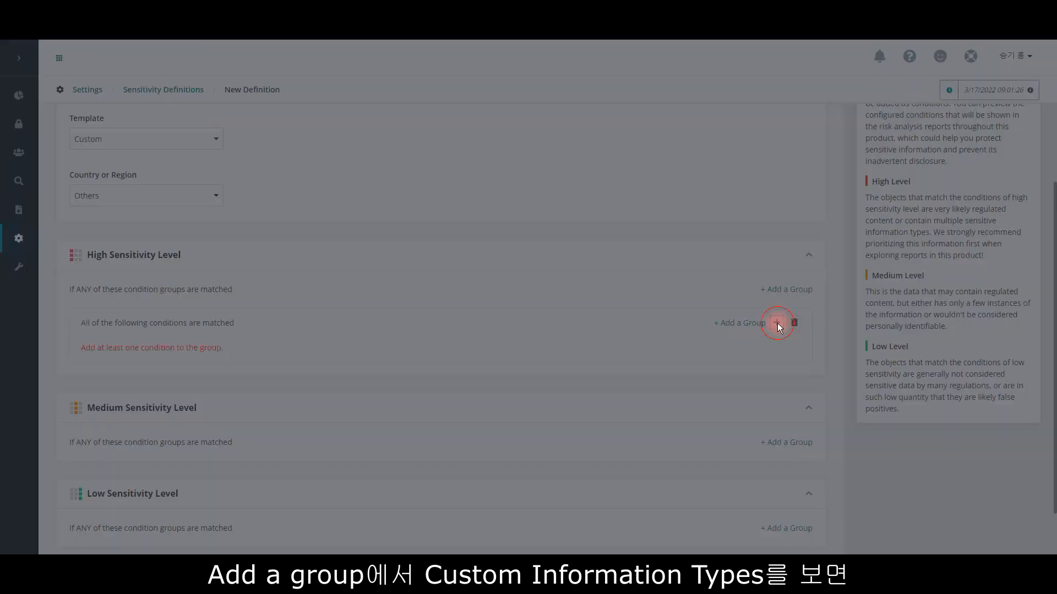
click(963, 110)
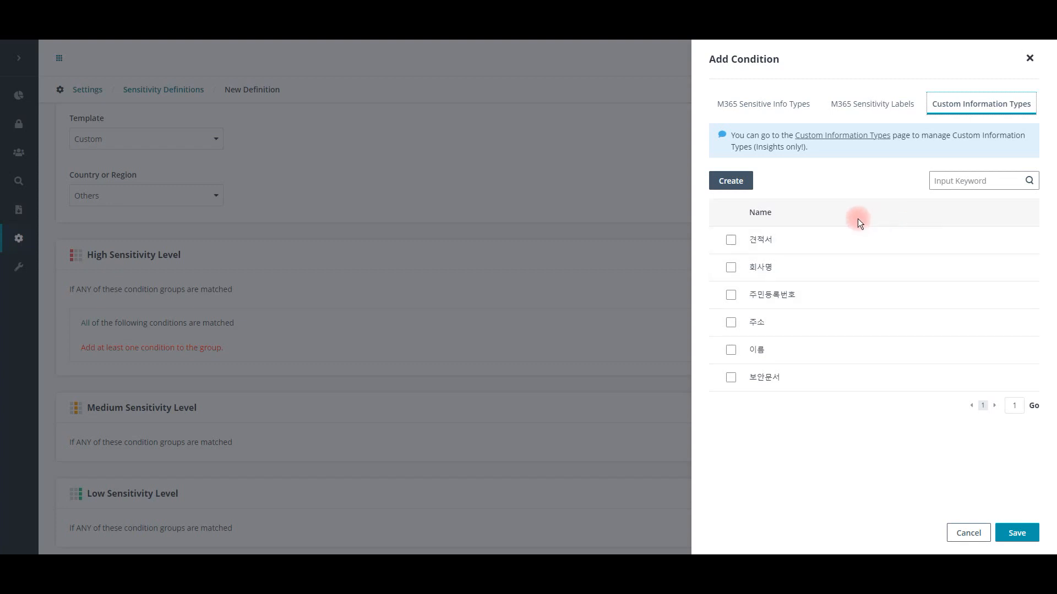
click(729, 376)
click(734, 355)
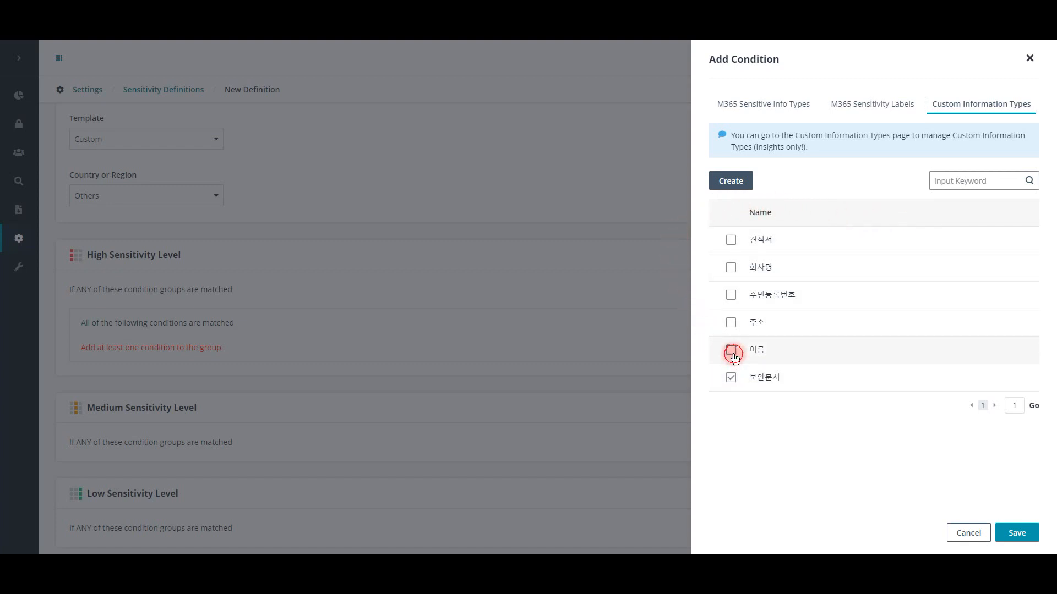
click(734, 327)
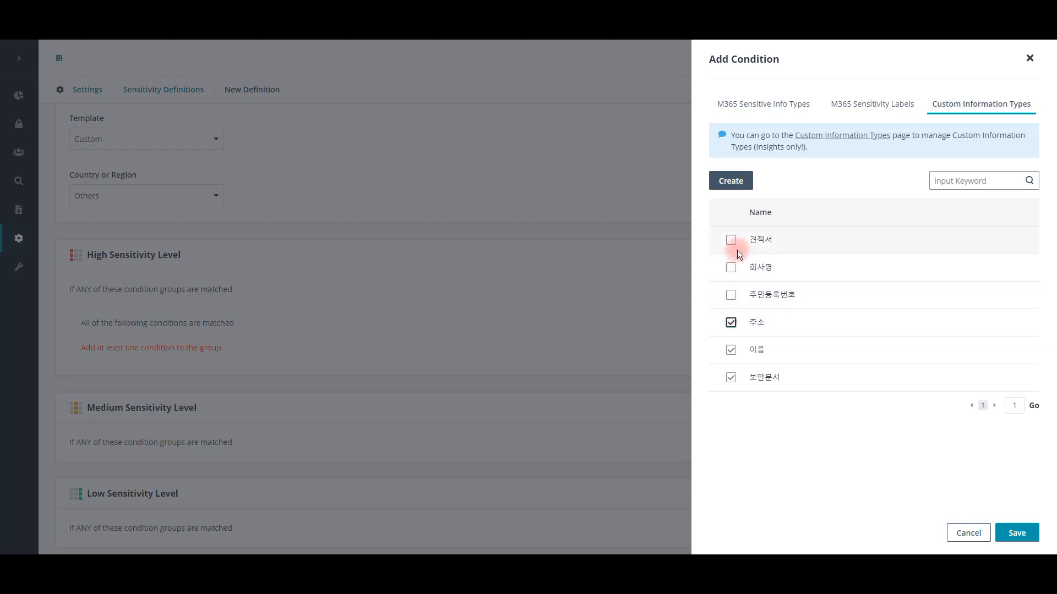
click(733, 294)
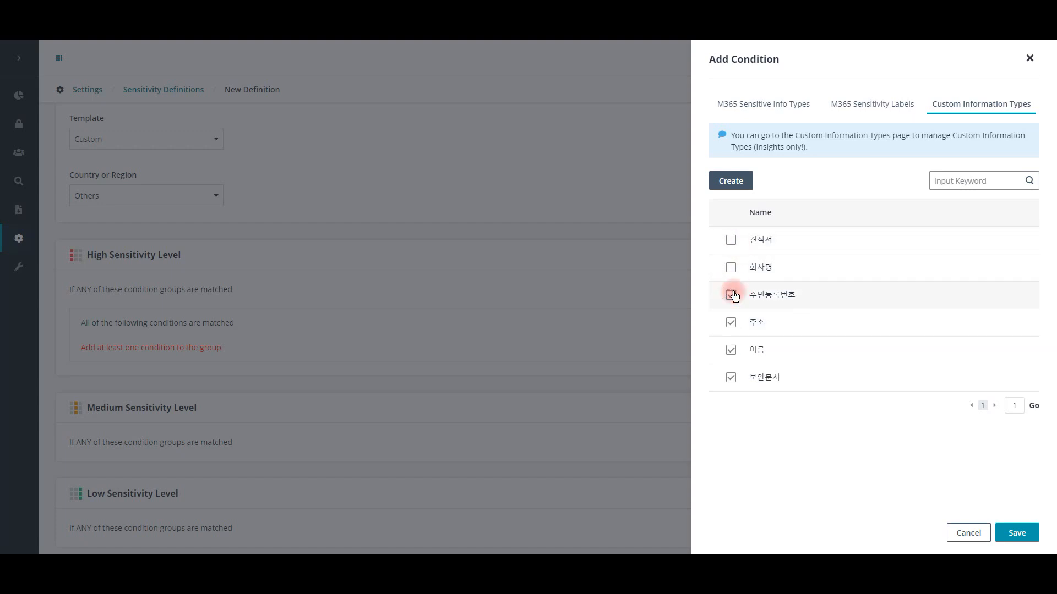
click(1017, 531)
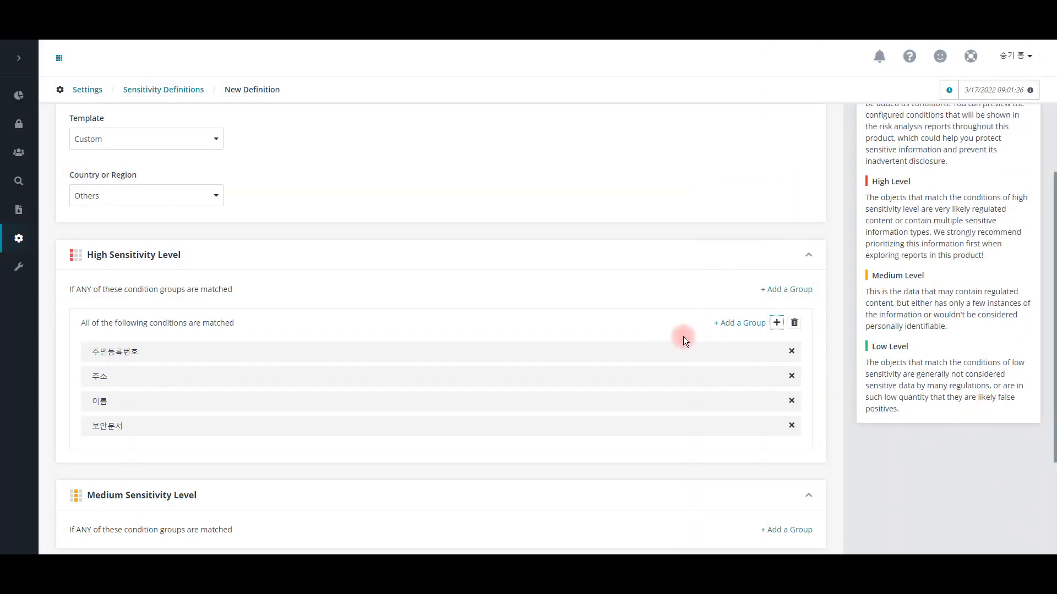
Step: Add a Medium Sensitivity Level condition group with the custom information types 견적서 and 회사명
scroll(837, 350, down, 3)
click(784, 387)
click(776, 419)
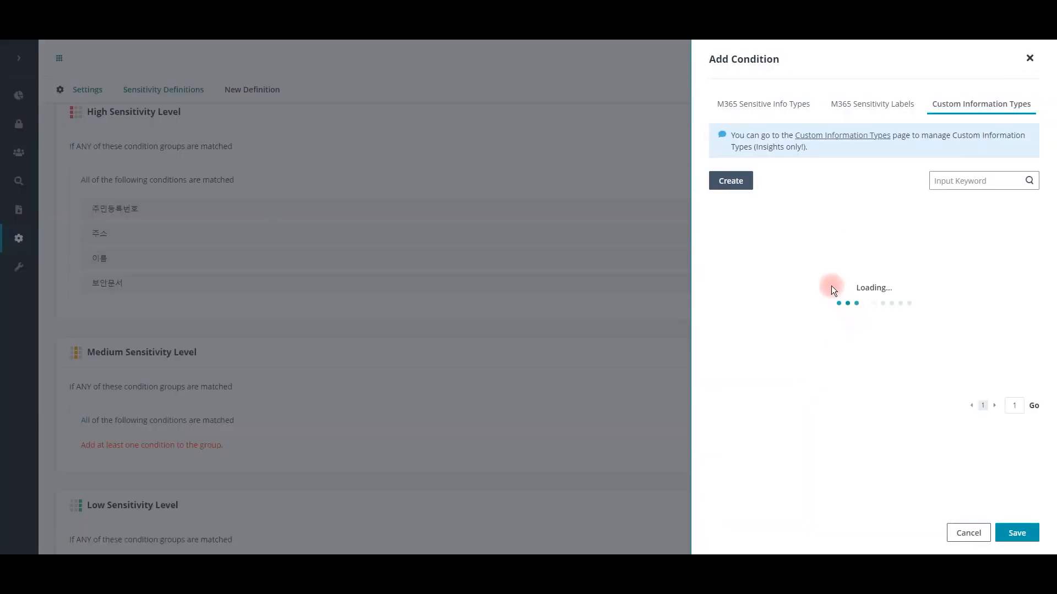
click(739, 182)
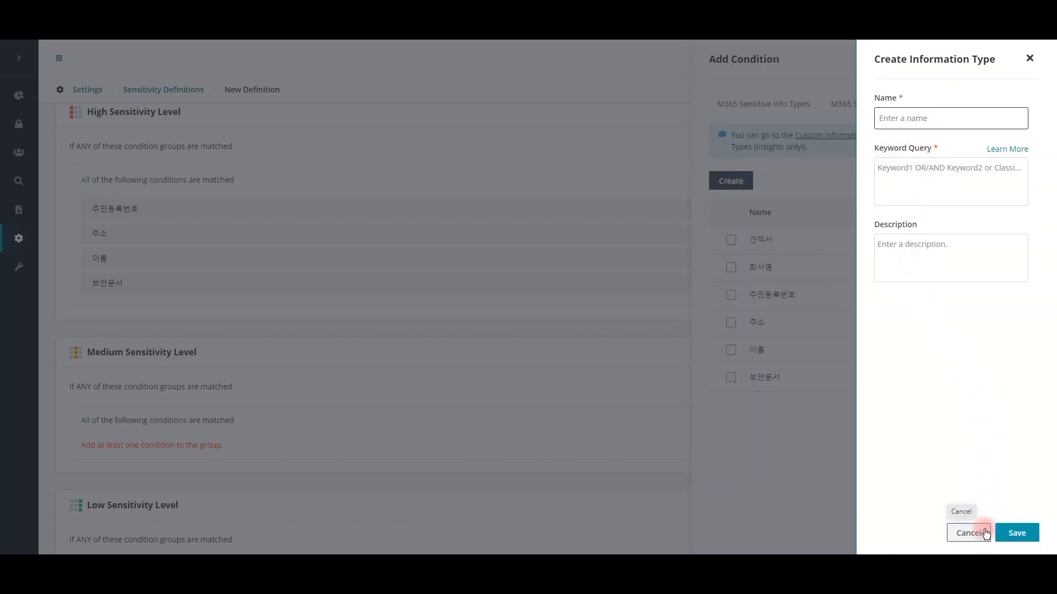
click(968, 533)
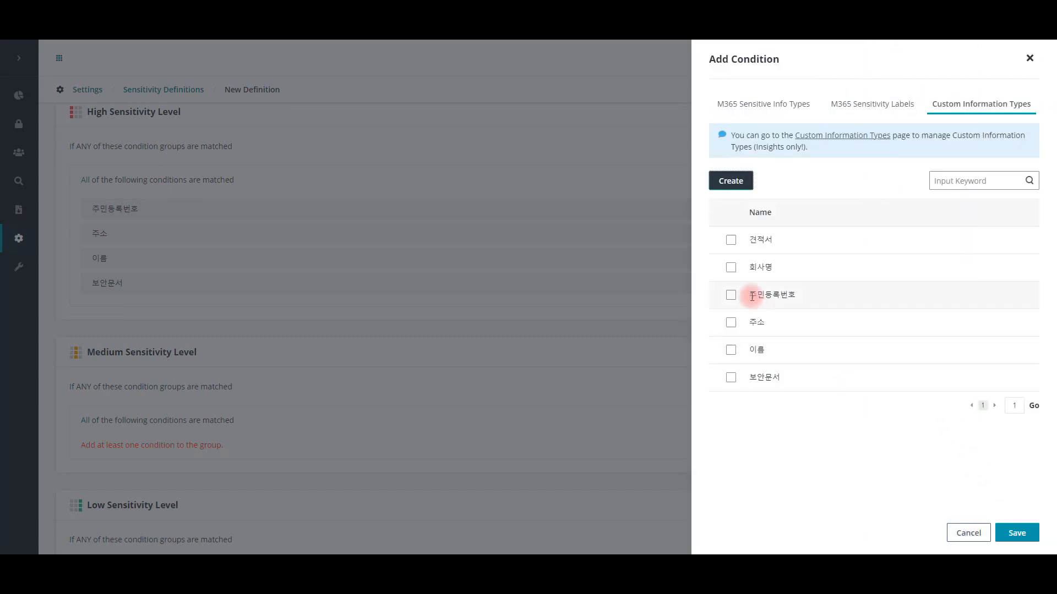
click(730, 267)
click(731, 240)
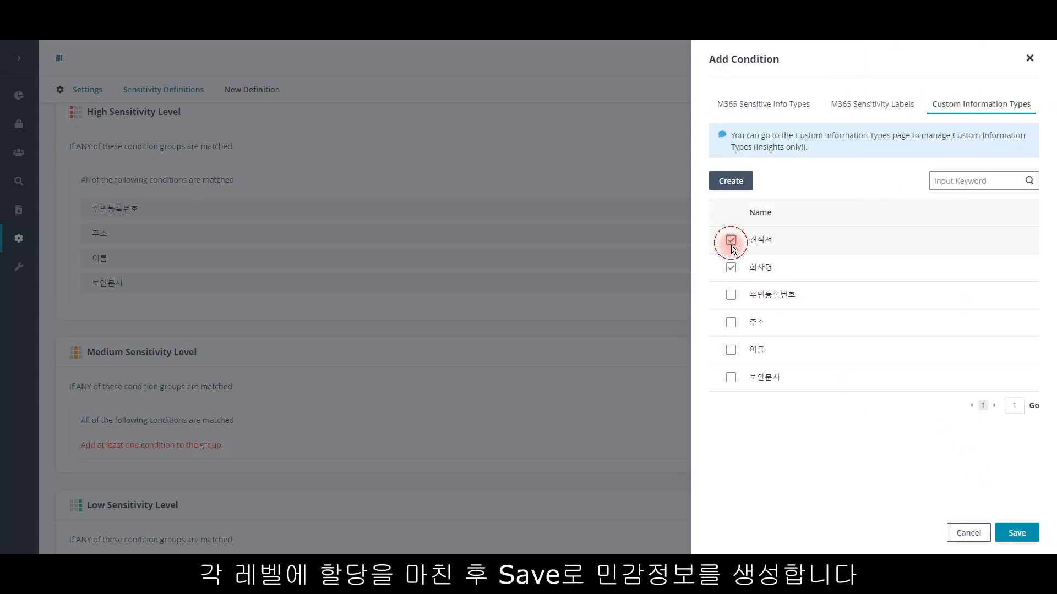
click(1030, 535)
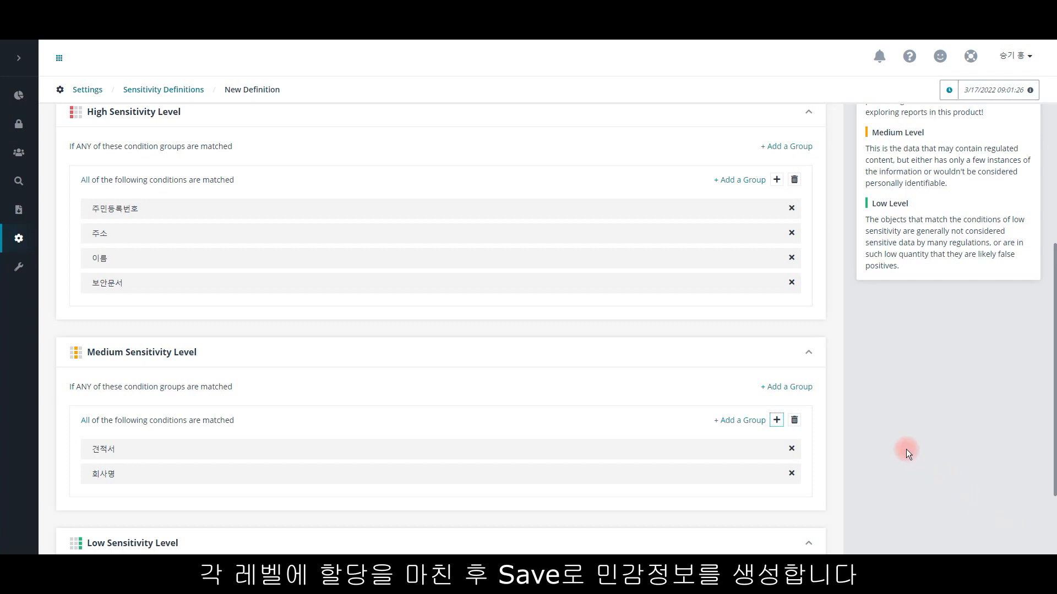
Step: Save the AvePointKorea sensitivity definition and confirm the changes
scroll(852, 401, down, 2)
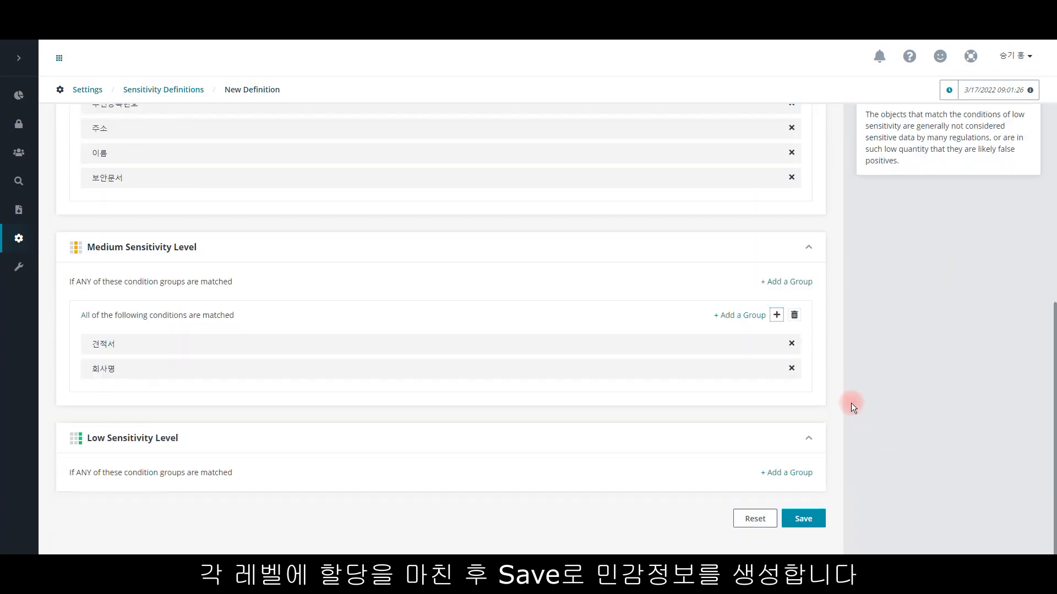
click(803, 520)
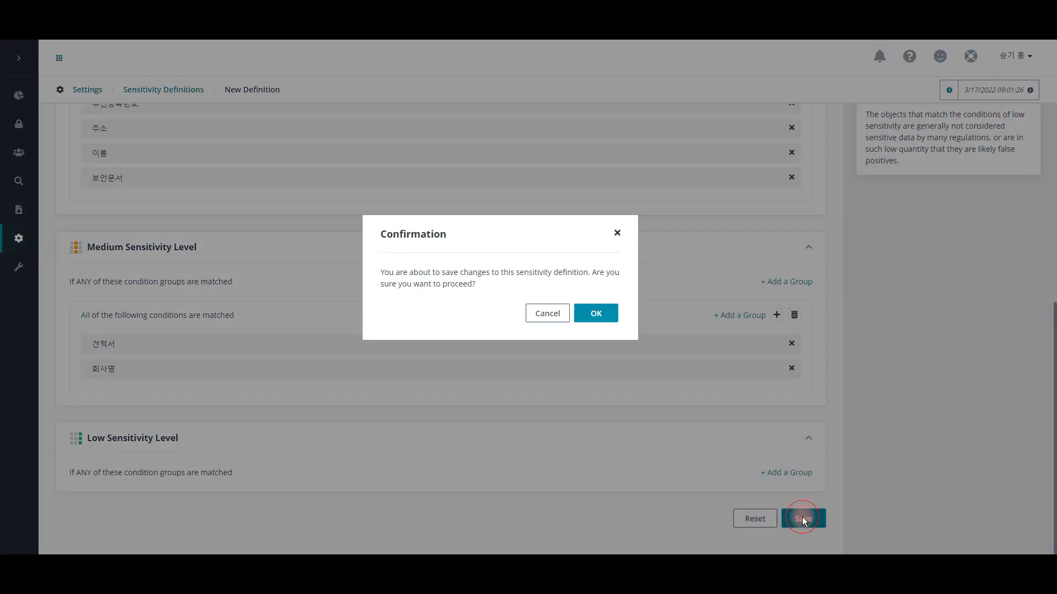
click(602, 316)
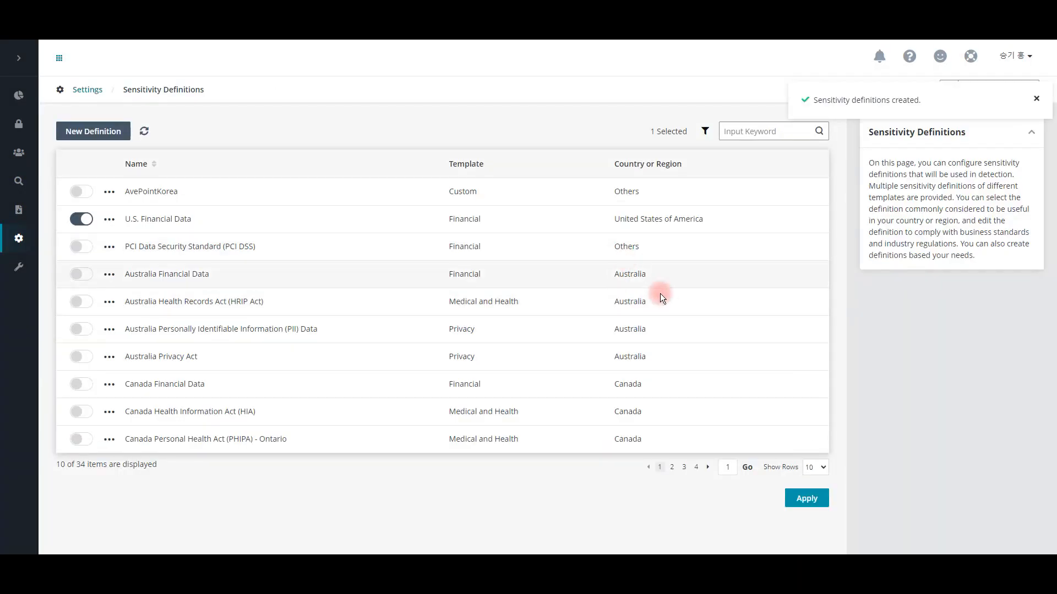
Step: Enable the AvePointKorea definition and apply the sensitivity definition changes
click(86, 192)
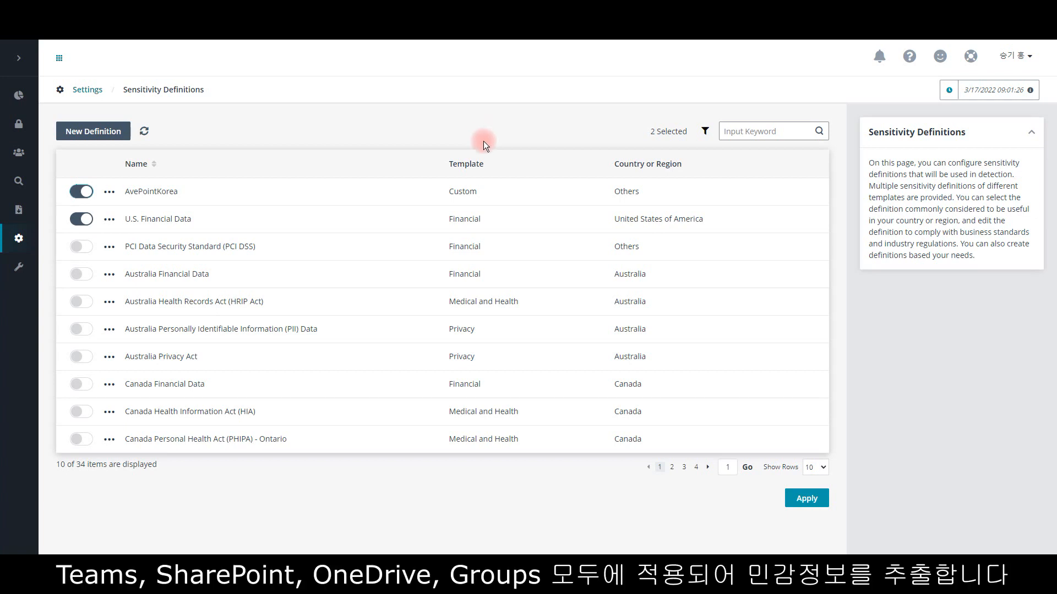
click(818, 503)
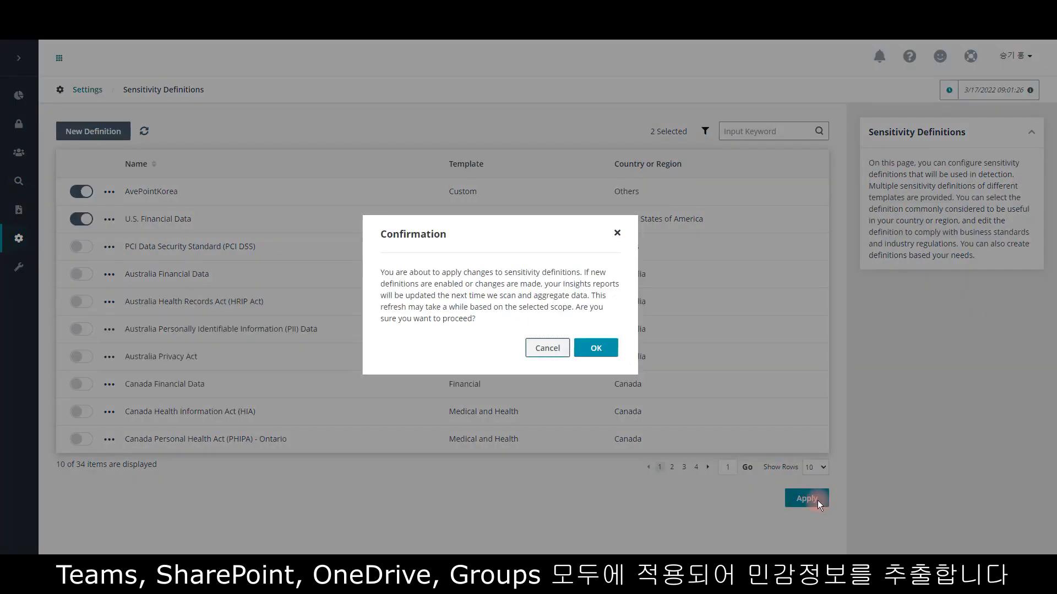
click(608, 355)
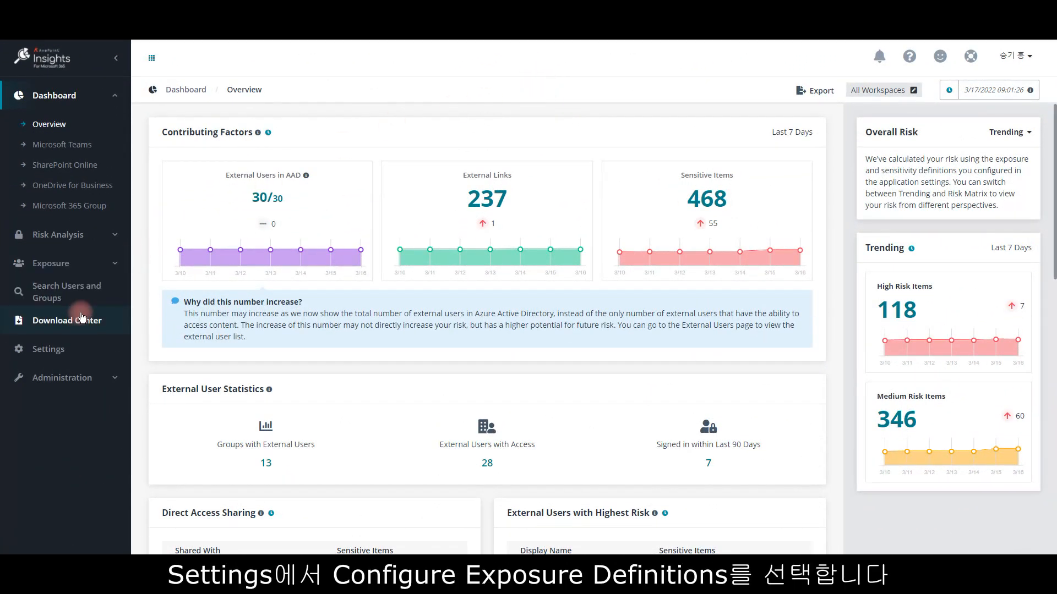
Step: In the exposure definitions, set both High Exposure Level external sharing thresholds, direct and group, to more than 10 external users
click(66, 349)
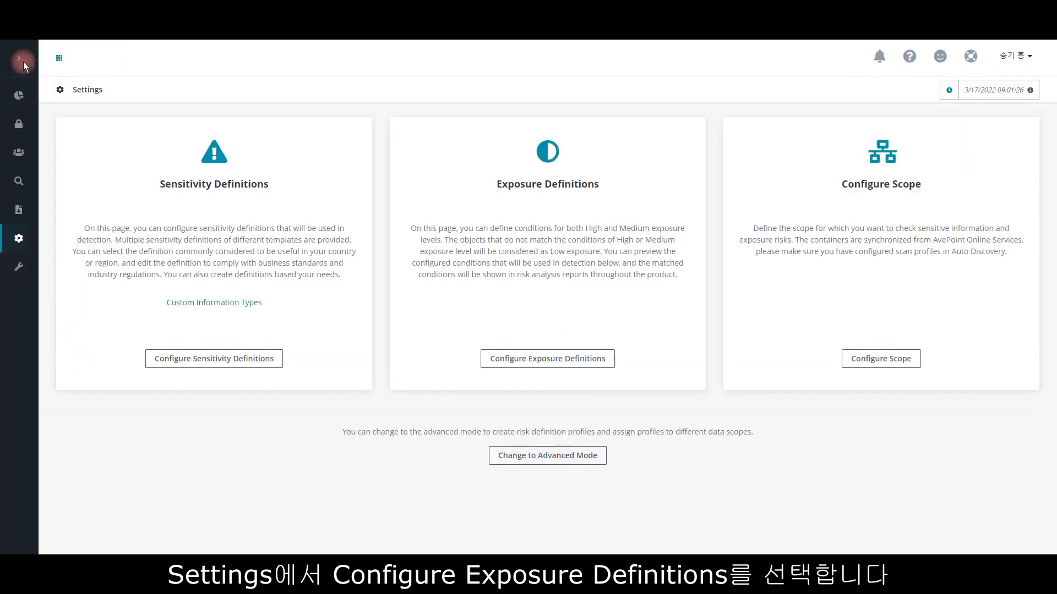
click(576, 358)
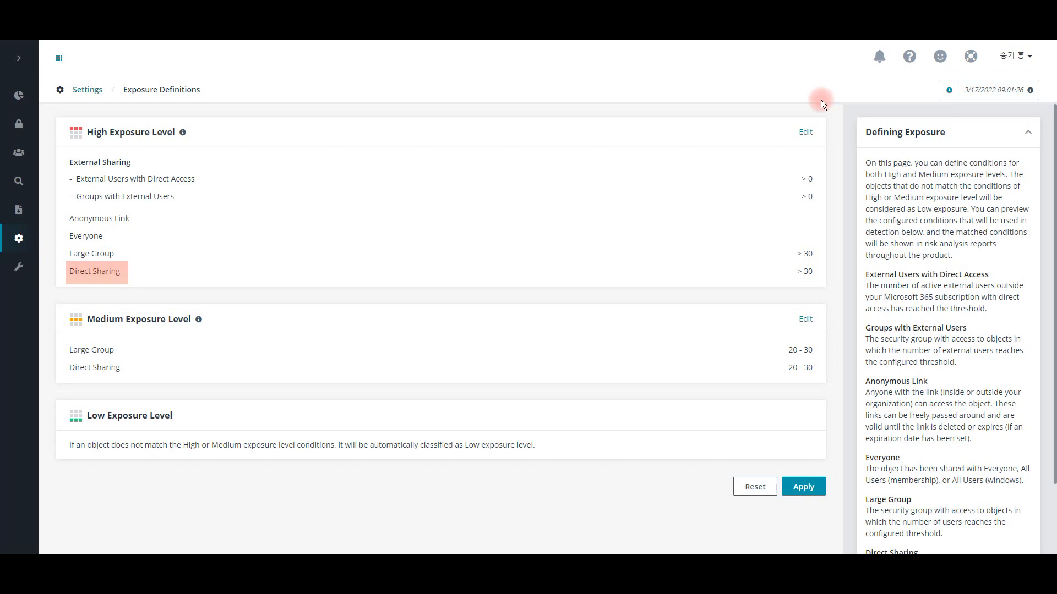
click(804, 132)
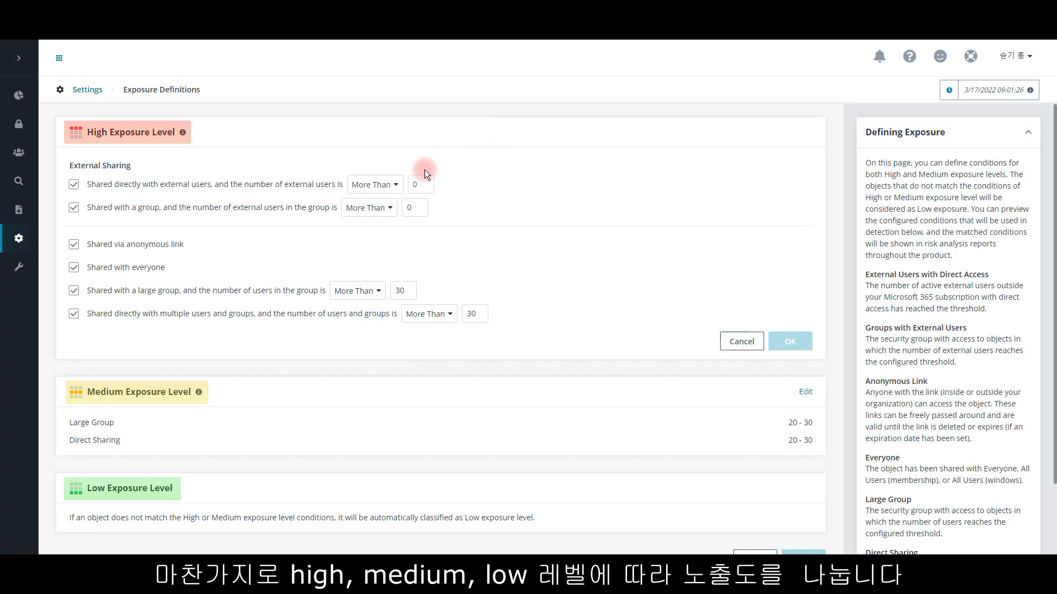
click(420, 185)
text(10)
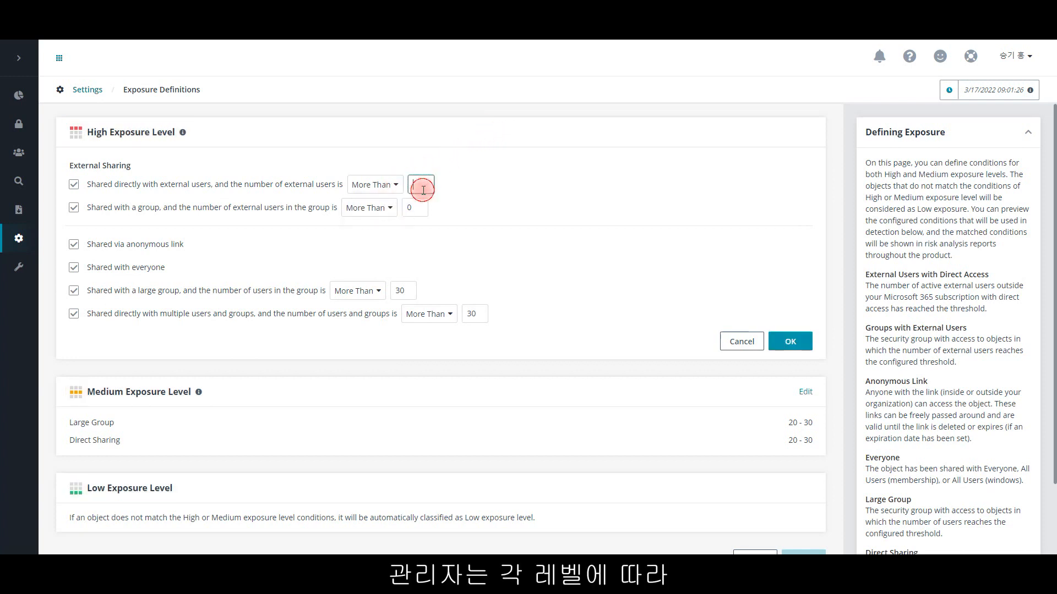
click(413, 207)
text(10)
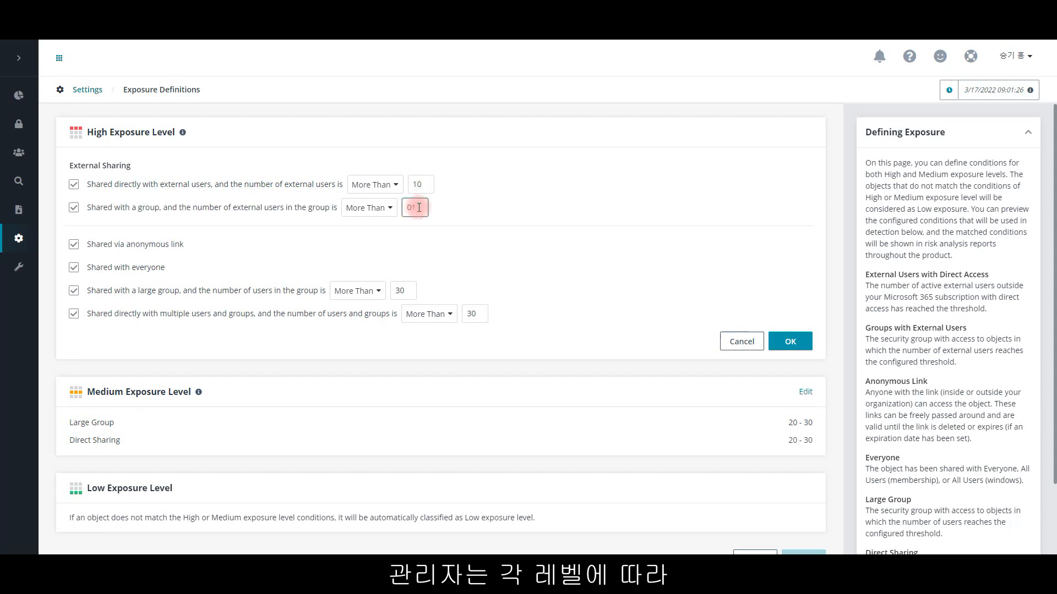
Step: Set the High Exposure Level thresholds for large groups and direct sharing to more than 20 and confirm the level's conditions
click(411, 292)
key(BackSpace)
key(BackSpace)
text(20)
click(472, 313)
key(BackSpace)
key(BackSpace)
text(20)
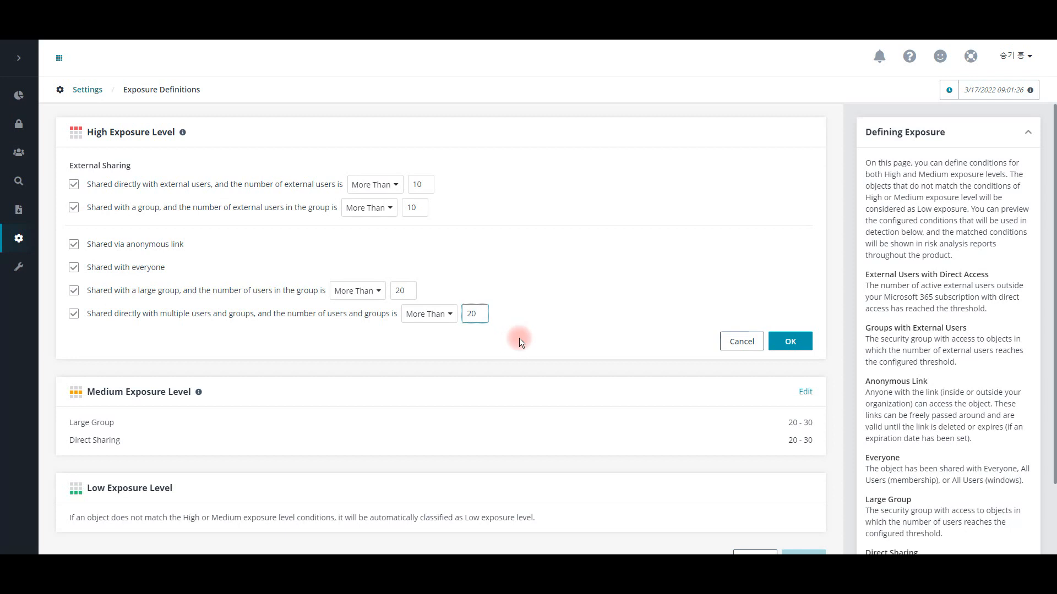
click(790, 341)
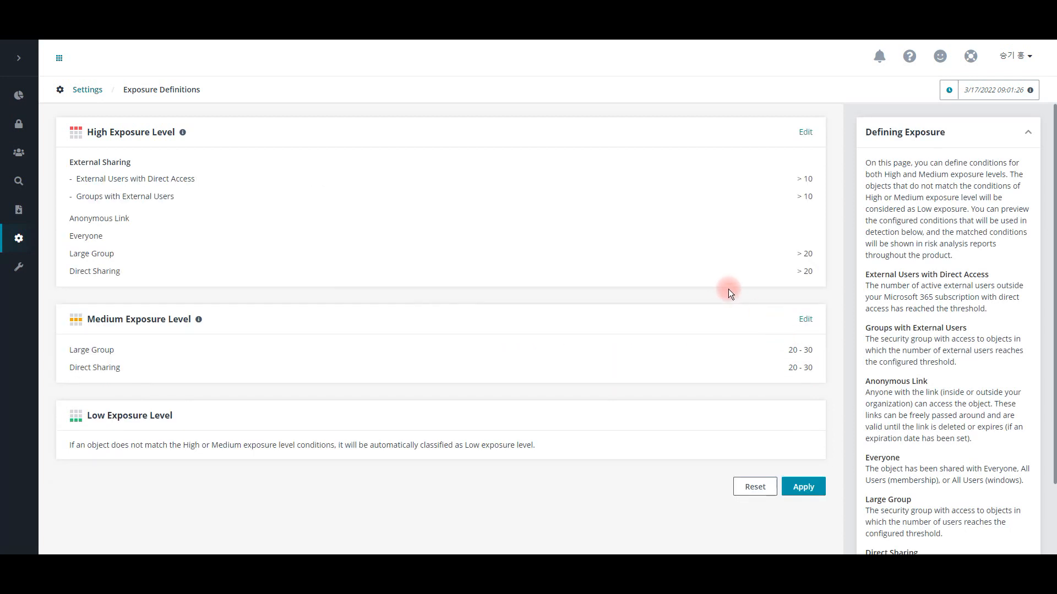
click(805, 319)
click(368, 371)
click(364, 413)
click(112, 369)
click(397, 371)
text(1)
click(441, 372)
text(10)
click(422, 409)
click(73, 395)
click(360, 401)
click(366, 436)
click(404, 395)
text(1)
click(442, 395)
text(19)
click(448, 376)
key(BackSpace)
key(BackSpace)
text(9)
drag(443, 394, 394, 391)
text(9)
click(508, 436)
click(742, 528)
Step: Enable both external sharing conditions for the Medium Exposure Level, direct and group, with fewer than 10 external users
click(805, 319)
click(74, 371)
click(372, 372)
click(374, 432)
click(422, 374)
text(10)
click(369, 394)
click(370, 451)
click(414, 394)
text(10)
click(74, 394)
Step: Set the Medium Exposure Level ranges for large groups and direct sharing to 1–20 and confirm the level's conditions
scroll(395, 408, down, 1)
double_click(379, 422)
text(1)
drag(417, 422, 445, 429)
text(20)
double_click(452, 446)
text(1)
double_click(493, 446)
text(20)
click(688, 449)
click(791, 476)
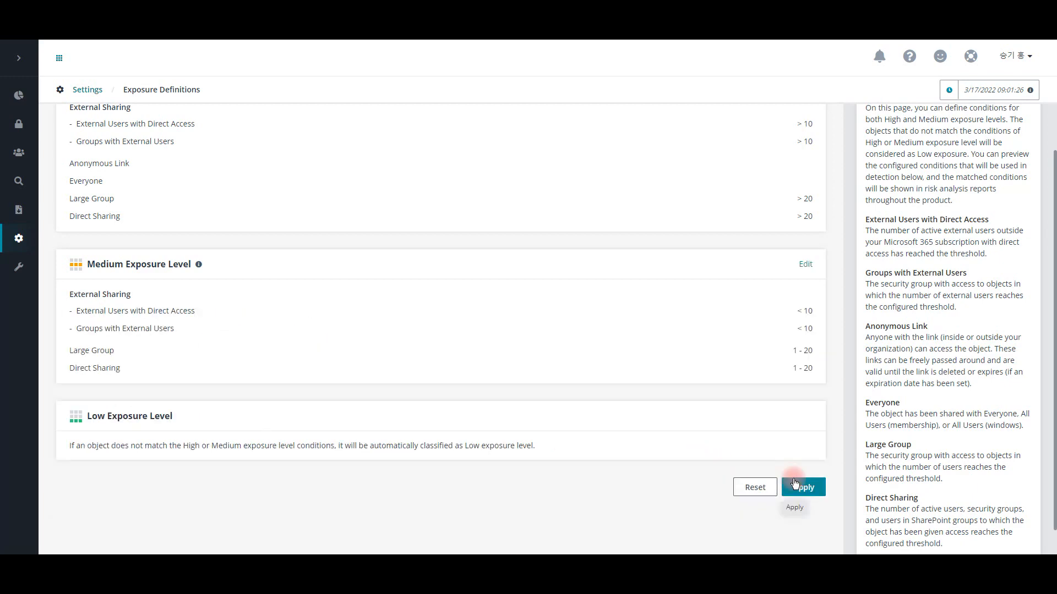
scroll(749, 375, down, 1)
scroll(774, 400, up, 2)
scroll(774, 400, down, 2)
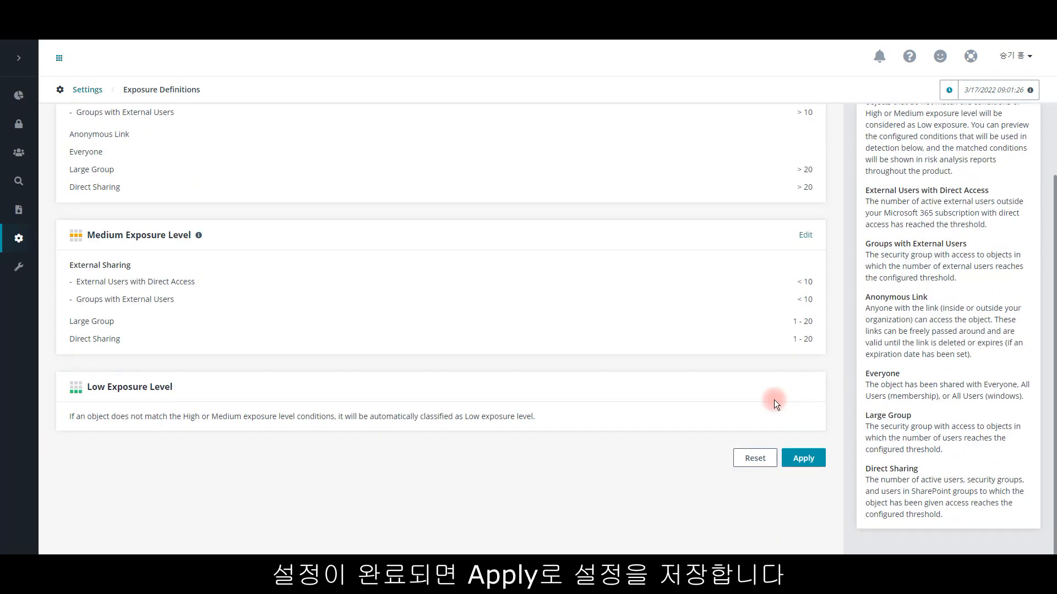
Step: Apply the updated exposure definitions and confirm that detection starts over
click(802, 458)
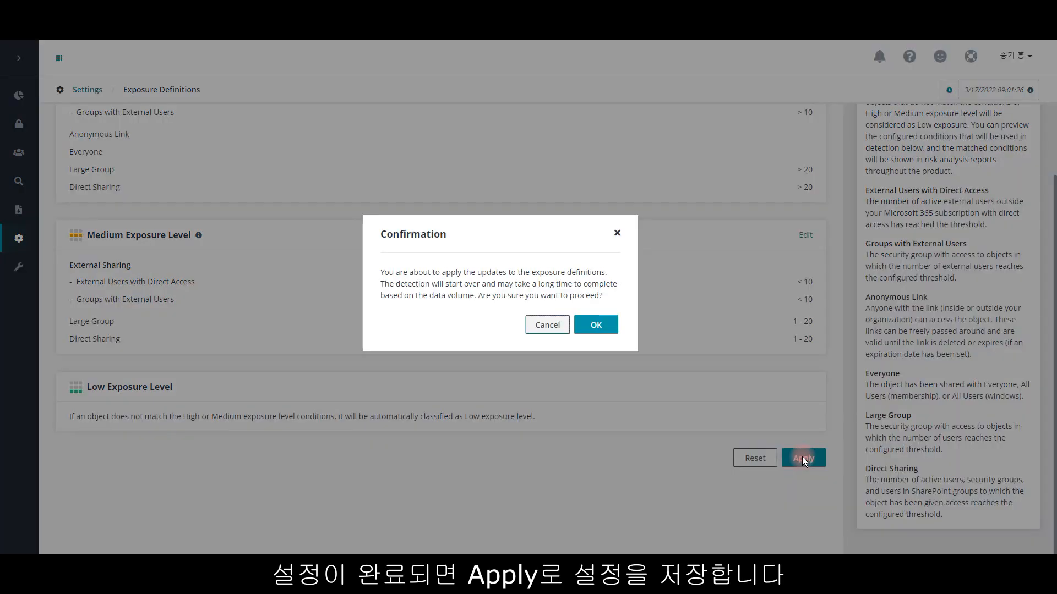
click(599, 324)
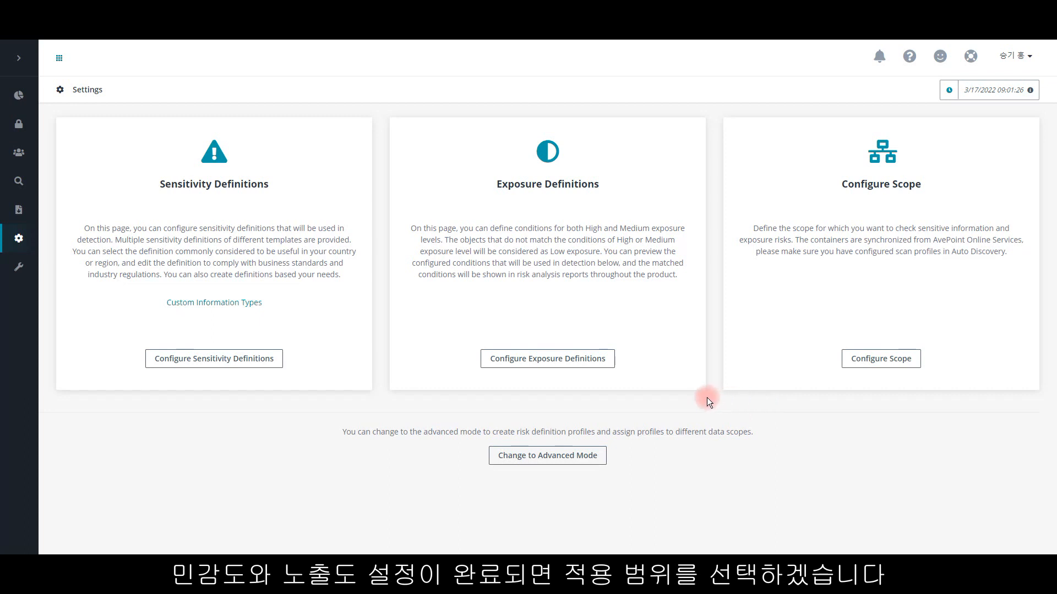
Step: In the scope configuration, limit Microsoft Teams to the AvePoint_Project container and view that container's items
click(883, 362)
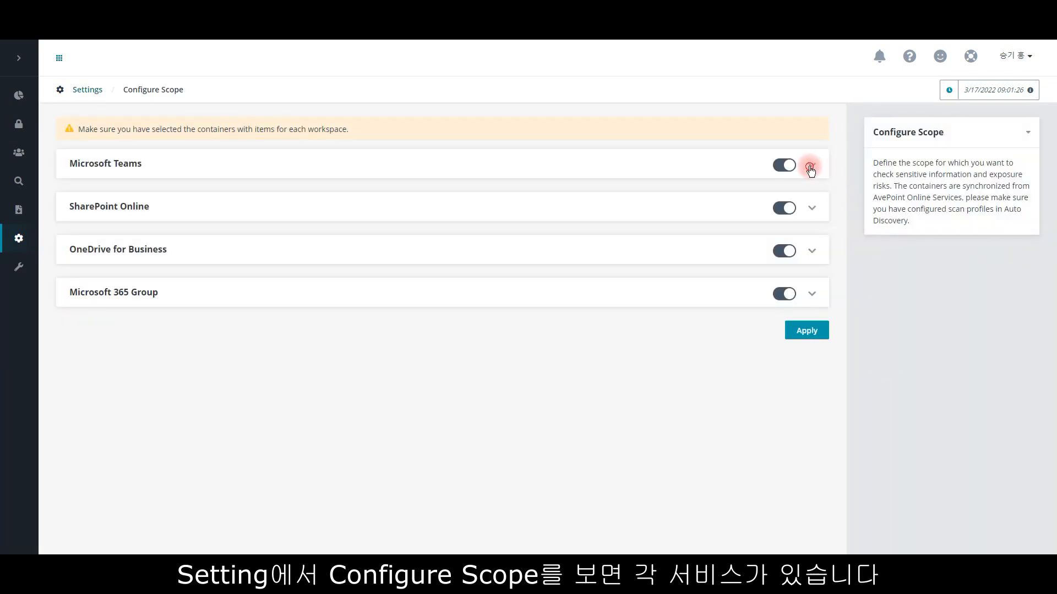
click(811, 166)
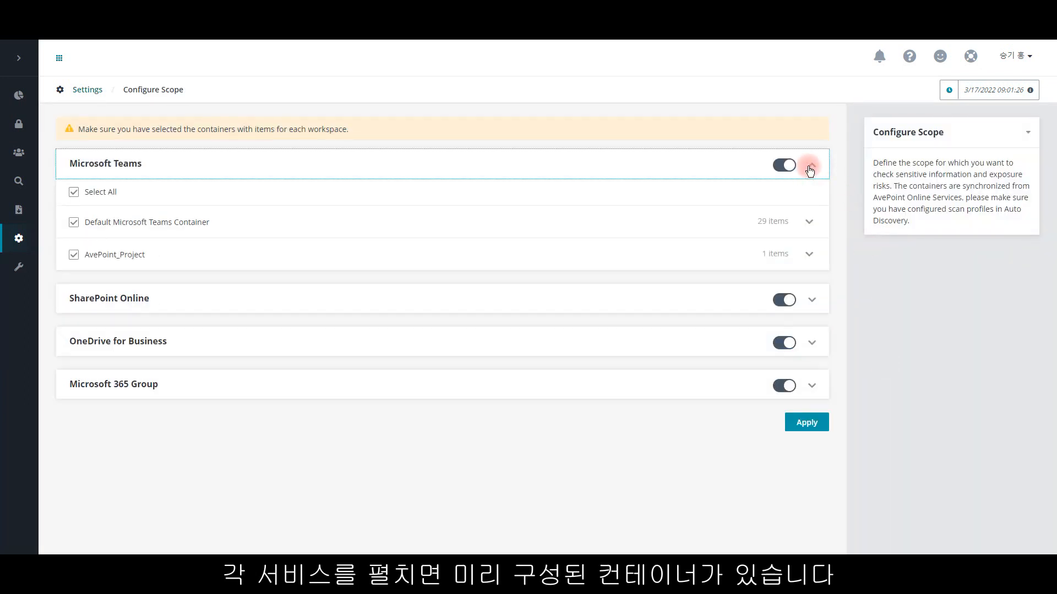
click(73, 192)
click(74, 278)
click(809, 254)
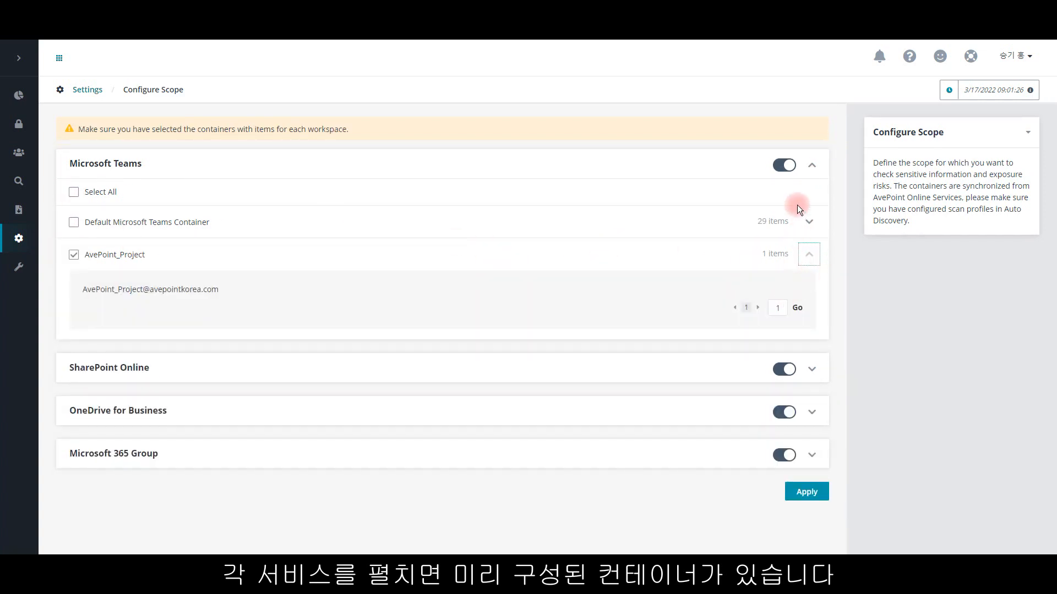
click(809, 254)
click(812, 165)
Step: Include the Default SharePoint Sites Container and AvePoint_EngineeringTeam in the SharePoint Online scope
click(809, 207)
click(74, 265)
click(74, 298)
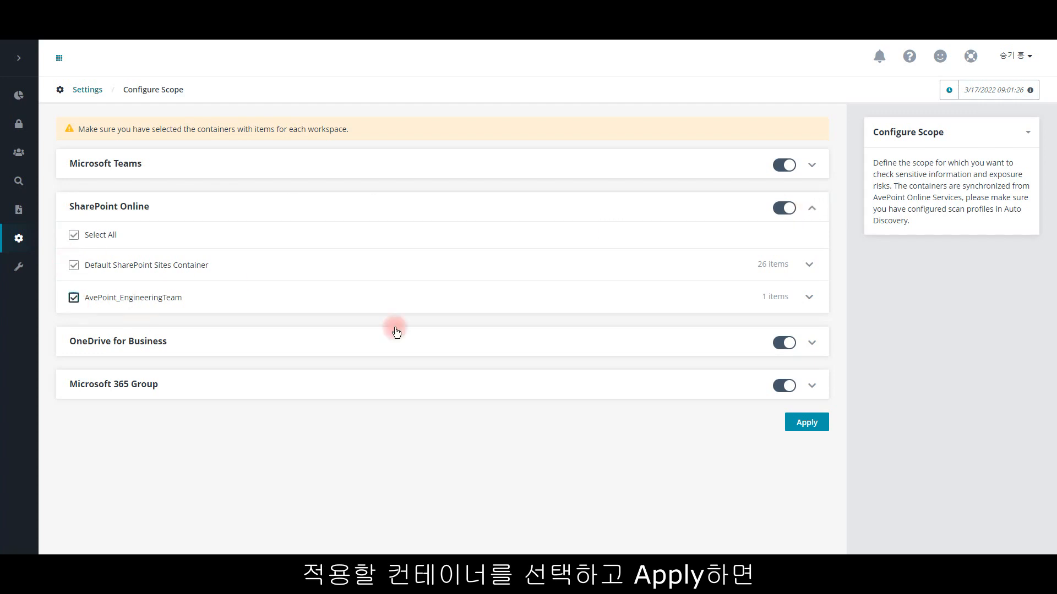
click(812, 219)
Step: Add the AvePoint_Project container to the Microsoft 365 Group scope, then apply and confirm the scope configuration
click(810, 295)
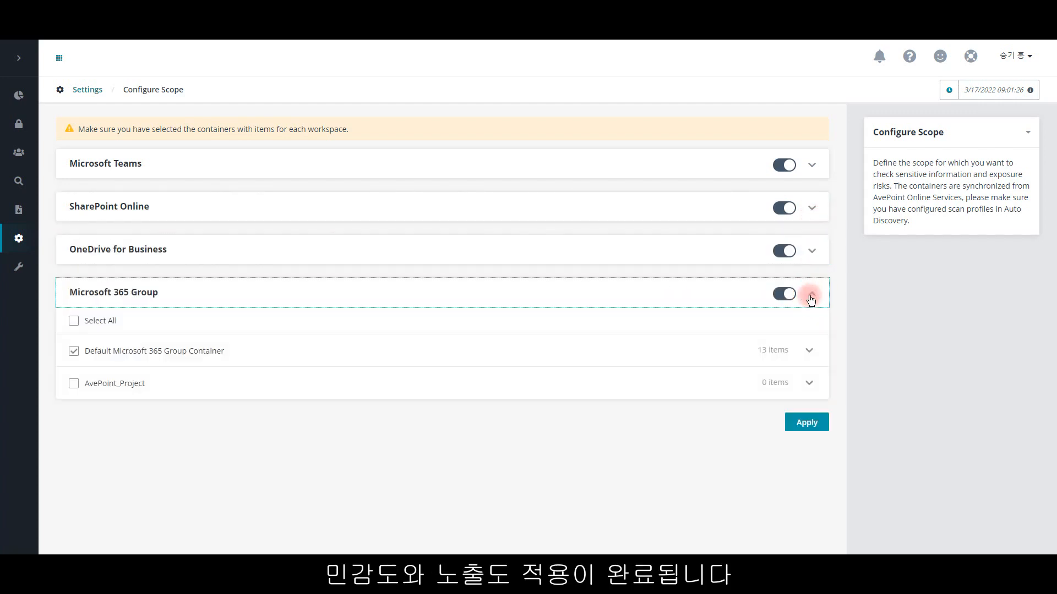
click(137, 377)
click(810, 294)
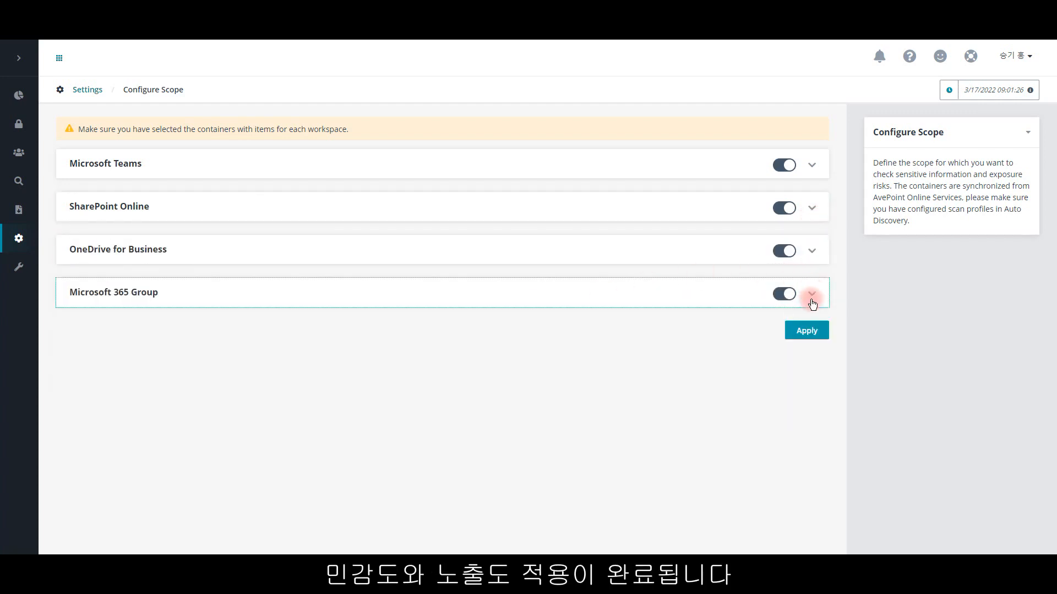
click(807, 330)
click(594, 351)
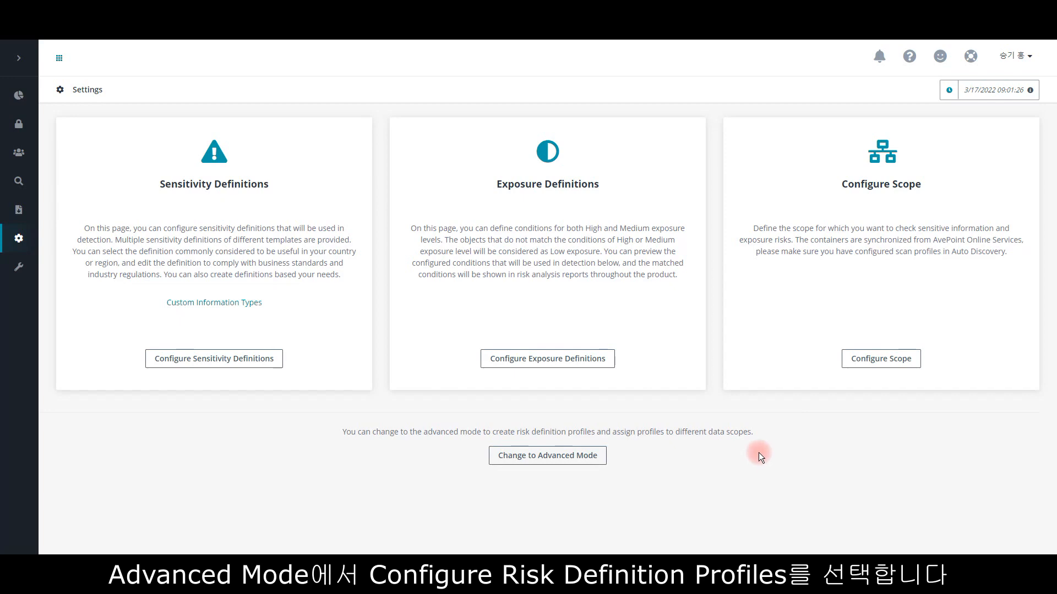
Step: Switch the settings to advanced mode, confirm the change and open the risk definition profiles
click(547, 456)
click(595, 326)
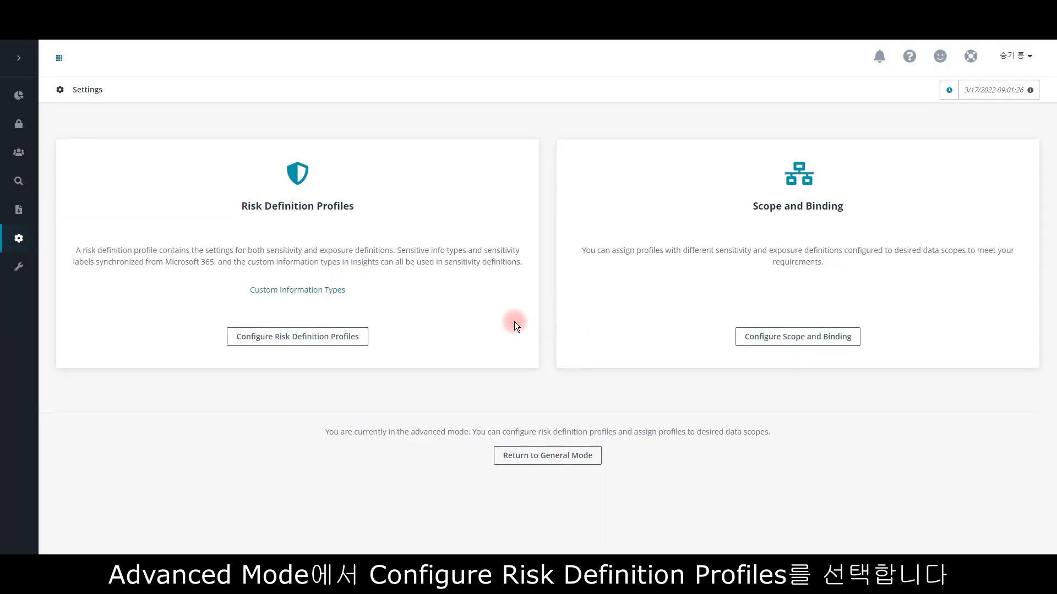
click(351, 338)
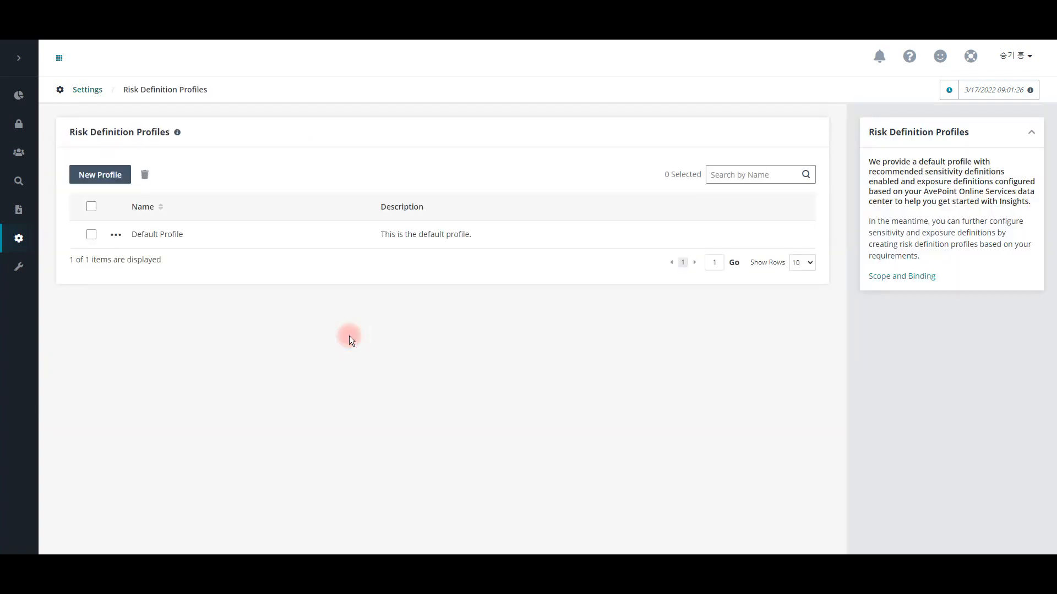
Step: Start a new risk definition profile named AvePoint_Engineering and continue to its sensitivity definitions
click(111, 174)
click(161, 219)
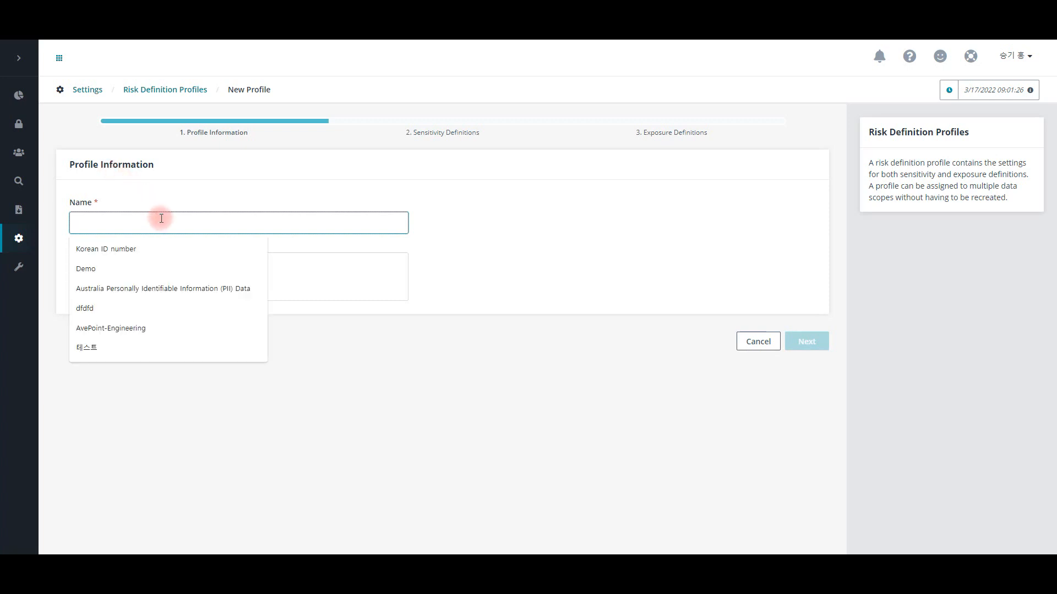
text(AvePoint_Engineering)
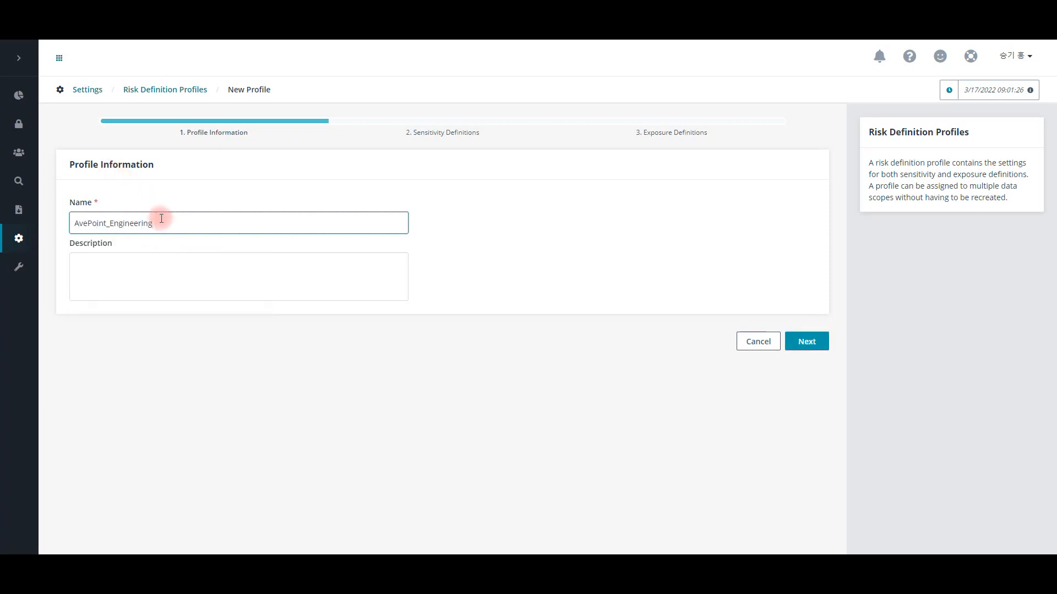
click(819, 348)
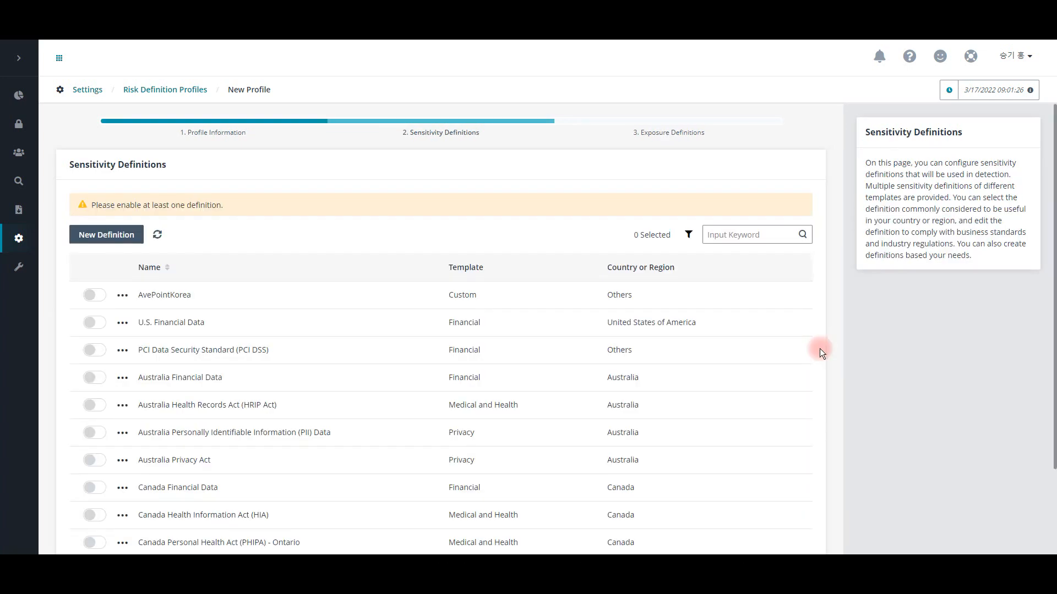
Step: Start a new sensitivity definition named AvePointKorea-Engineering with the country or region set to Others
click(120, 234)
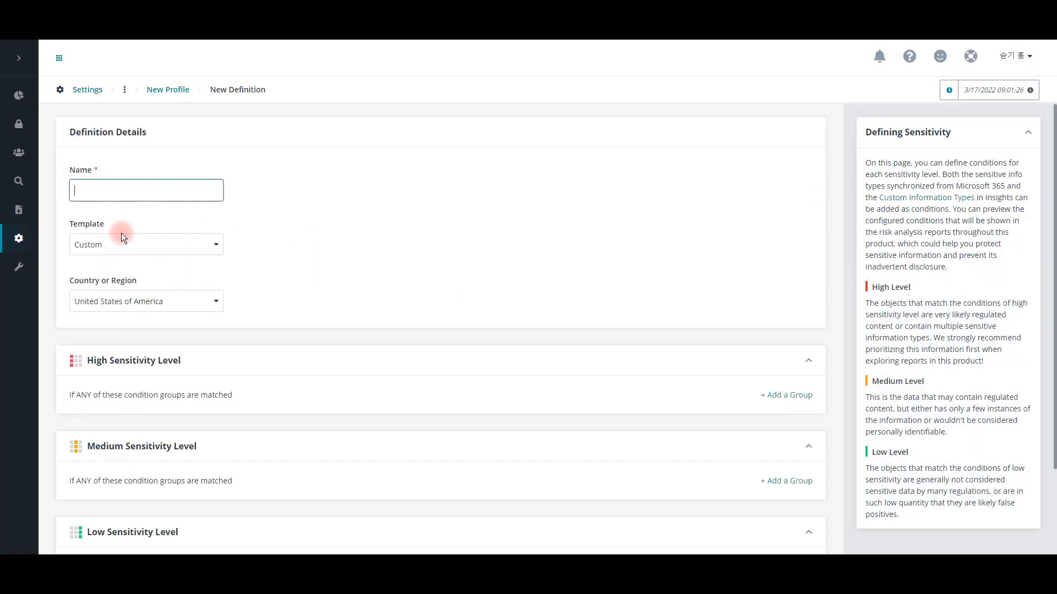
click(137, 197)
text(AvePointKorea-Engineering)
click(133, 301)
click(127, 477)
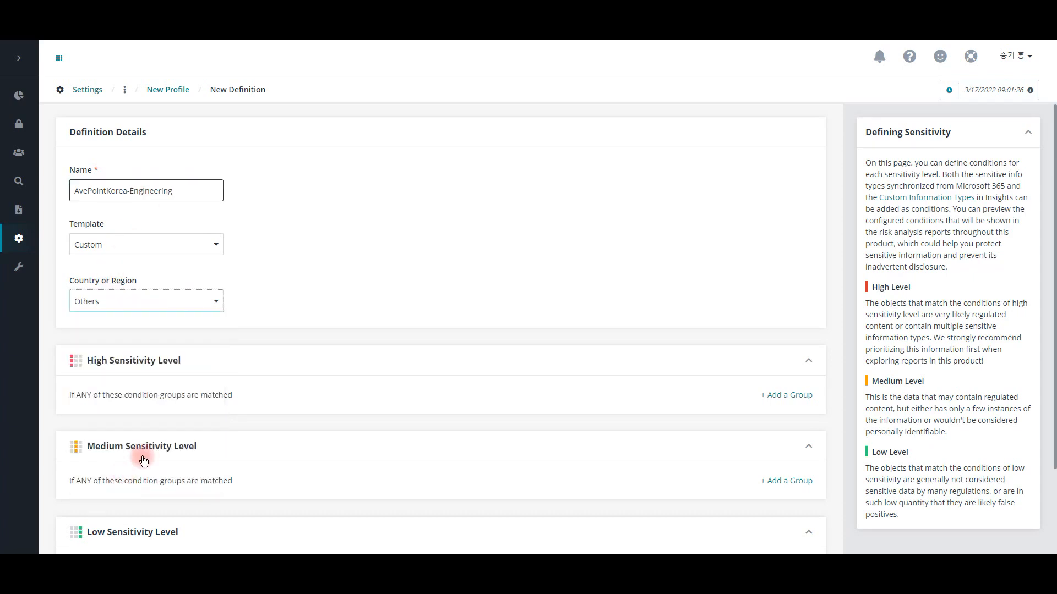
Step: Add a High Sensitivity Level condition group with the custom information types 견적서, 이름 and 보안문서
scroll(665, 349, down, 2)
click(786, 288)
click(765, 321)
click(928, 107)
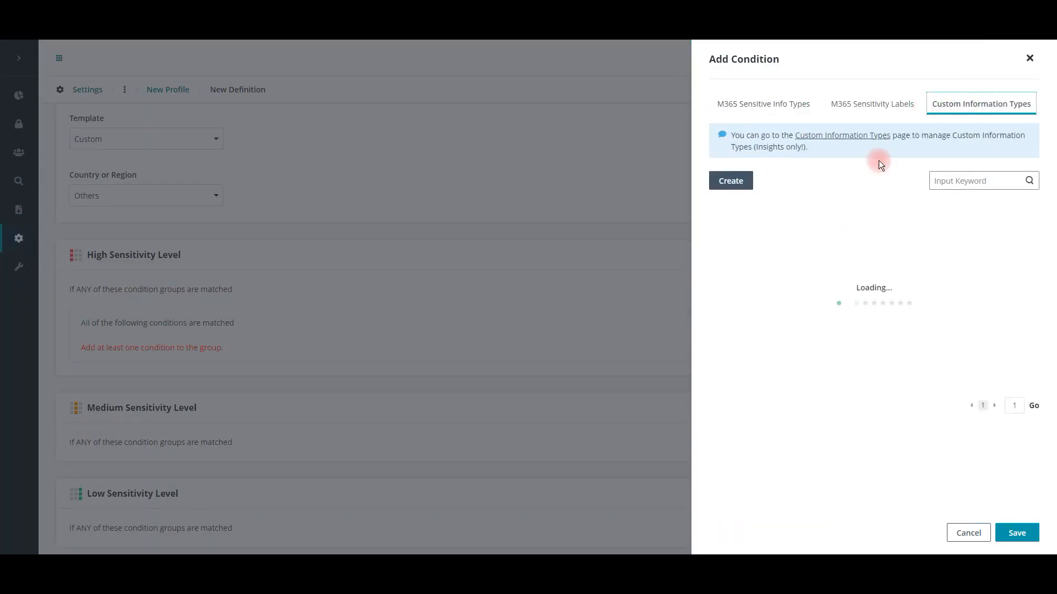
click(730, 240)
click(736, 364)
click(732, 351)
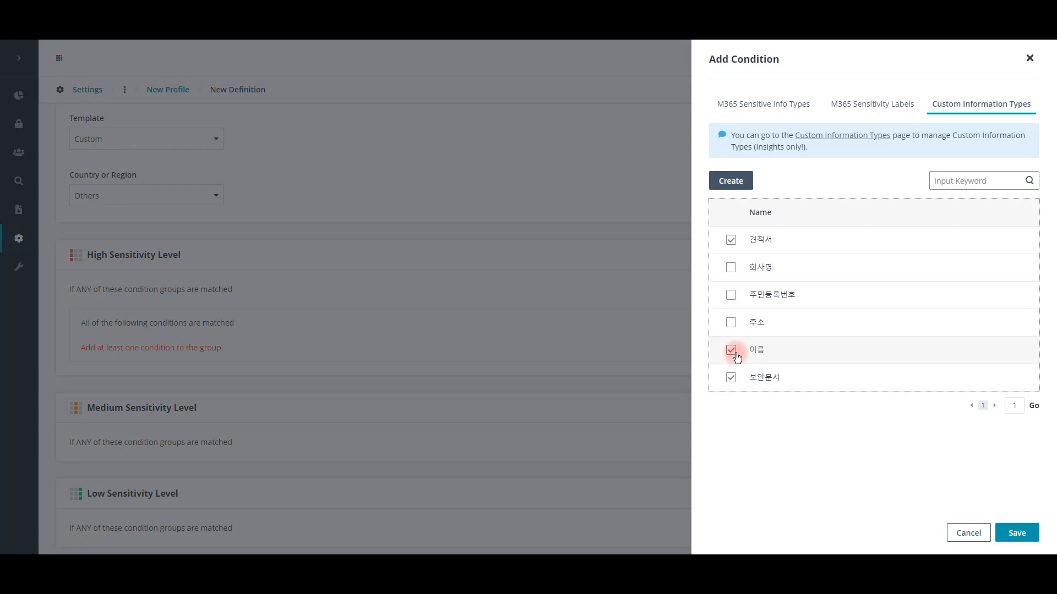
click(1016, 533)
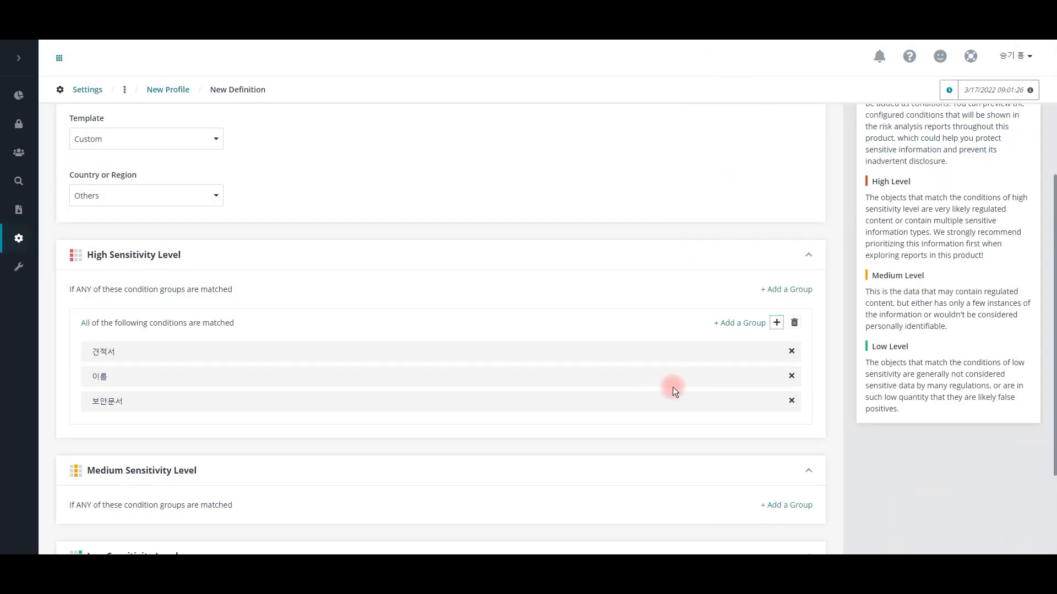
Step: Add a Medium Sensitivity Level condition group with the custom information types 회사명 and 주민등록번호
scroll(673, 387, down, 1)
click(786, 449)
click(776, 484)
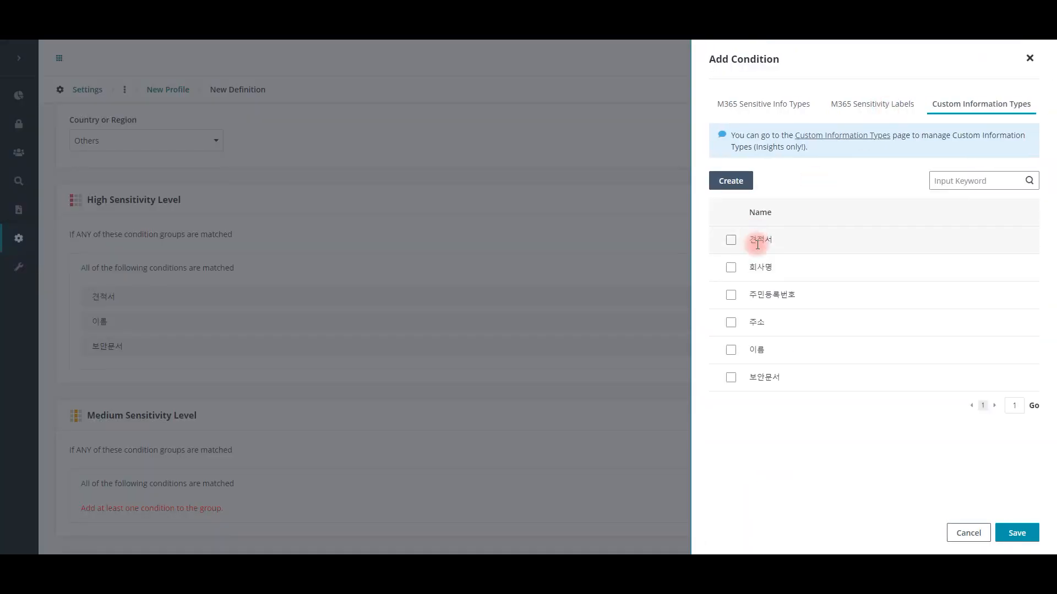
click(731, 268)
click(1016, 533)
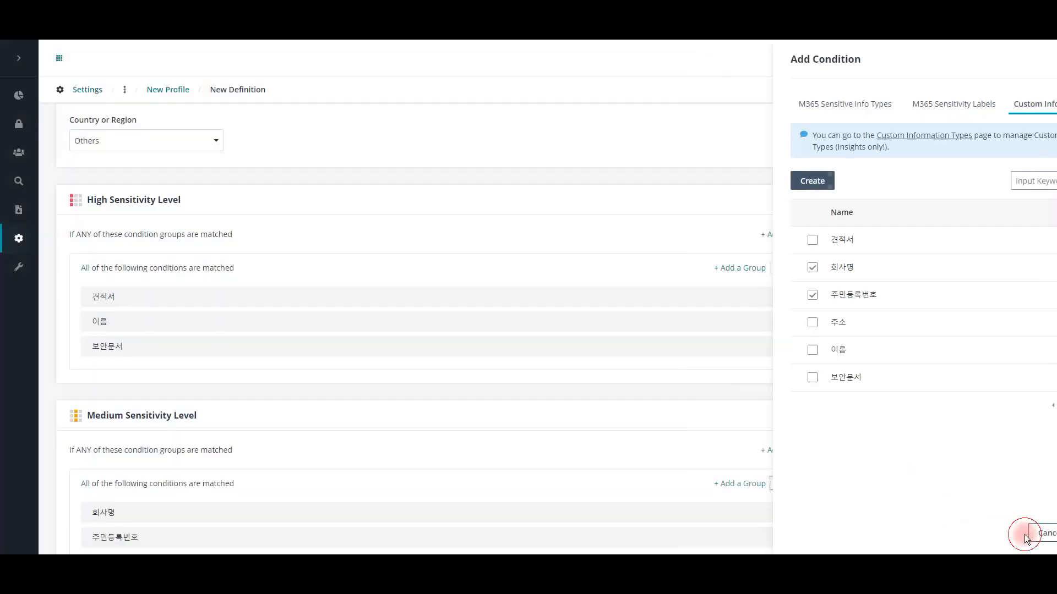
Step: Save the new sensitivity definition, enable AvePointKorea-Engineering for the profile and continue to the exposure definitions
scroll(770, 424, down, 3)
click(803, 521)
click(597, 315)
click(95, 297)
scroll(740, 338, down, 1)
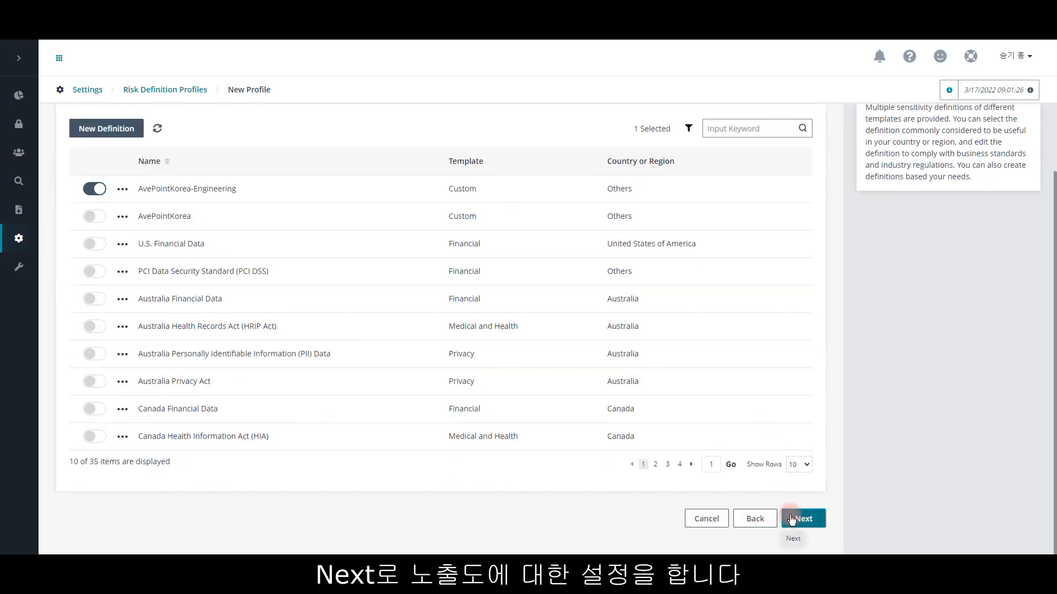
click(796, 521)
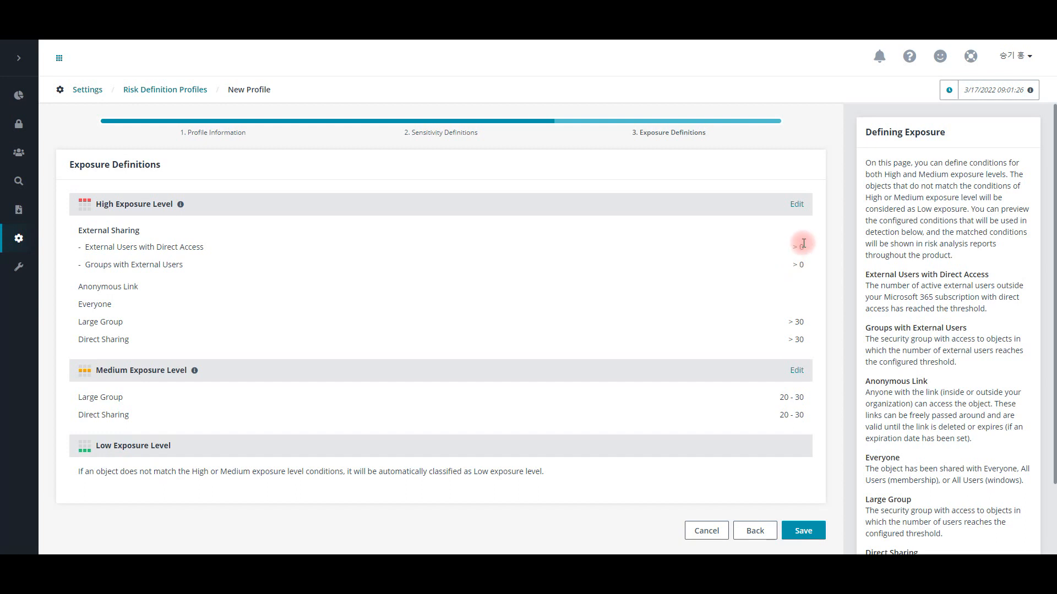
Step: Set both external sharing thresholds of the profile's High Exposure Level, direct and group, to more than 10 and confirm the level
click(796, 204)
double_click(421, 253)
text(10)
double_click(420, 275)
text(10)
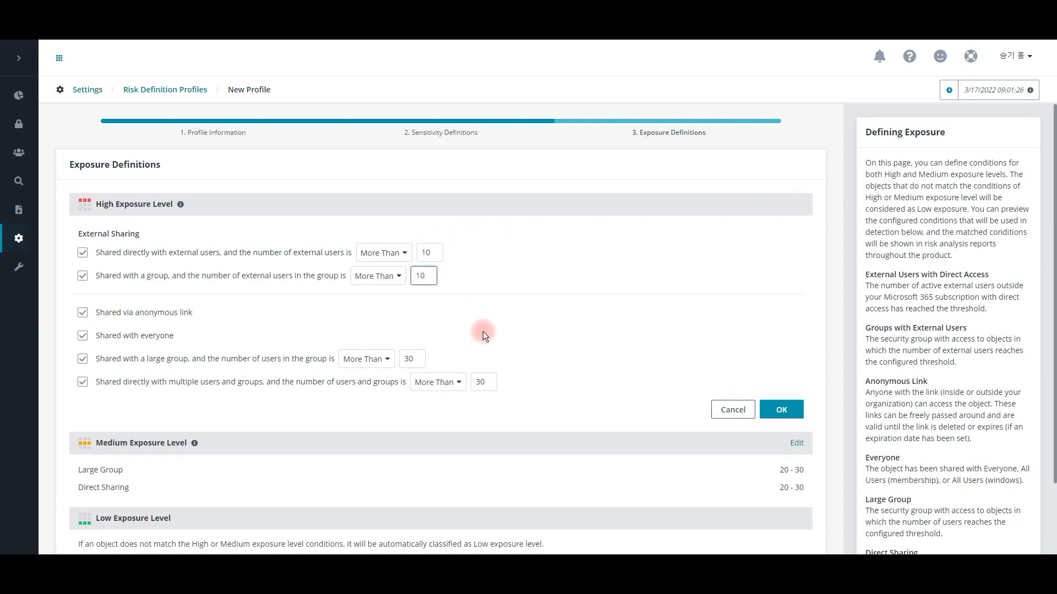
click(778, 418)
Step: Set the profile's Medium Exposure Level external sharing thresholds, direct and group, to less than 10 external users
click(797, 370)
click(427, 415)
click(404, 419)
click(380, 460)
text(10)
click(386, 442)
click(380, 483)
text(10)
Step: Enable both external sharing conditions of the Medium Exposure Level, confirm the level and save the profile
click(82, 419)
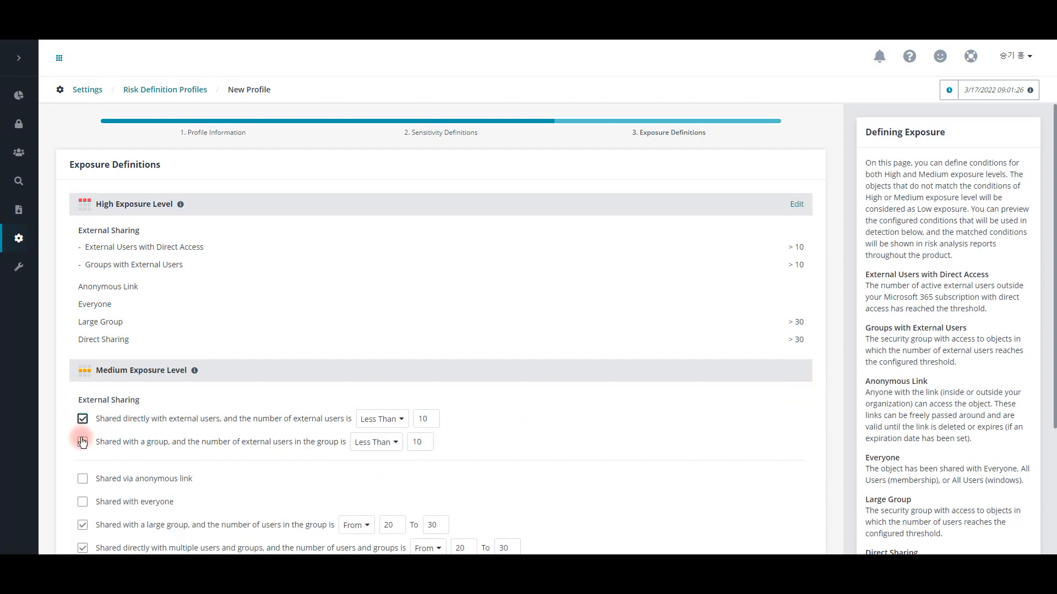
click(82, 442)
scroll(656, 349, down, 1)
scroll(658, 352, down, 1)
click(778, 463)
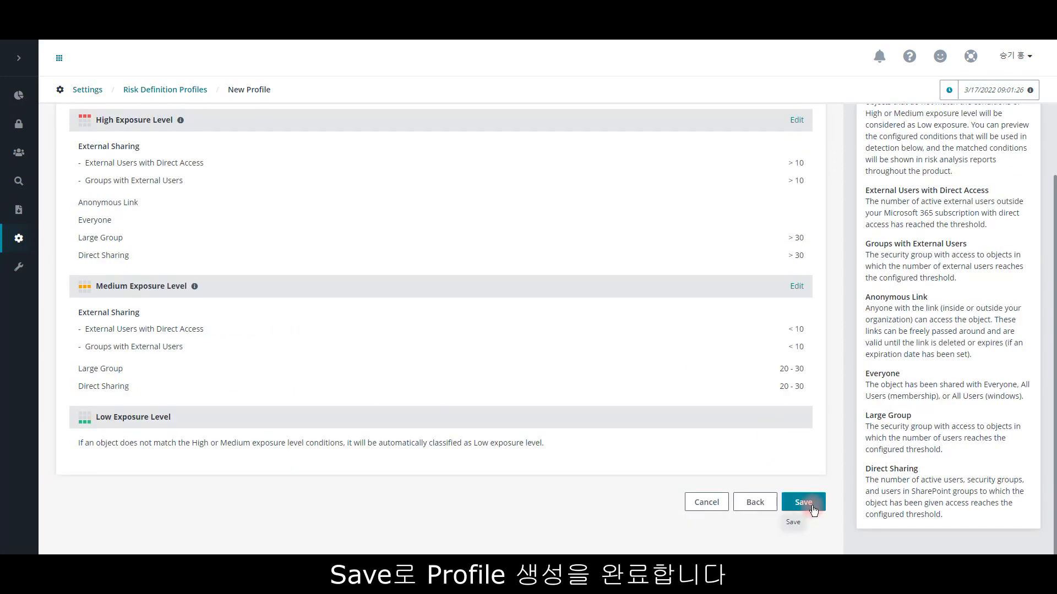
click(812, 508)
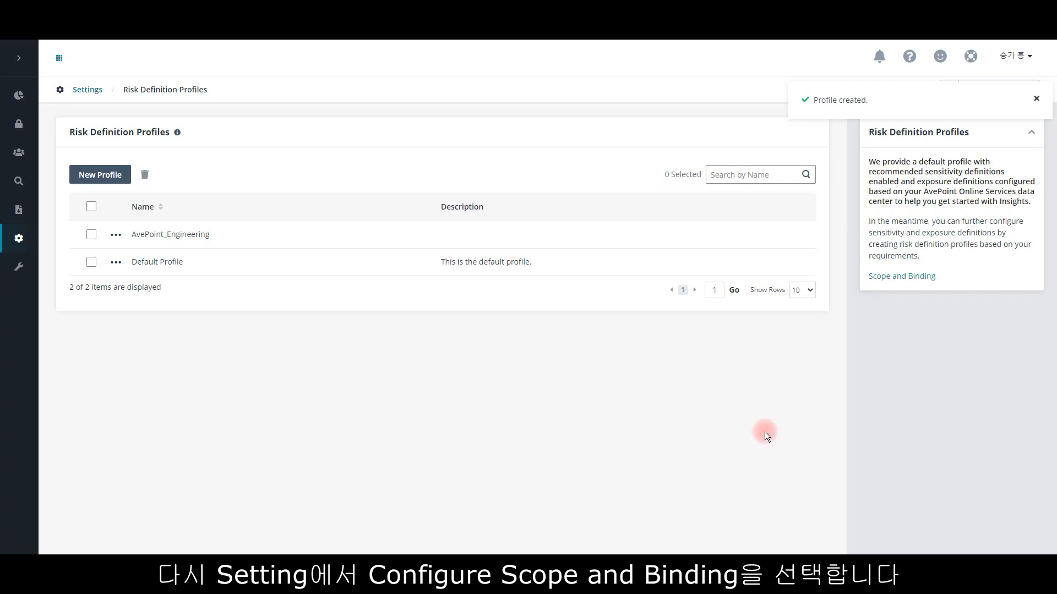
Step: In Scope and Binding, assign the AvePoint_Engineering profile to the AvePoint_EngineeringTeam container and confirm the assignment
click(87, 90)
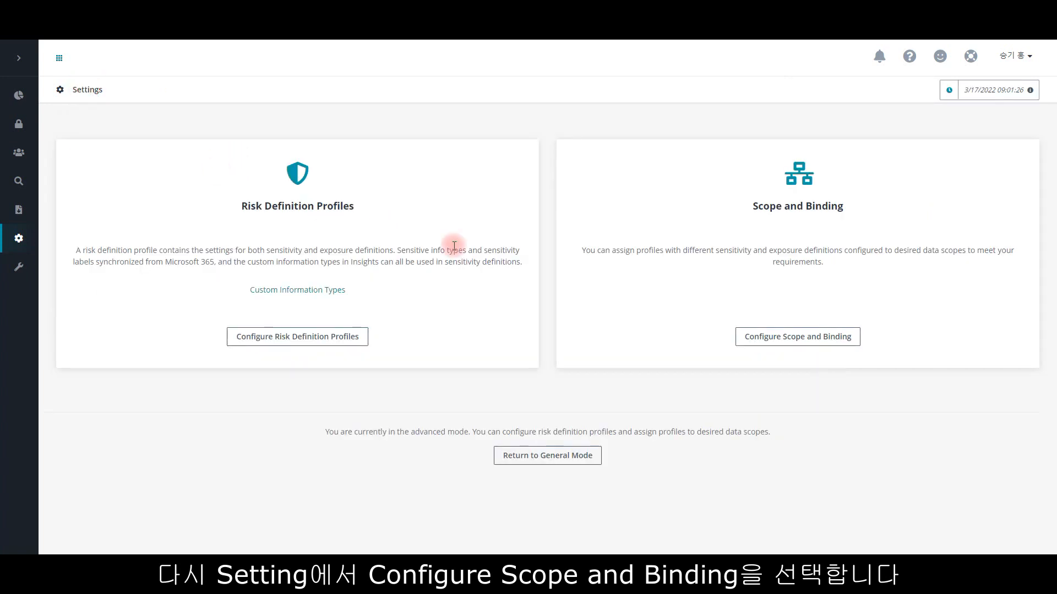
click(759, 337)
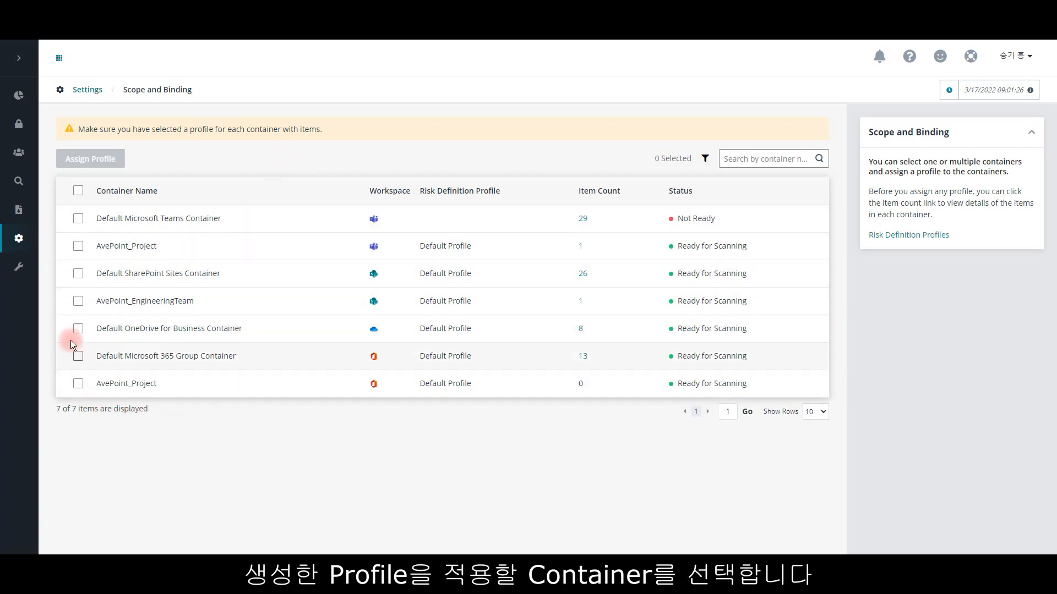
click(77, 302)
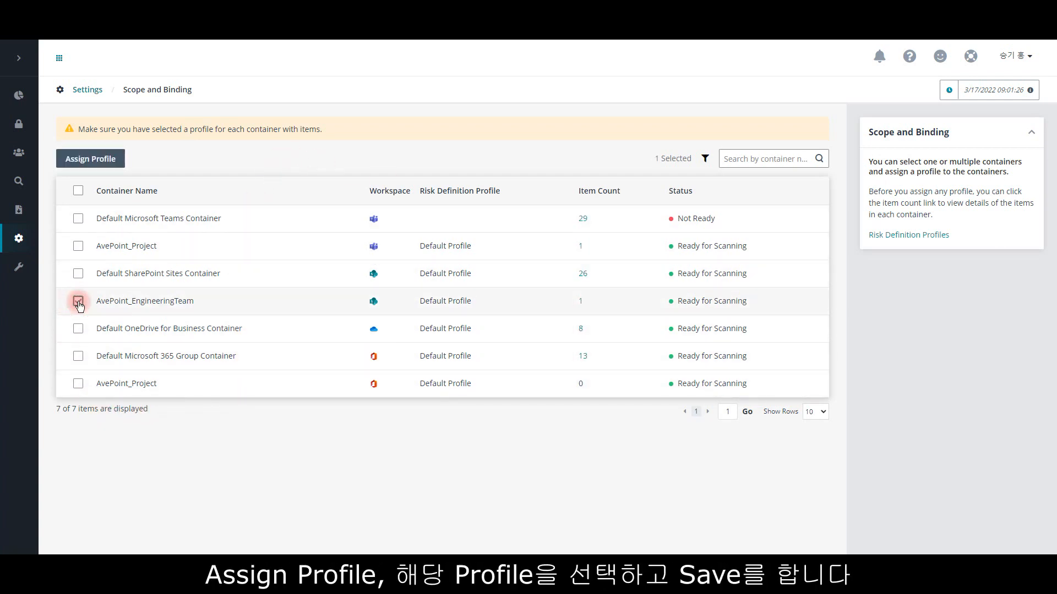
click(88, 159)
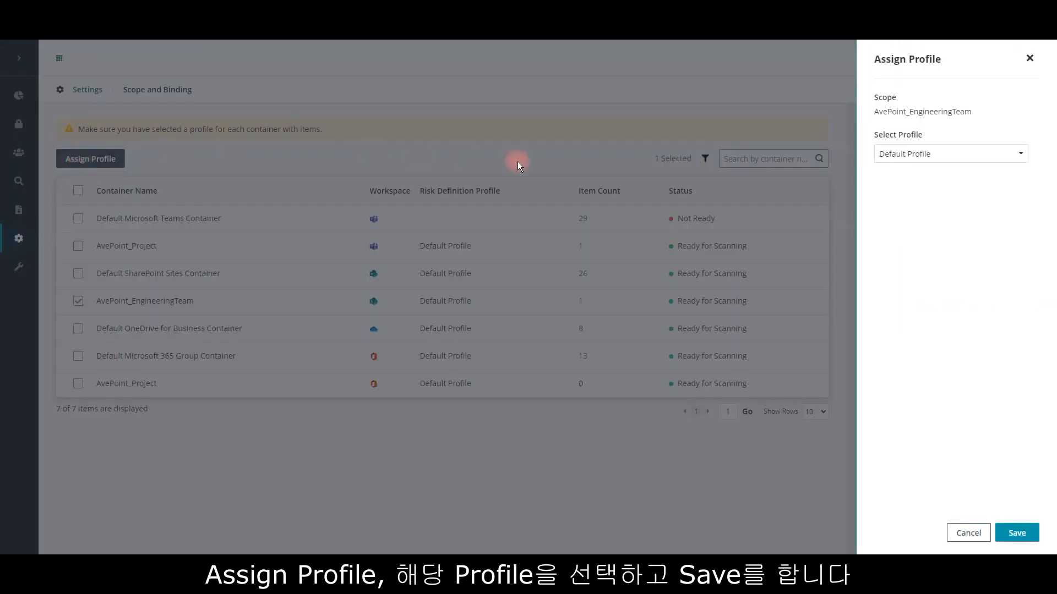
click(936, 157)
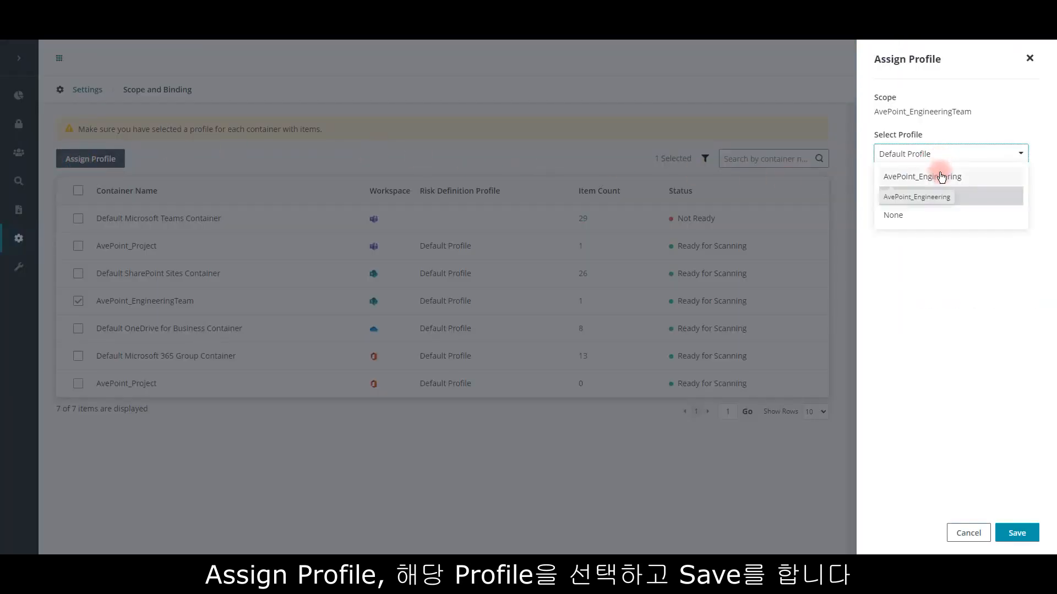
click(940, 173)
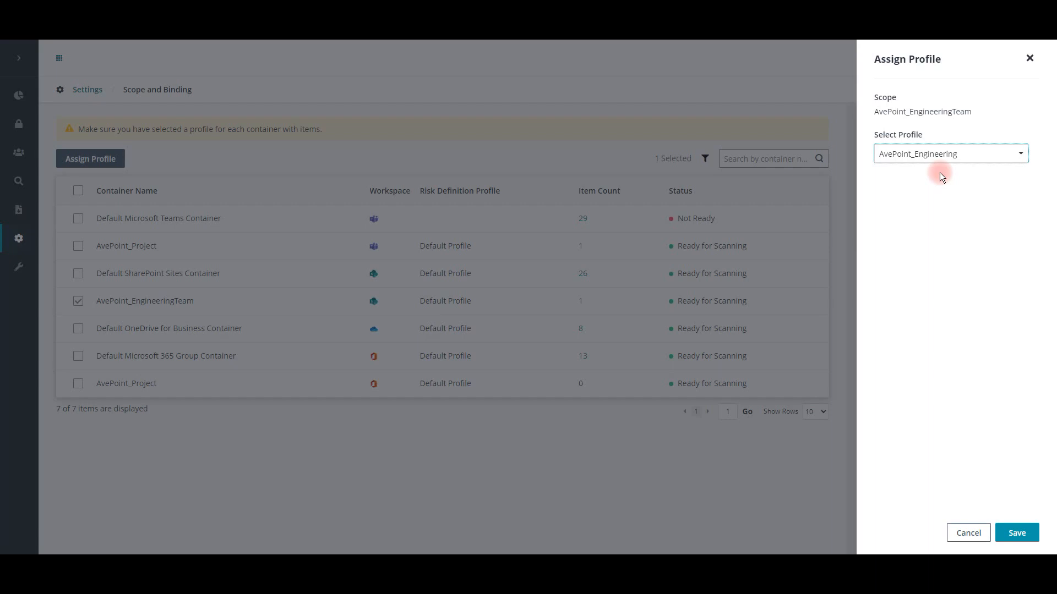
click(1016, 526)
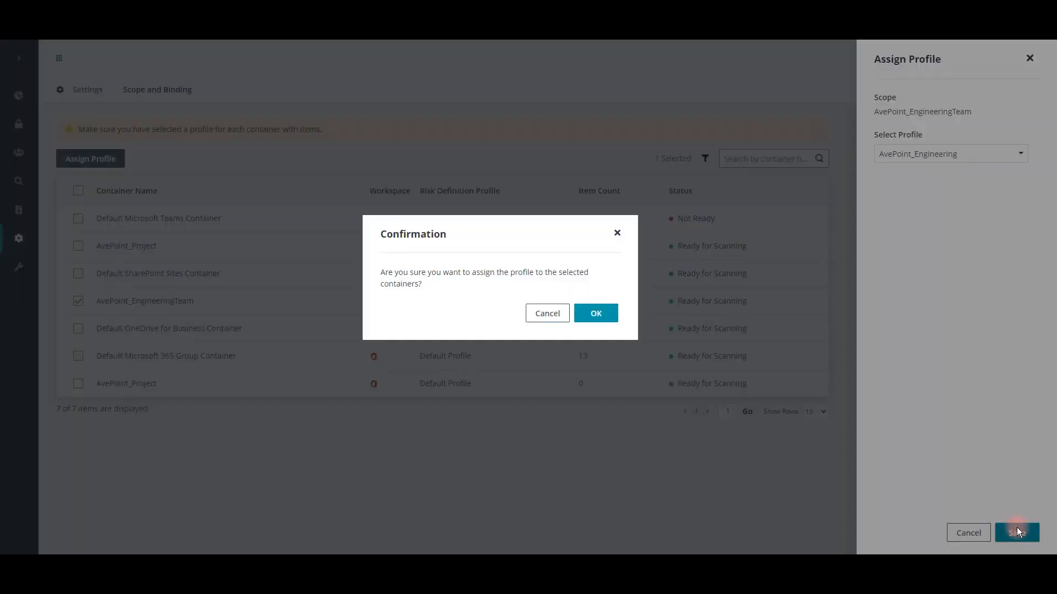
click(595, 313)
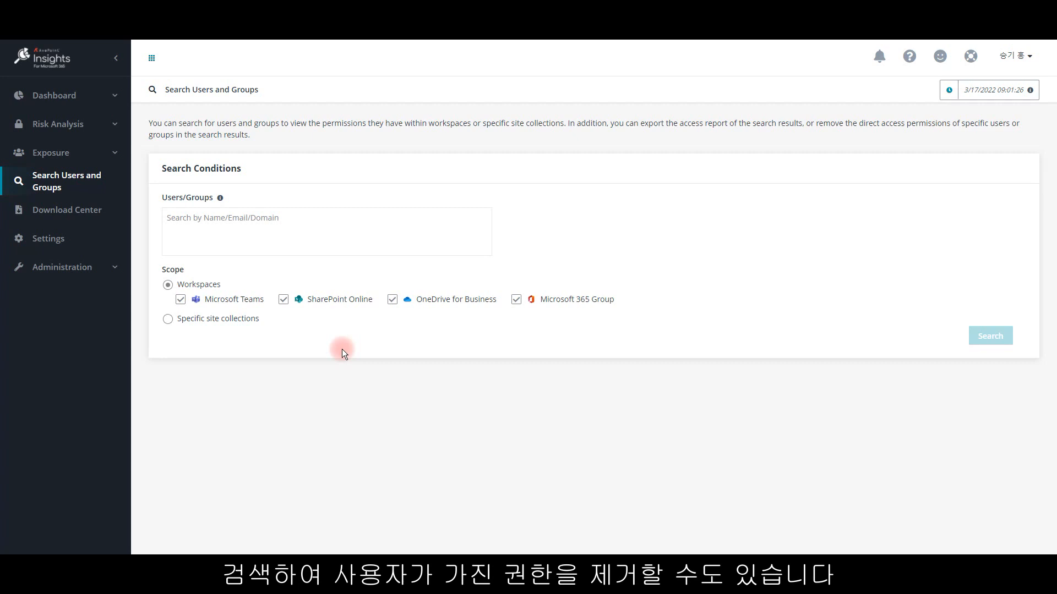
Step: Search Users and Groups for the user's account across Microsoft Teams, SharePoint Online, OneDrive for Business and Microsoft 365 Group workspaces
click(253, 227)
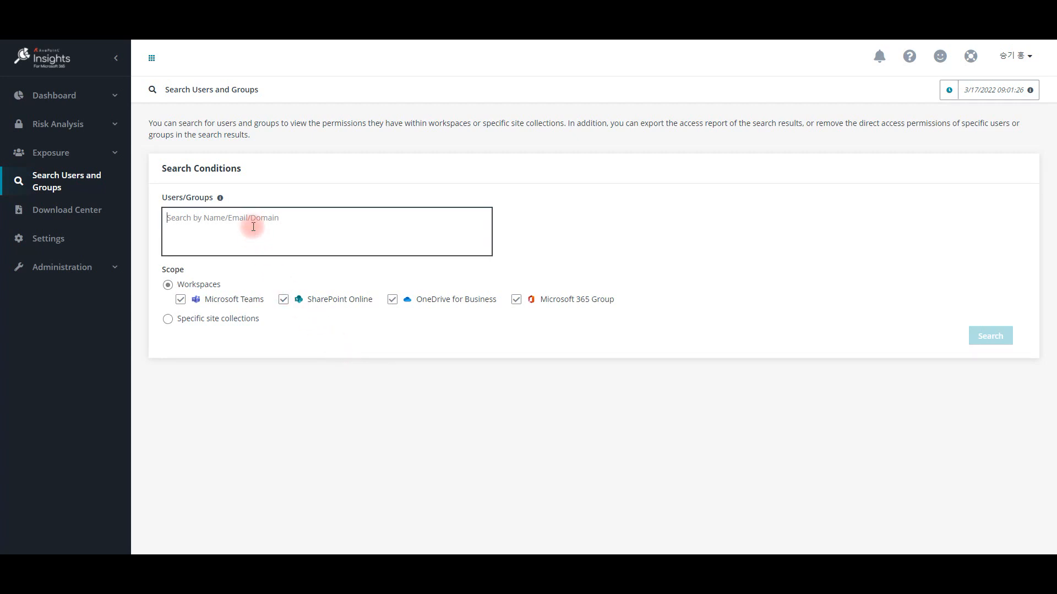
text(e90hong)
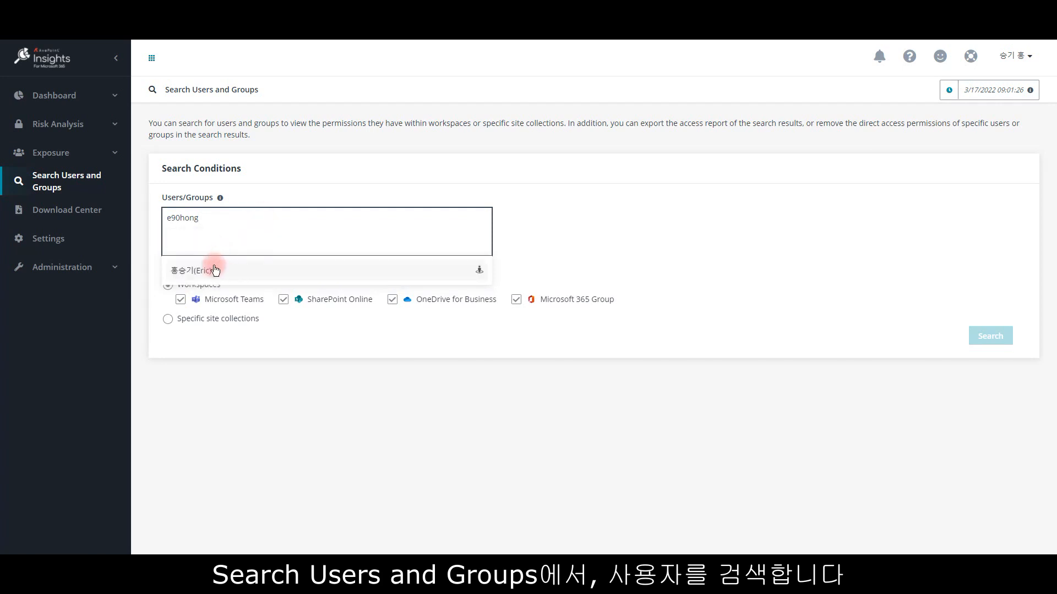
click(226, 264)
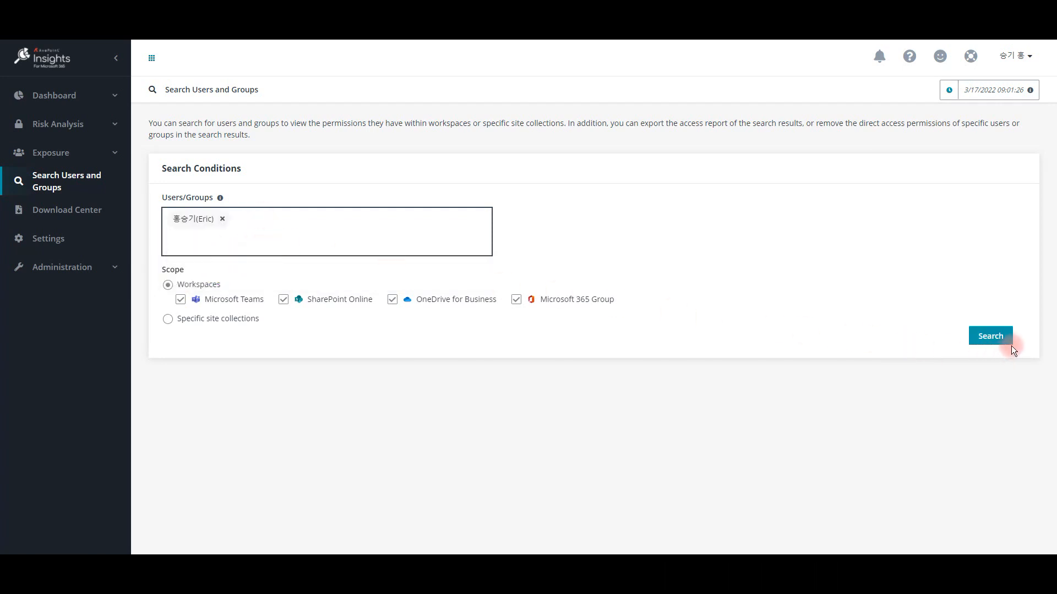
click(997, 339)
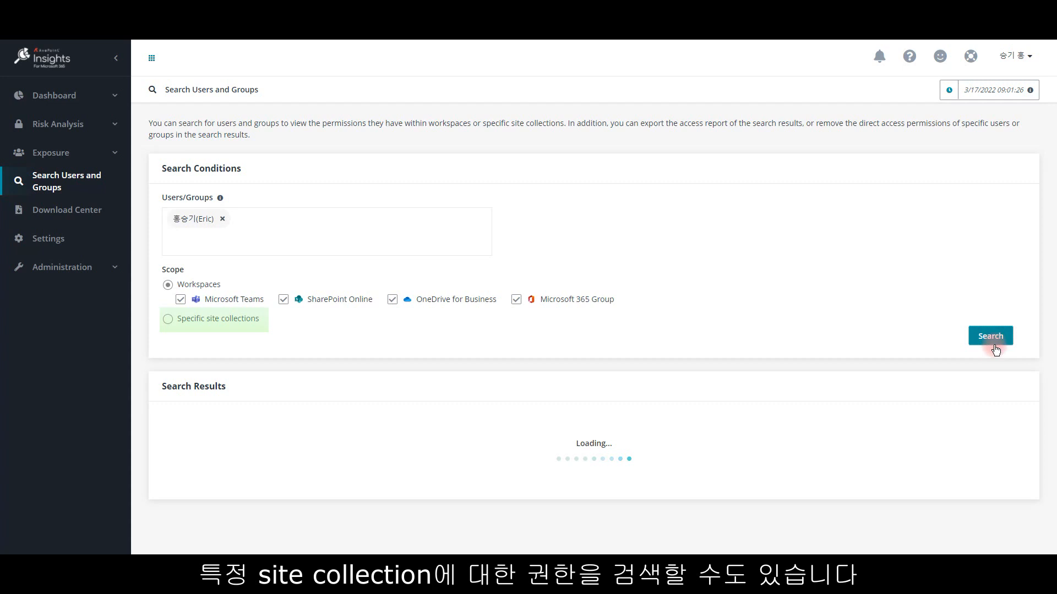
click(991, 337)
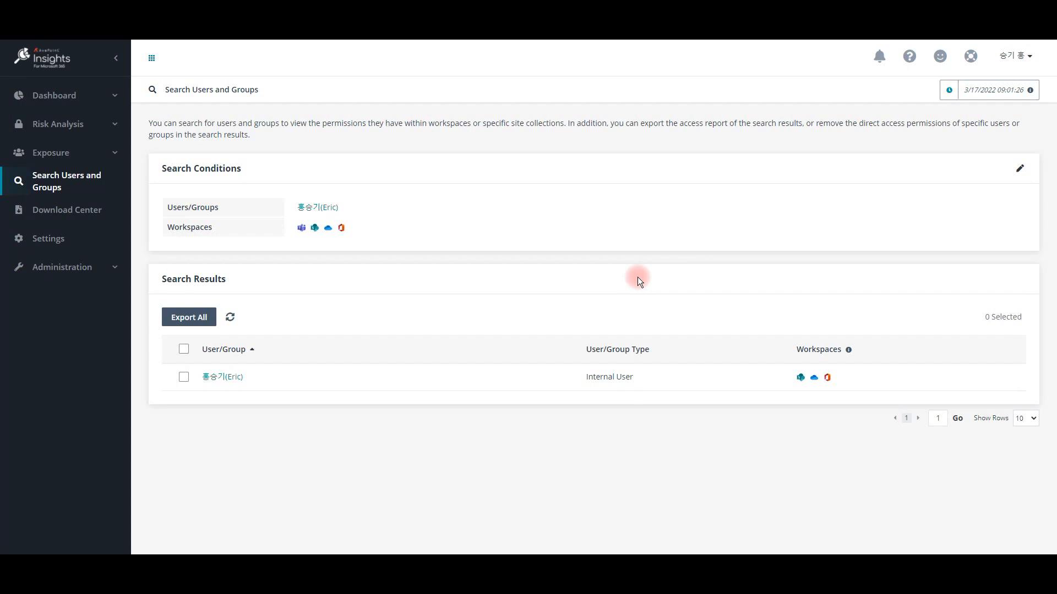
Step: Open the found user's access report and export it under the default zip name
click(213, 377)
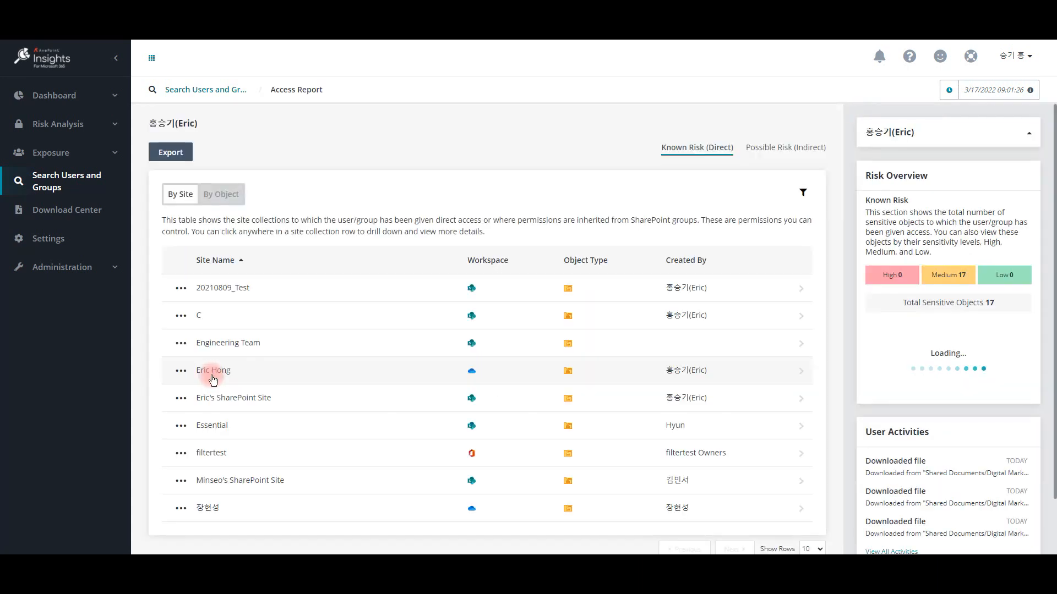
click(175, 154)
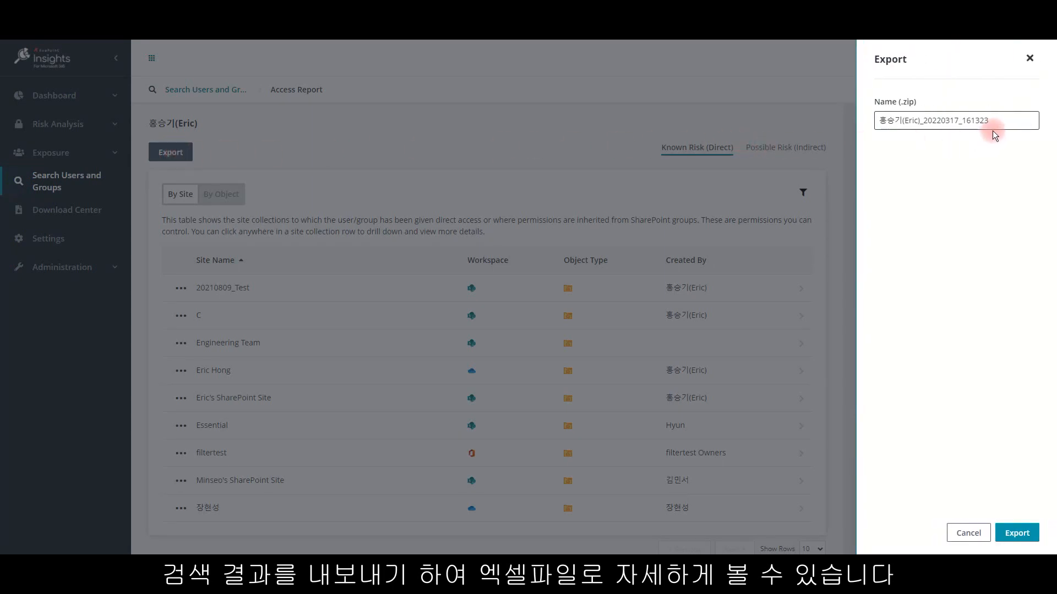
click(1013, 533)
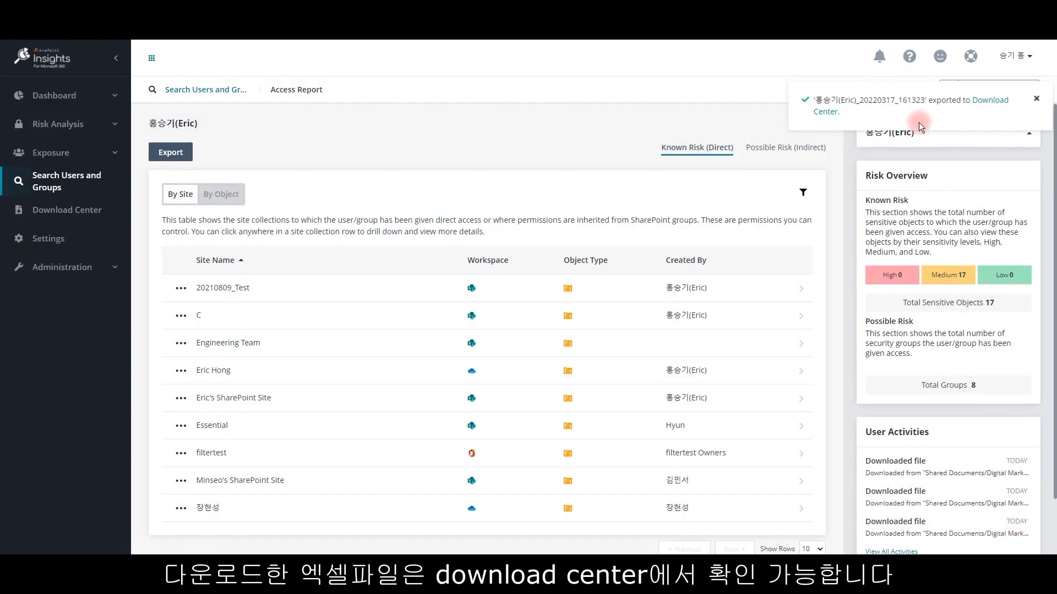
Step: In the 20210809_Test site, view the permissions of FLY 마이그레이션 기초 가이드_rev1.pptx and the members of the 20210809_Test 구성원 group
click(193, 292)
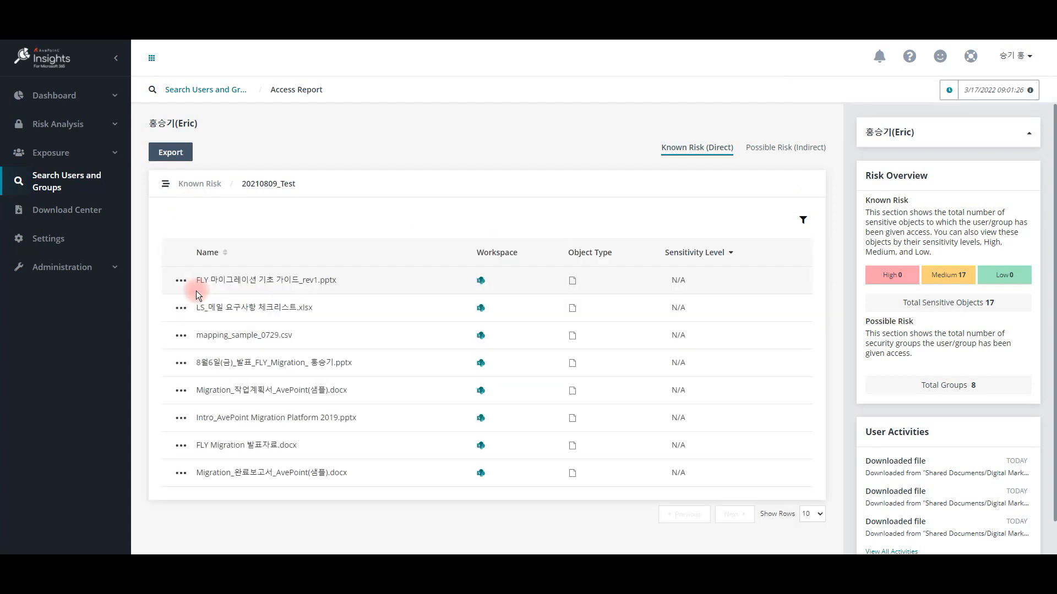
click(181, 280)
click(200, 320)
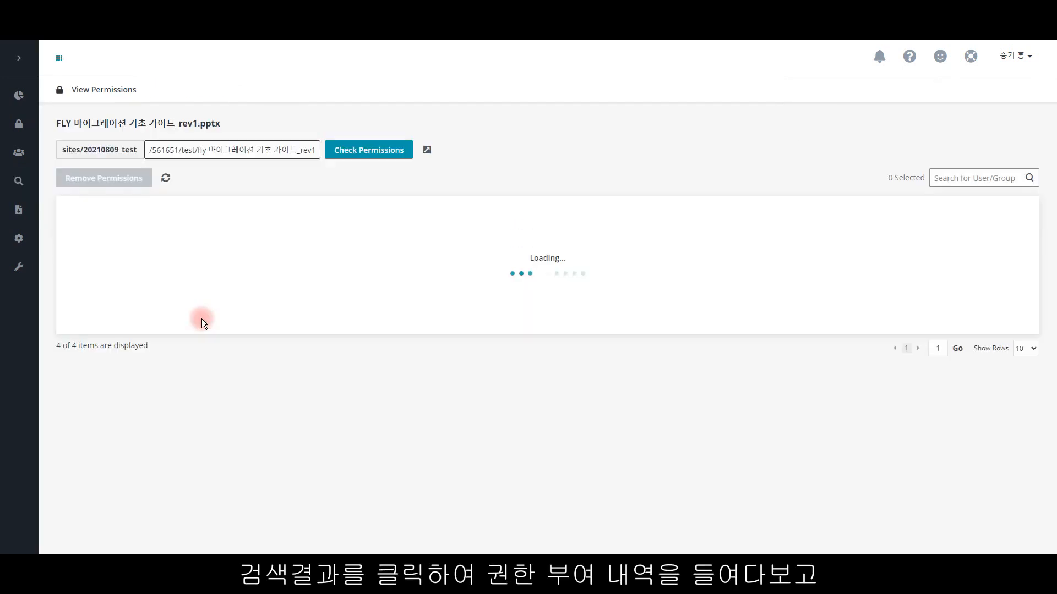
click(149, 318)
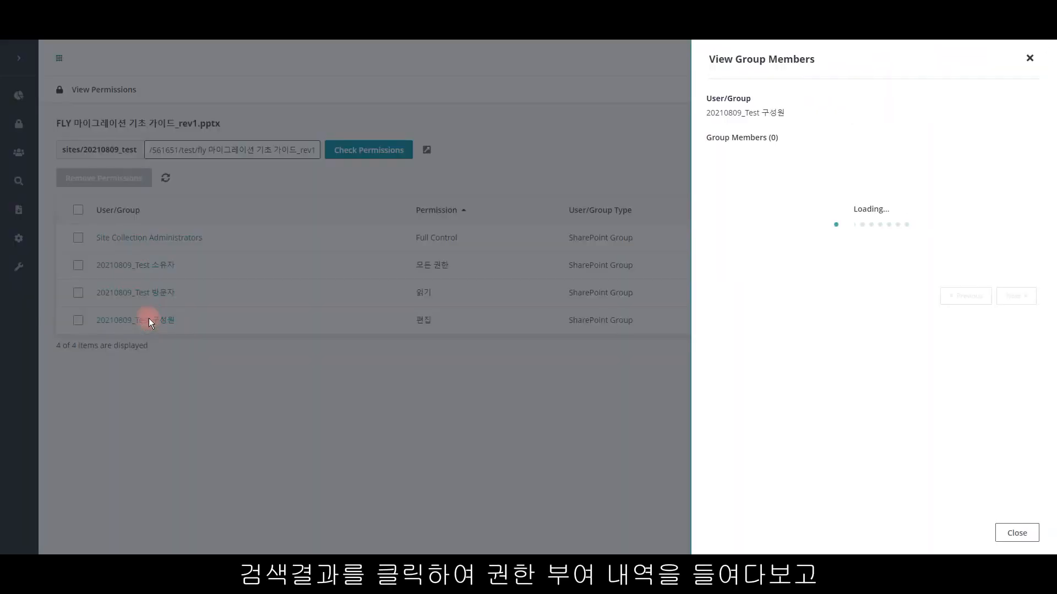
click(161, 305)
Step: Remove the 20210809_Test 소유자 group's permissions from the file and confirm the removal
click(78, 265)
click(138, 189)
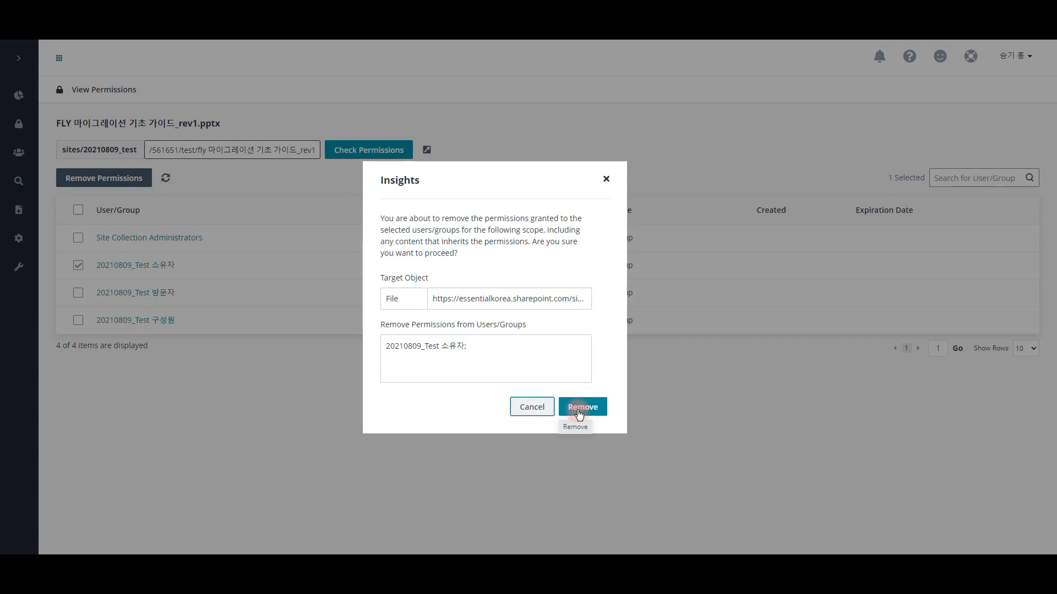
click(579, 414)
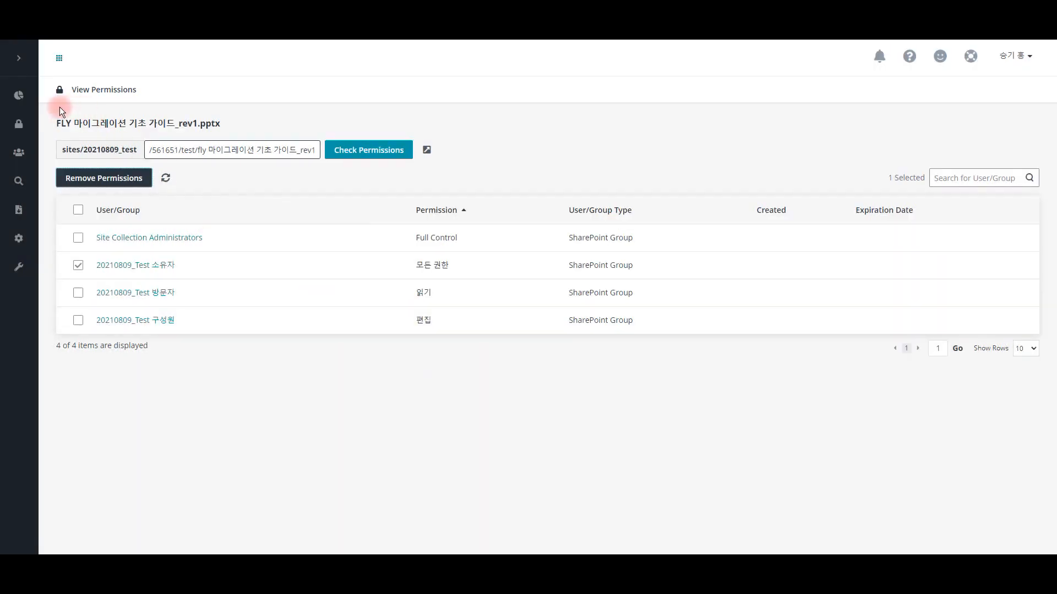